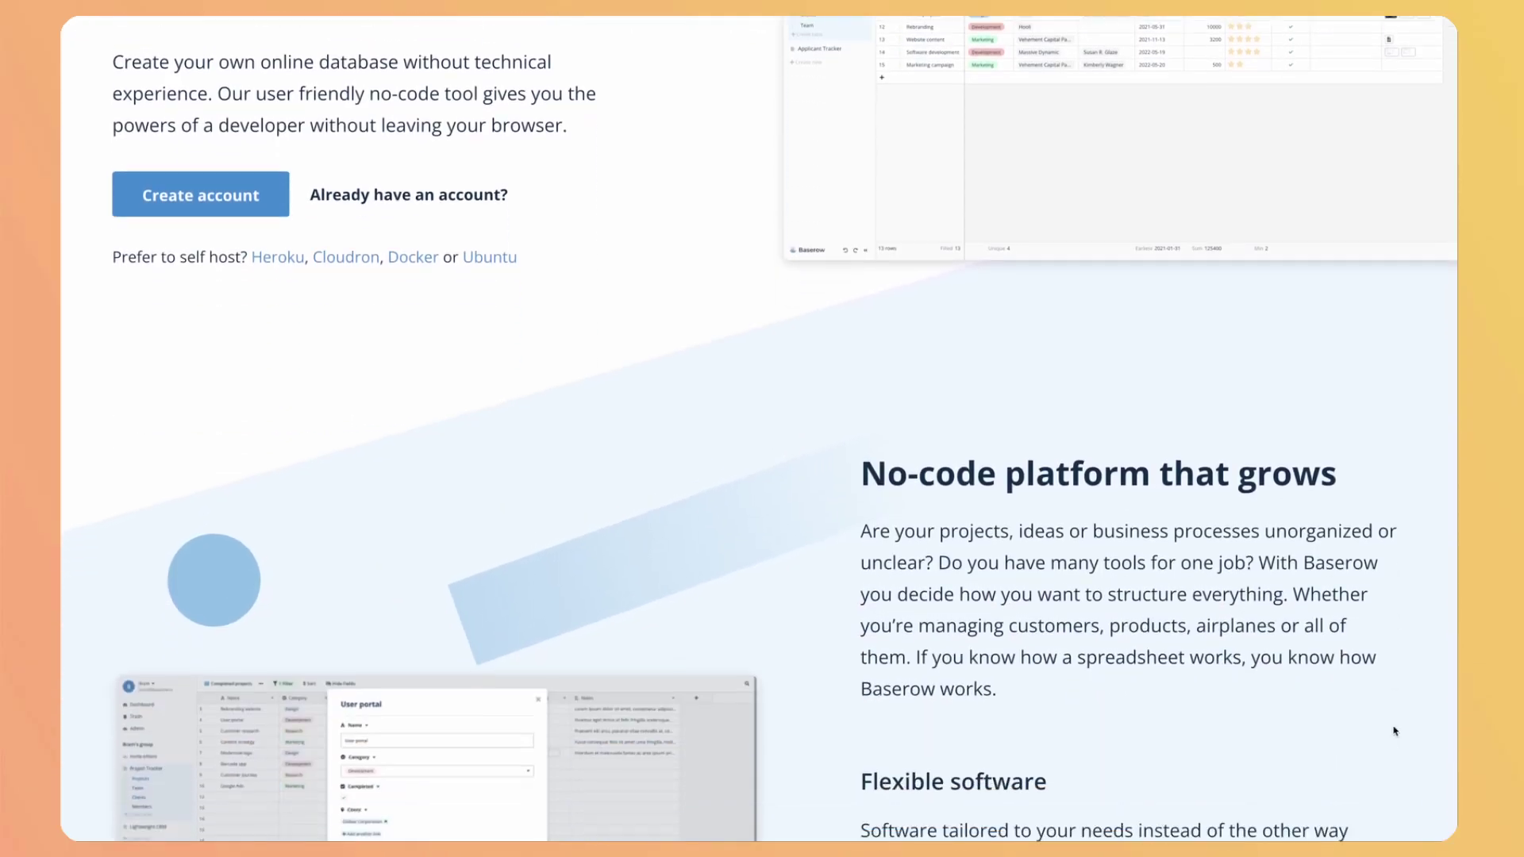
Scroll down the Baserow homepage through its no-code database feature overview.
scroll(1394, 731, down, 10)
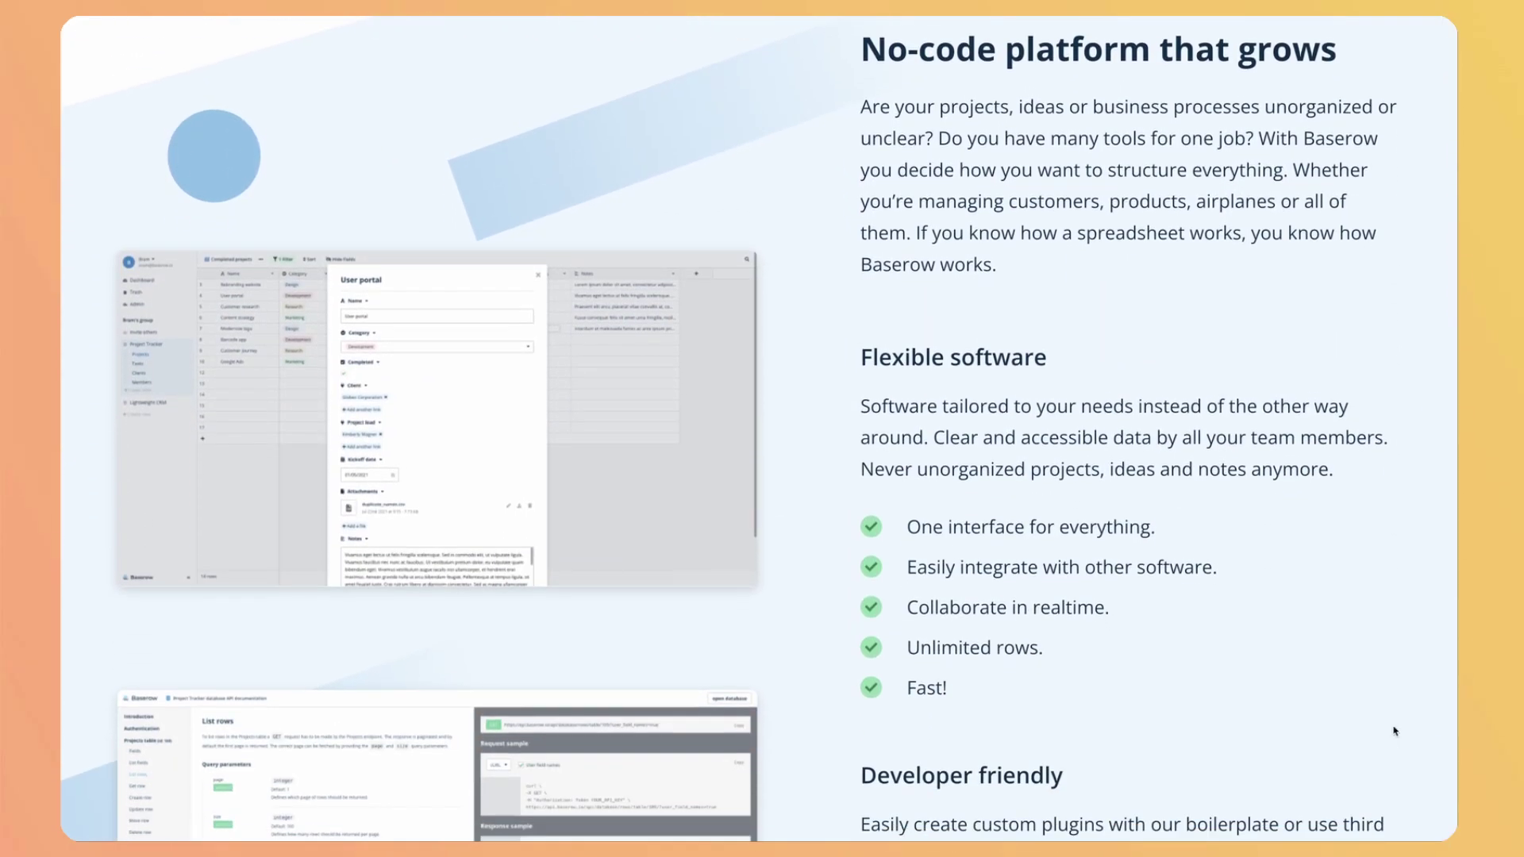
scroll(1394, 731, down, 8)
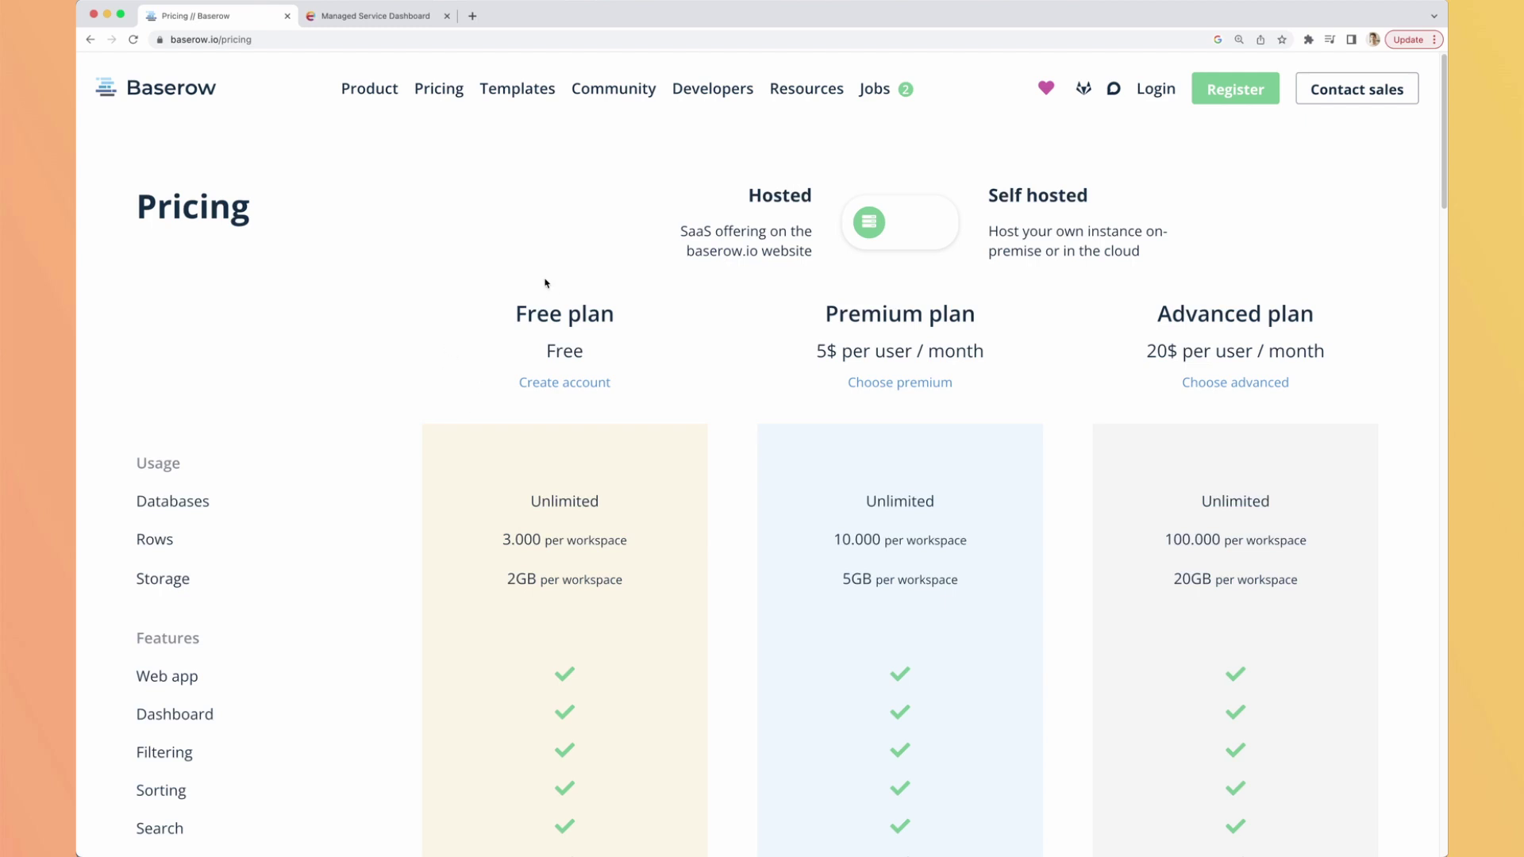
Scroll down the Free, Premium and Advanced pricing comparison and back up.
scroll(520, 351, down, 2)
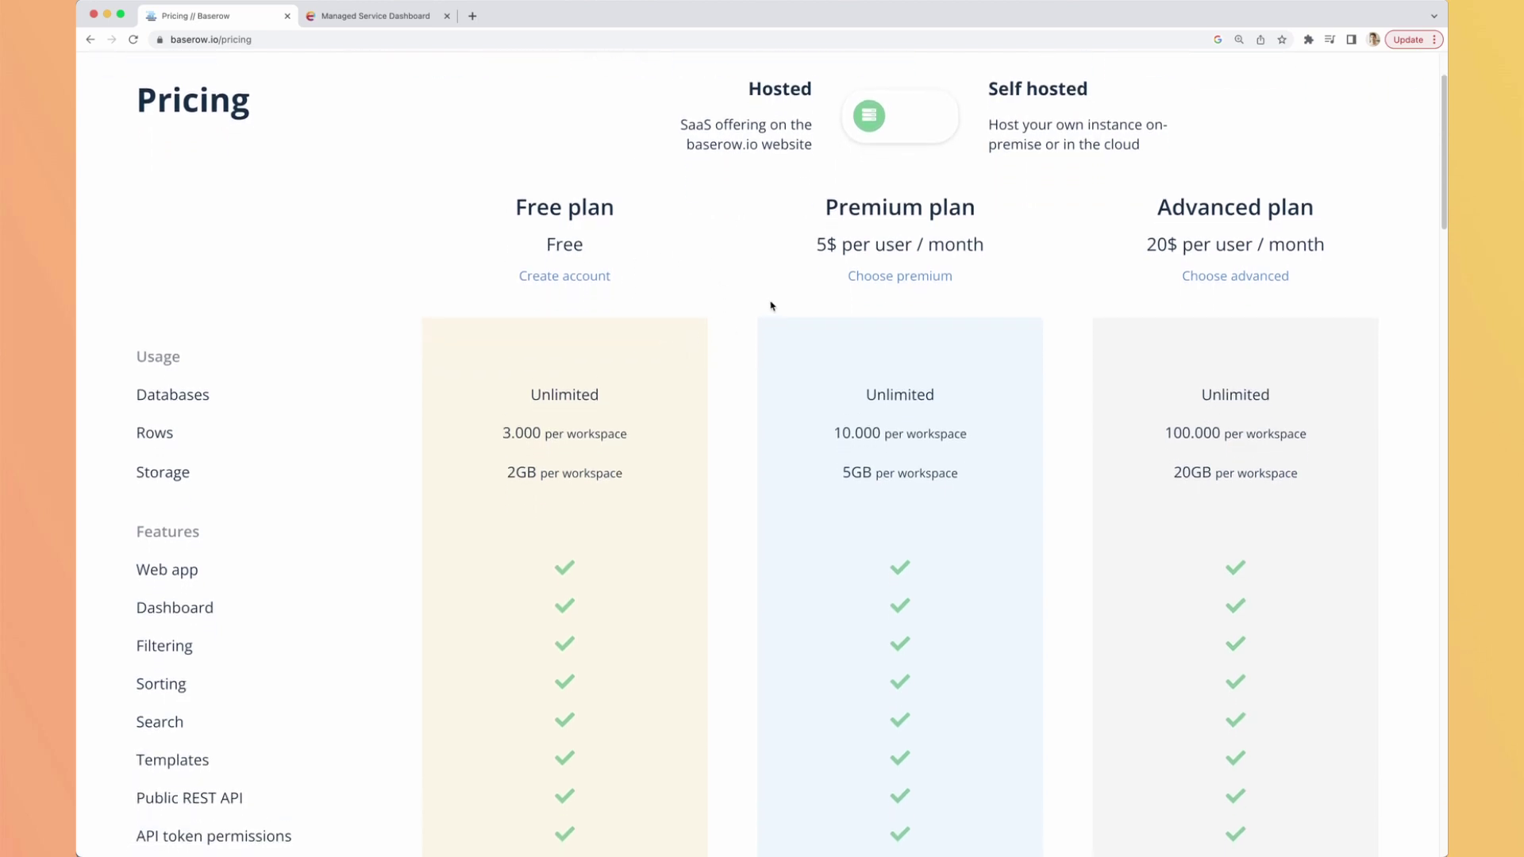
scroll(773, 287, up, 1)
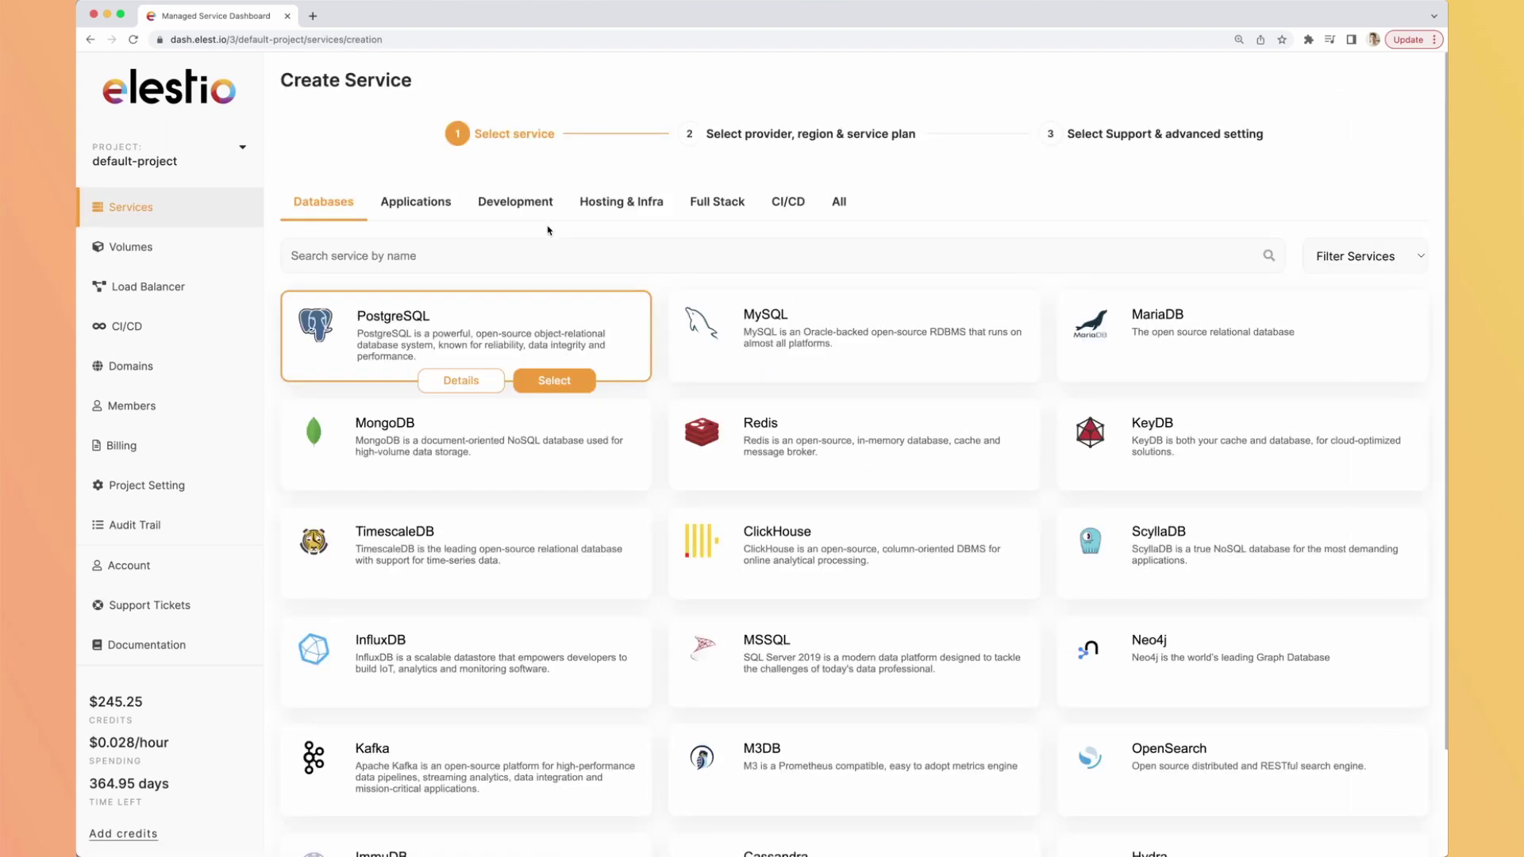
Find Baserow via 'baser' and deploy it on Hetzner fsn1 with SMALL-1C-2G and Level 1 support.
click(439, 257)
text(baser)
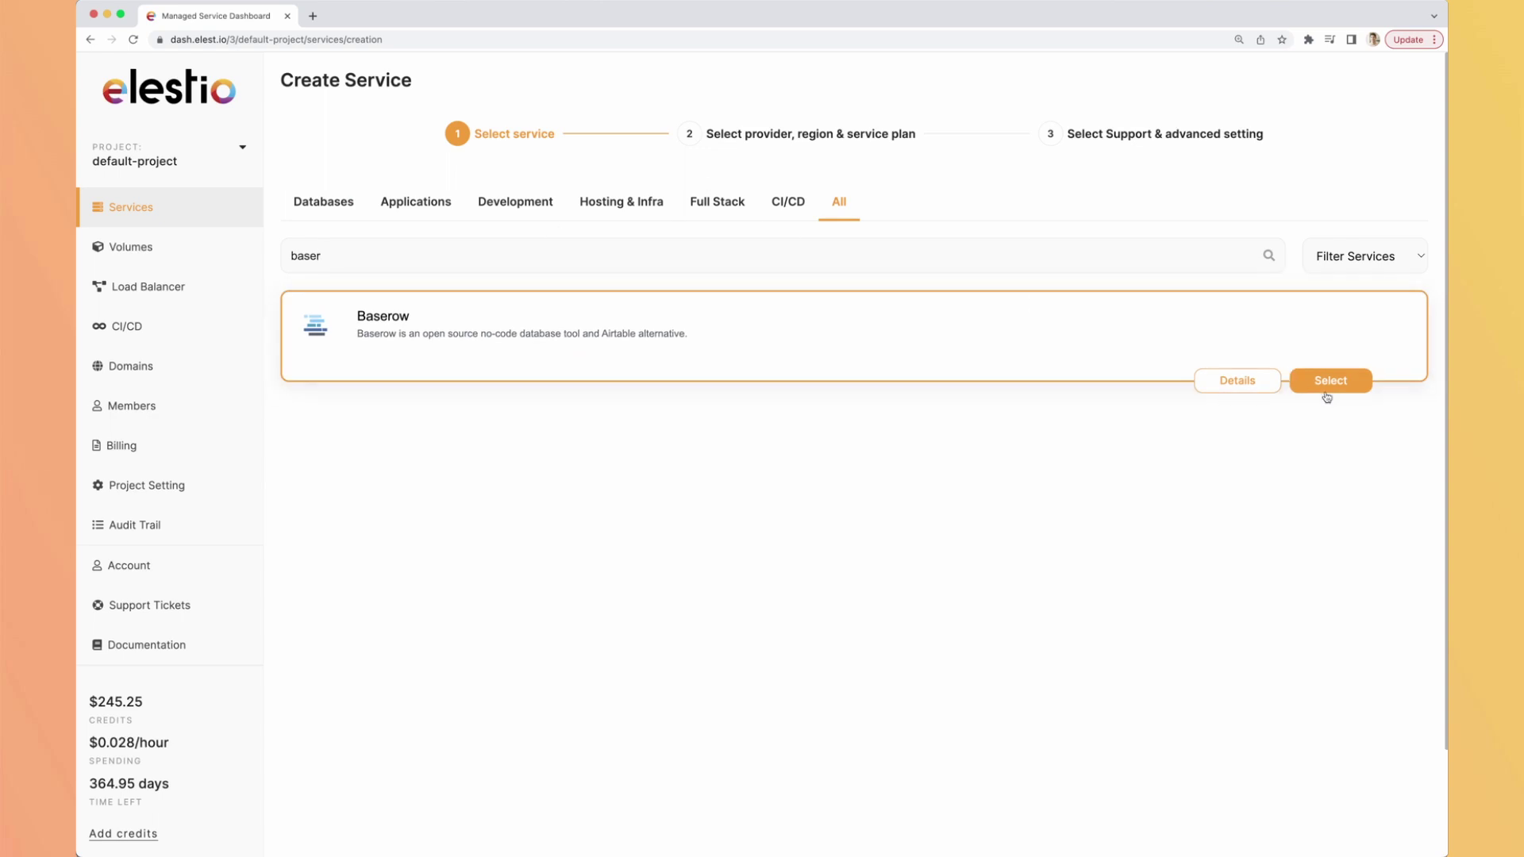
click(1330, 382)
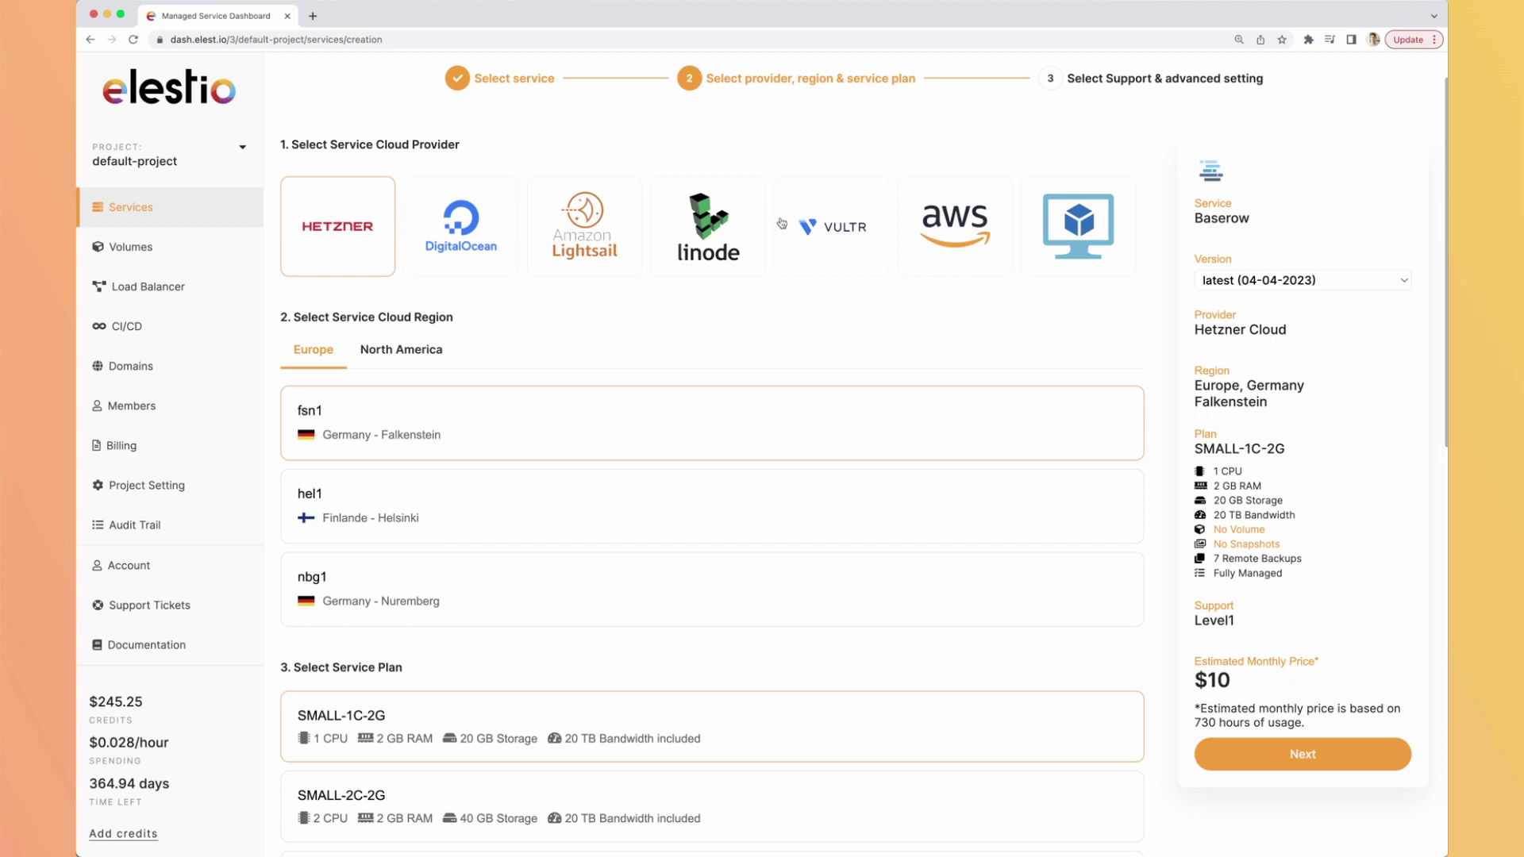
scroll(619, 367, down, 3)
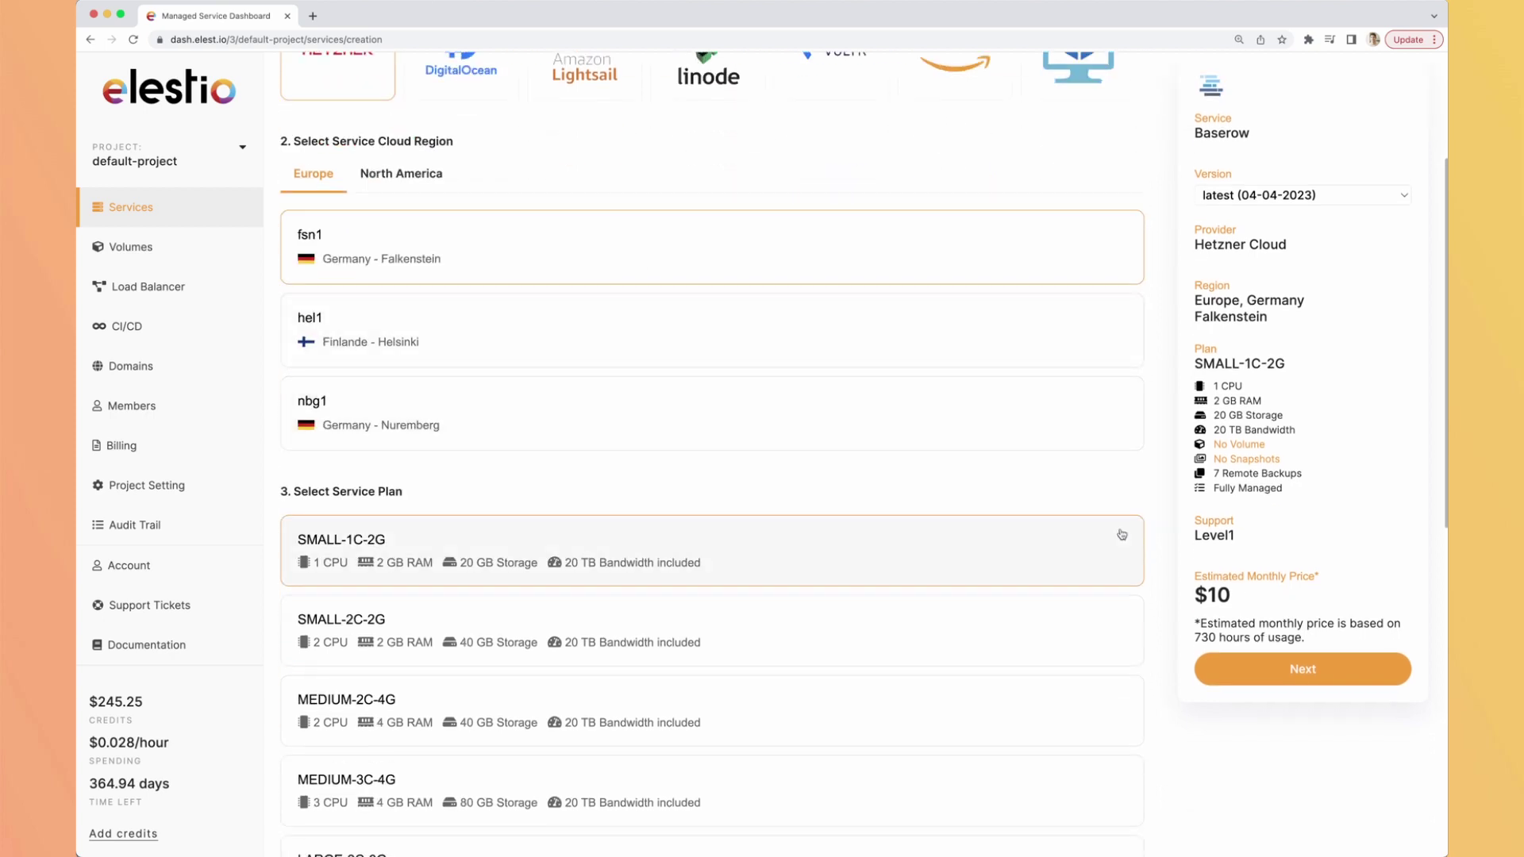
click(1235, 668)
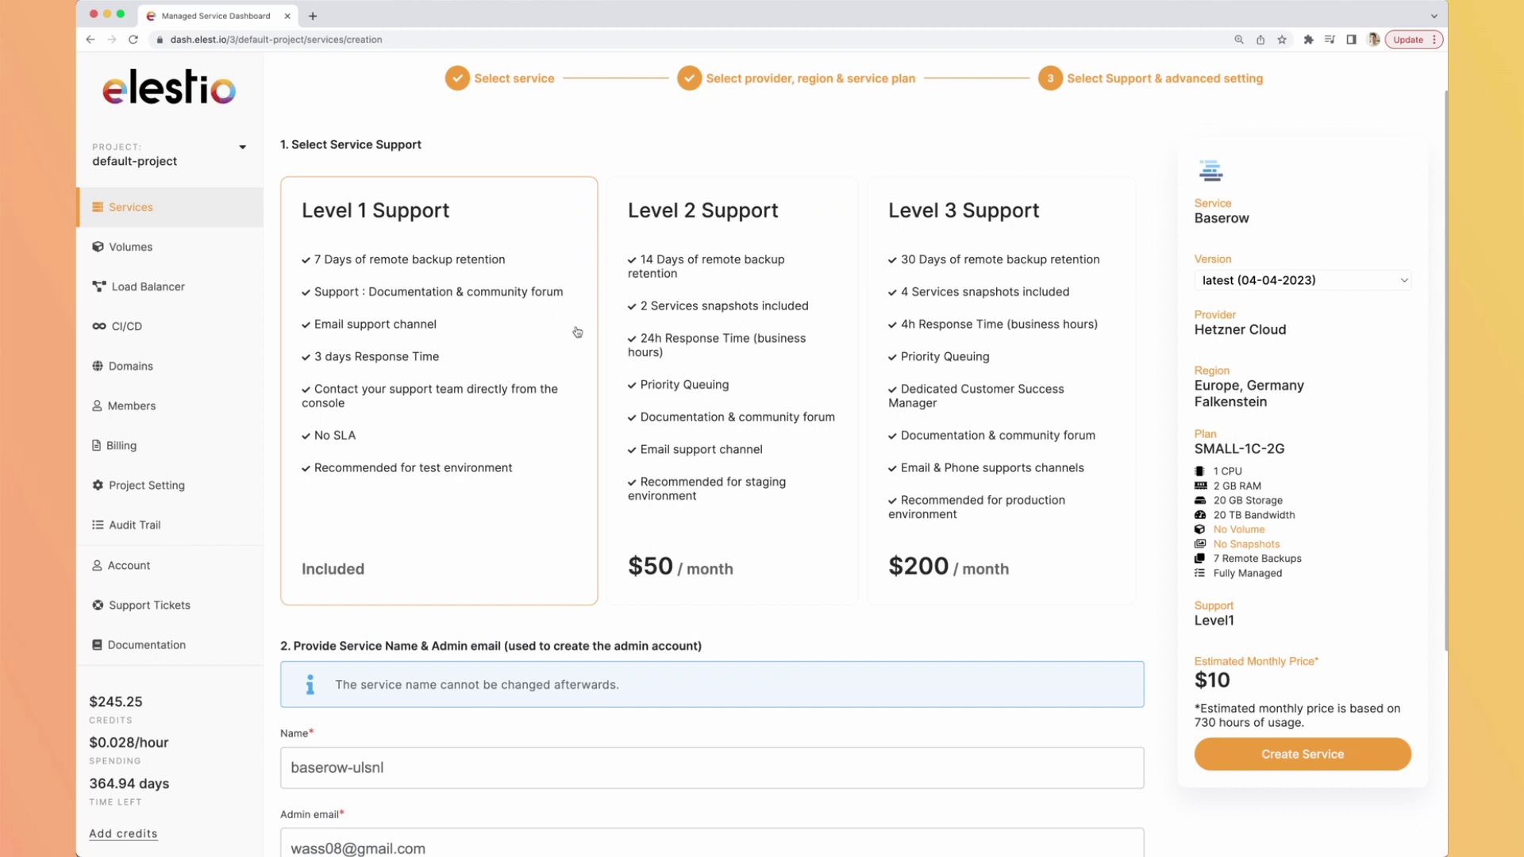
scroll(884, 421, down, 3)
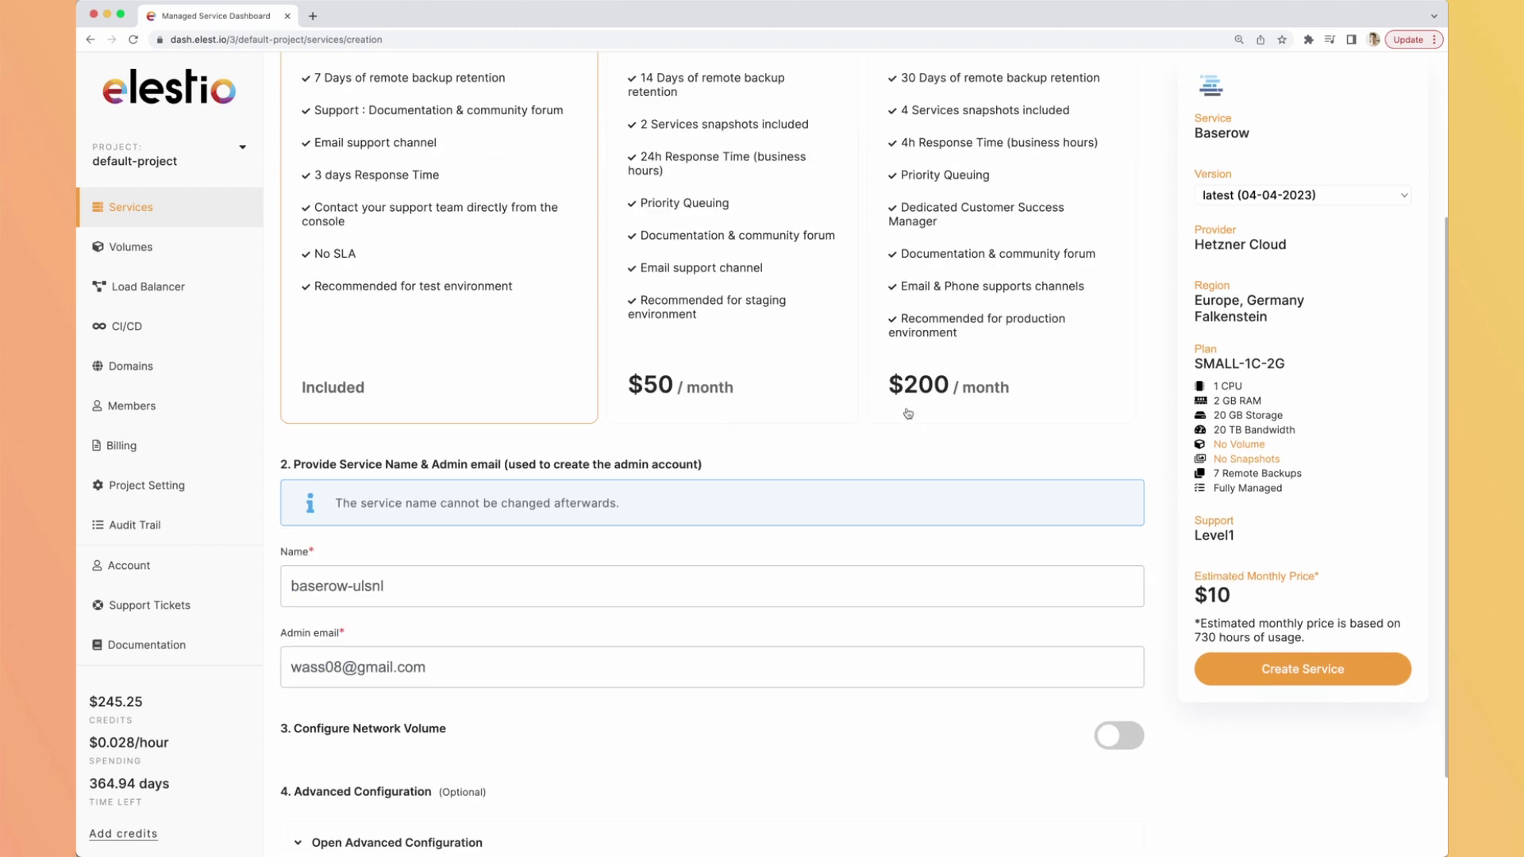
click(1268, 670)
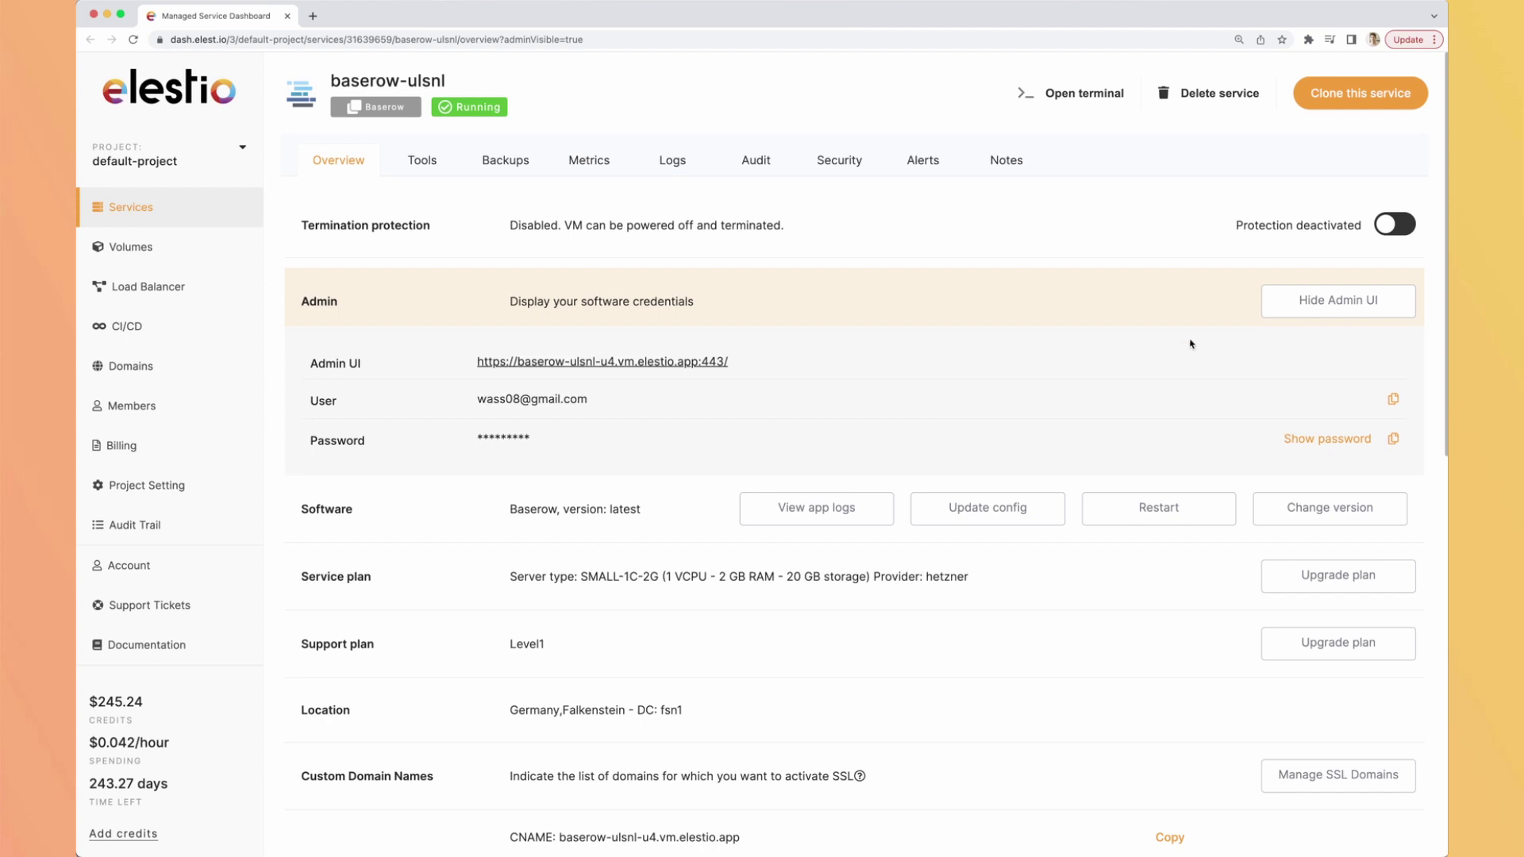
Copy the new Baserow instance's admin password from the service Overview.
click(1392, 440)
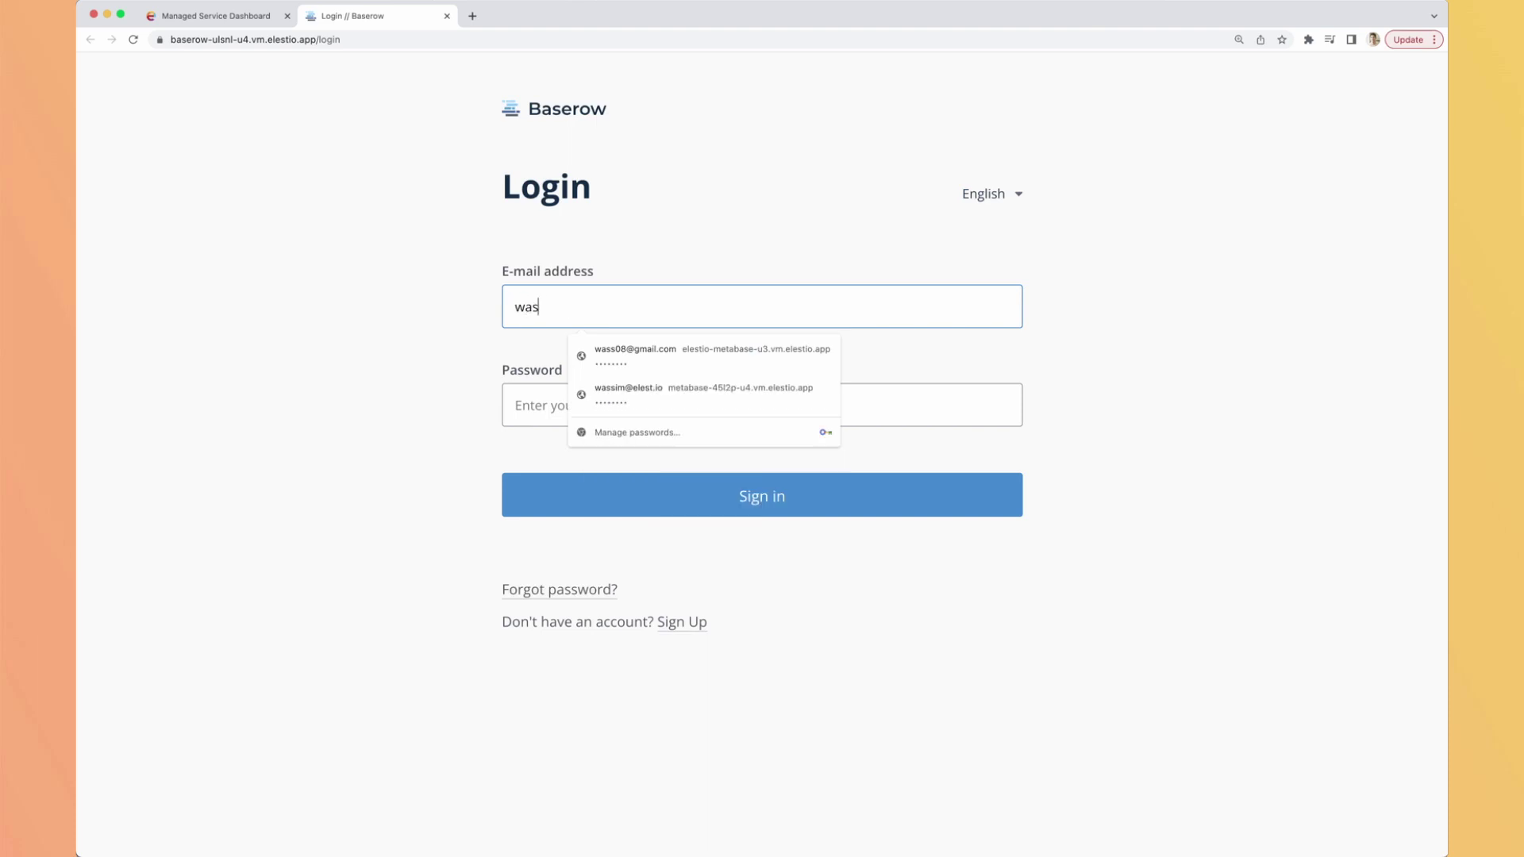
Sign in to Baserow with the admin e-mail and the pasted admin password.
key(Tab)
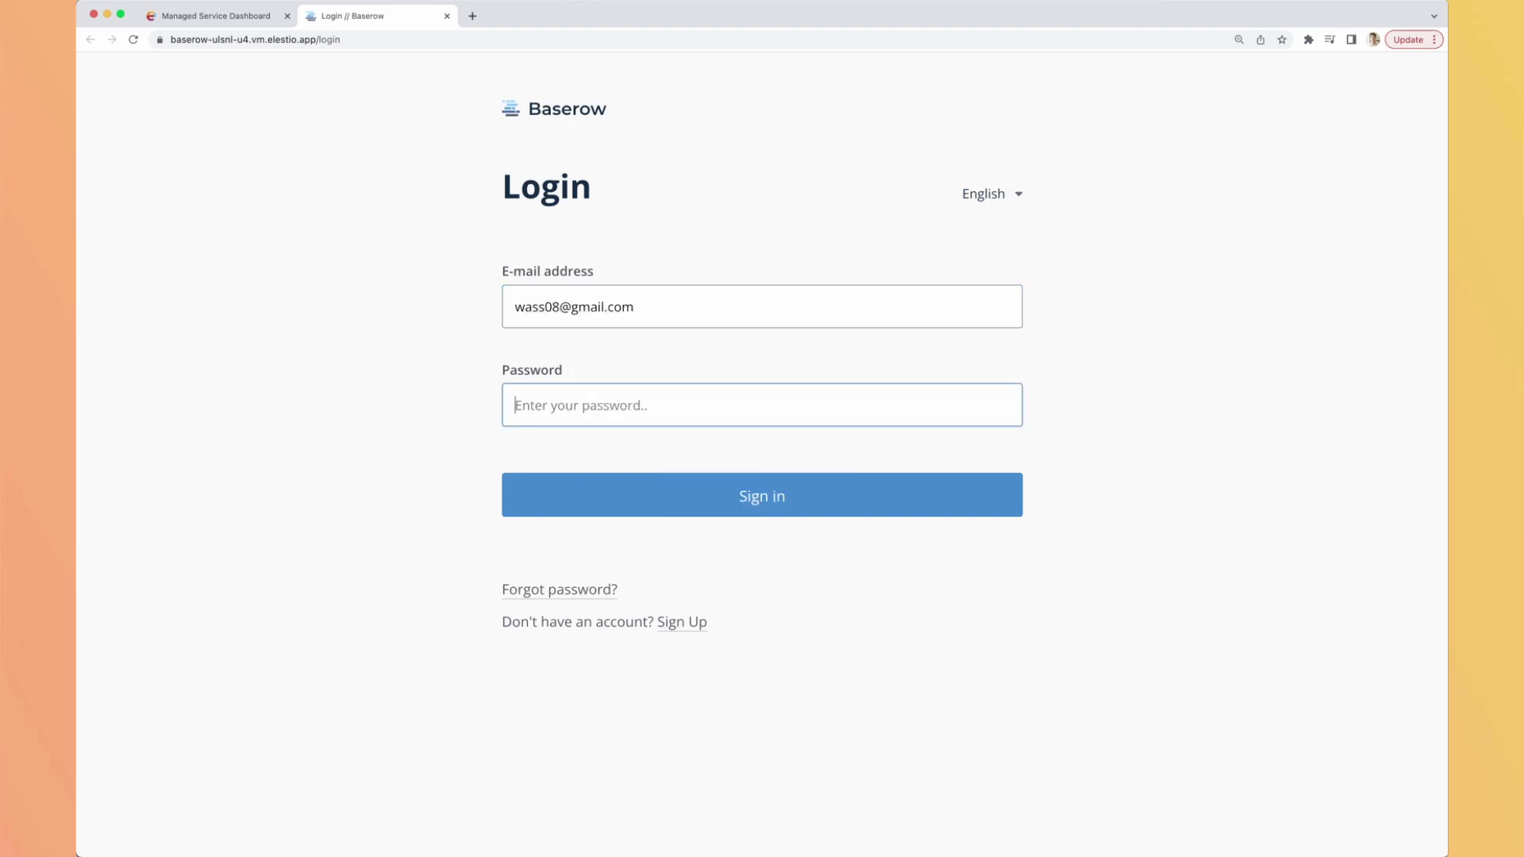
key(super+v)
click(680, 490)
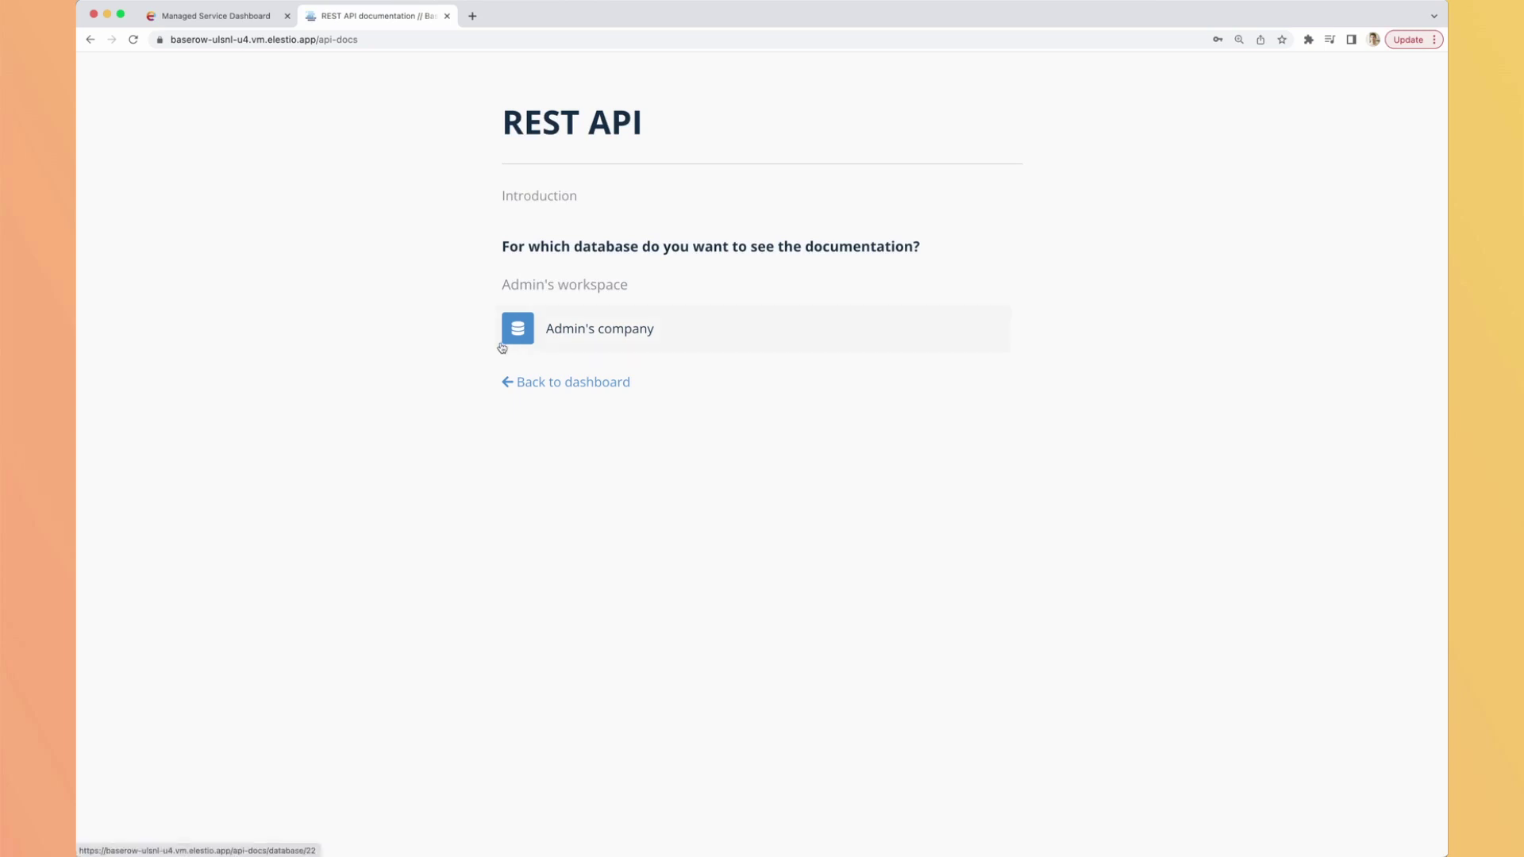
Open the API documentation for the Admin's company database and scroll through it.
click(572, 337)
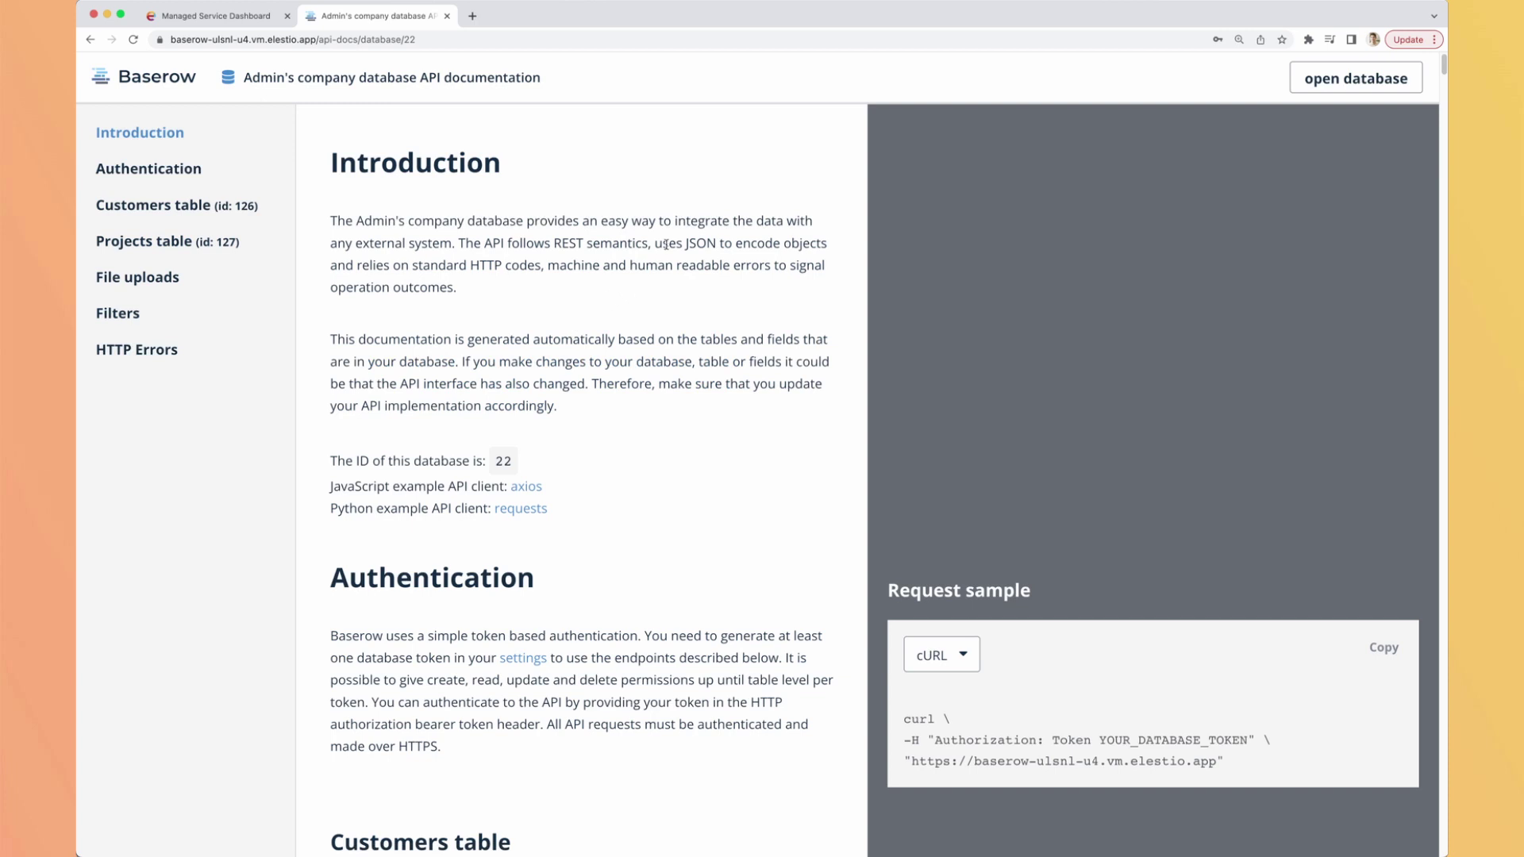
scroll(696, 306, down, 1)
scroll(697, 306, down, 10)
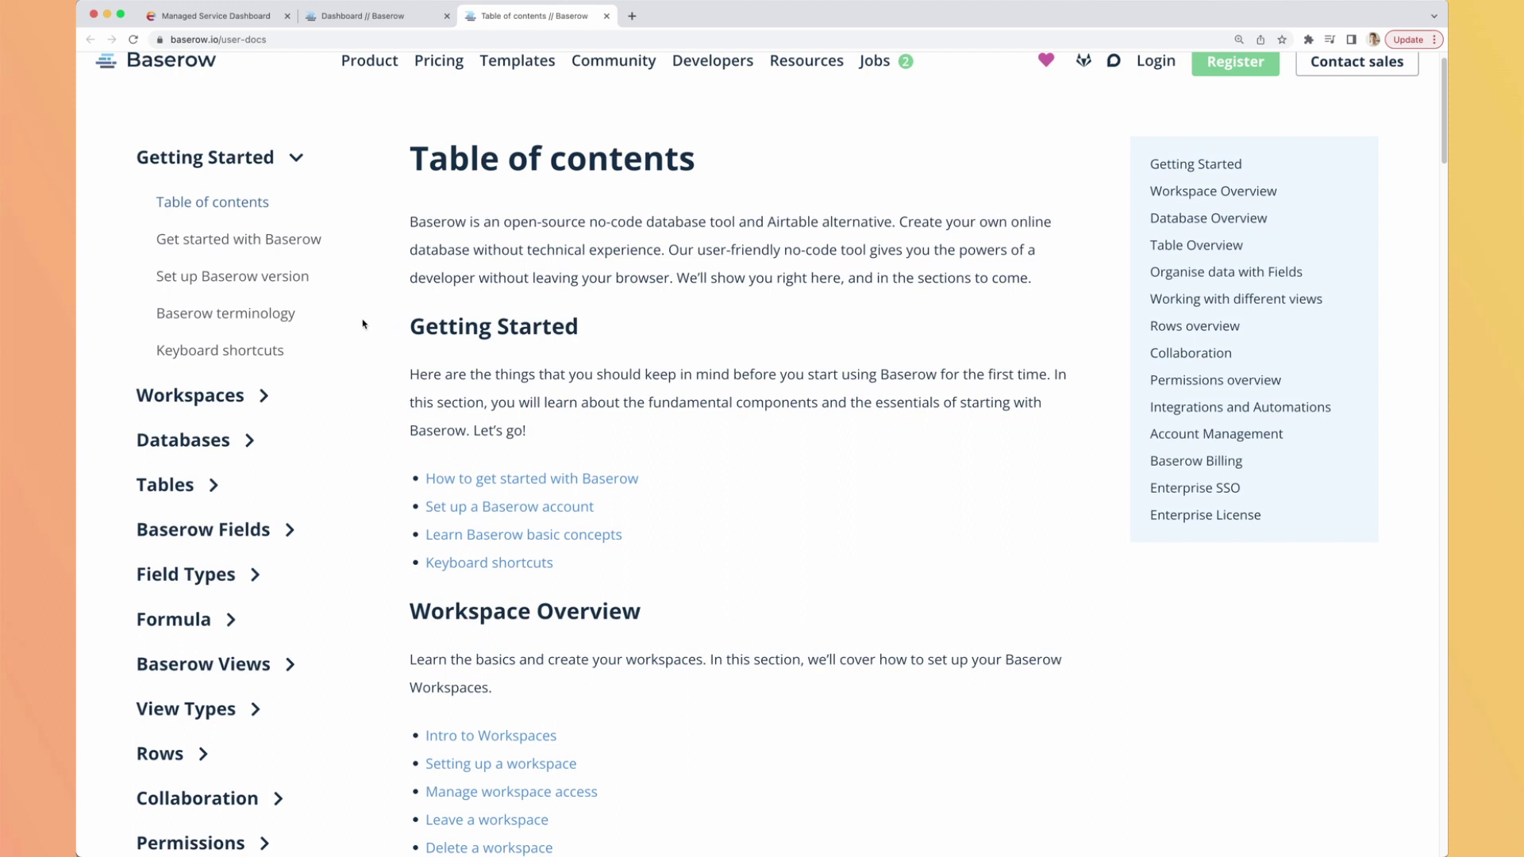
Close the user docs, then browse the Tutorials blog listing and scroll back up.
key(super+w)
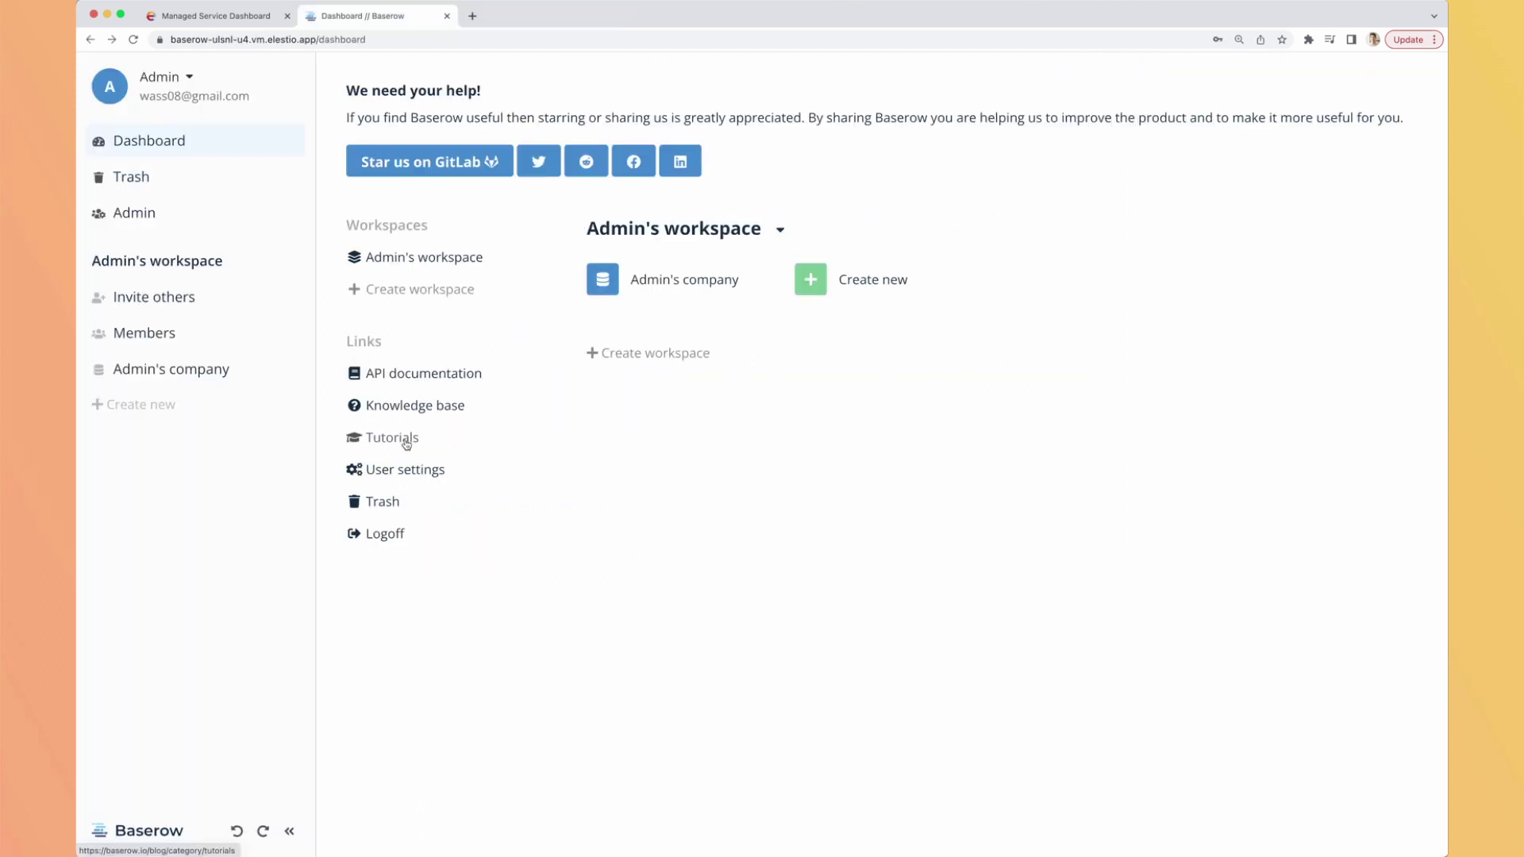
click(406, 444)
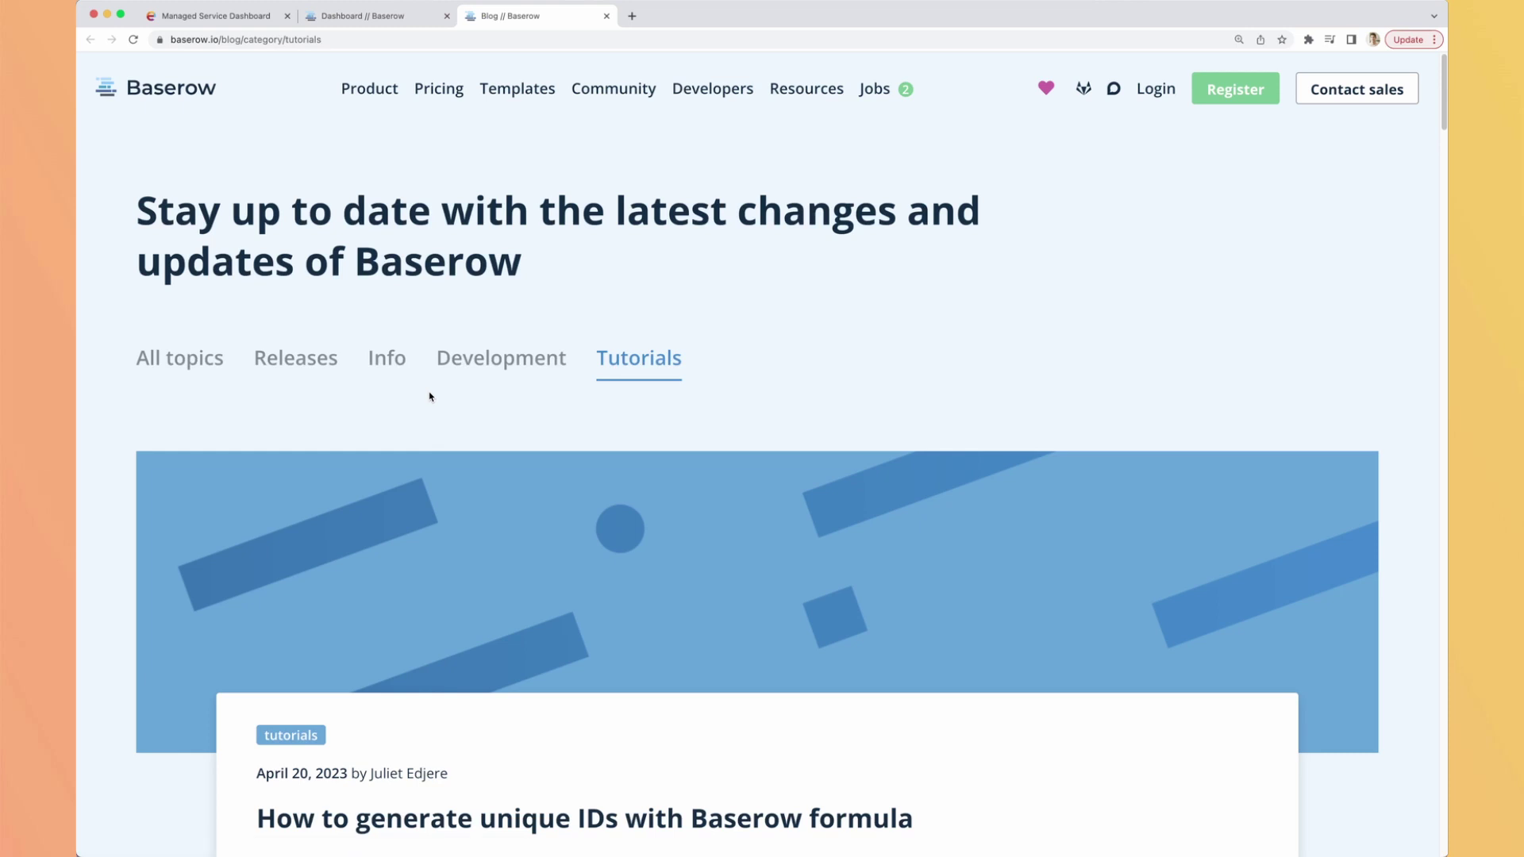
scroll(666, 435, down, 5)
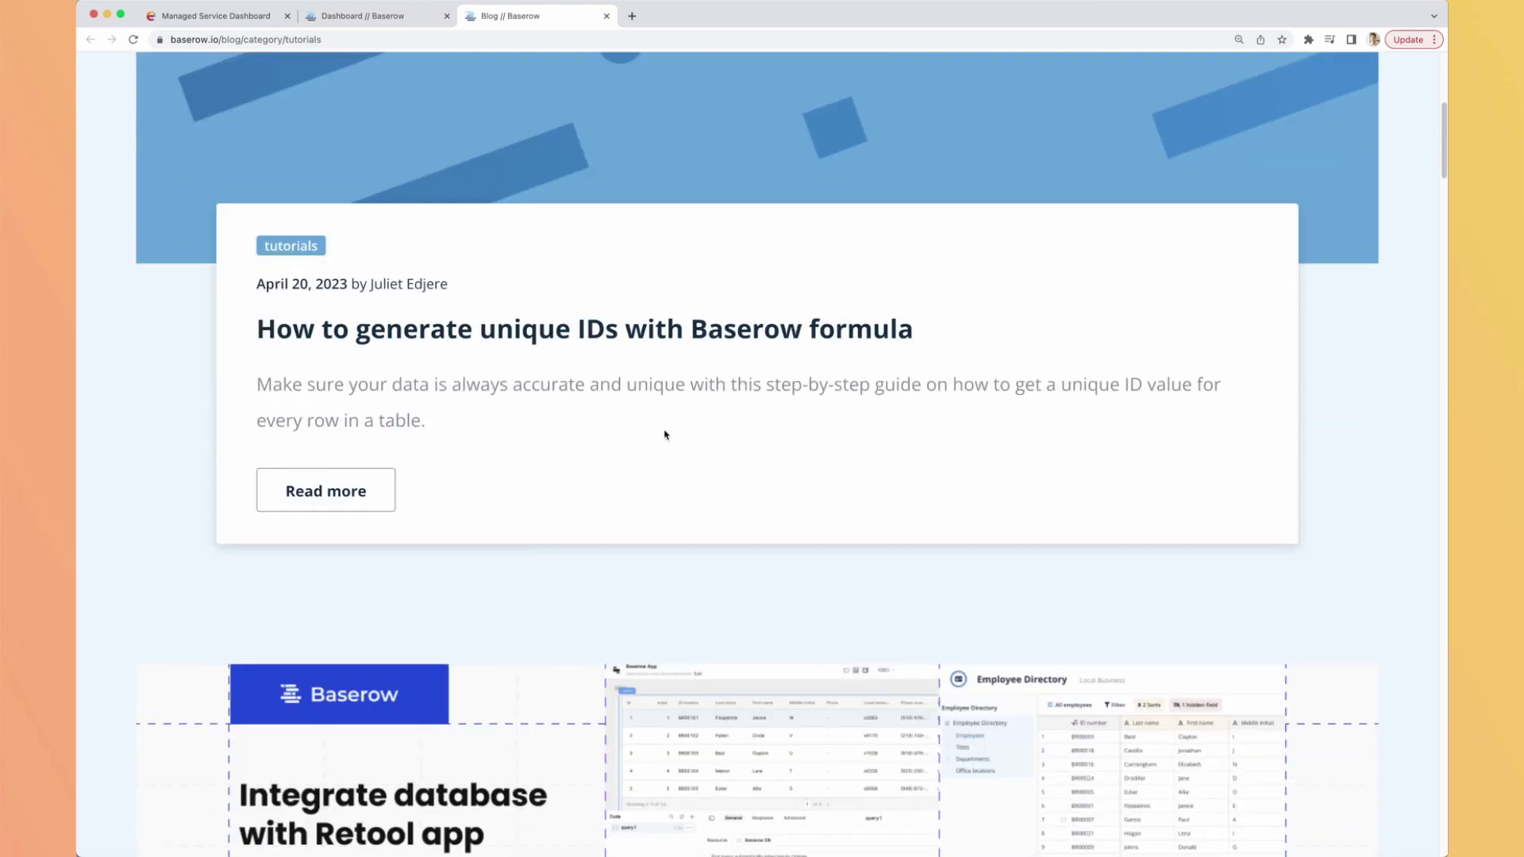
scroll(564, 403, down, 6)
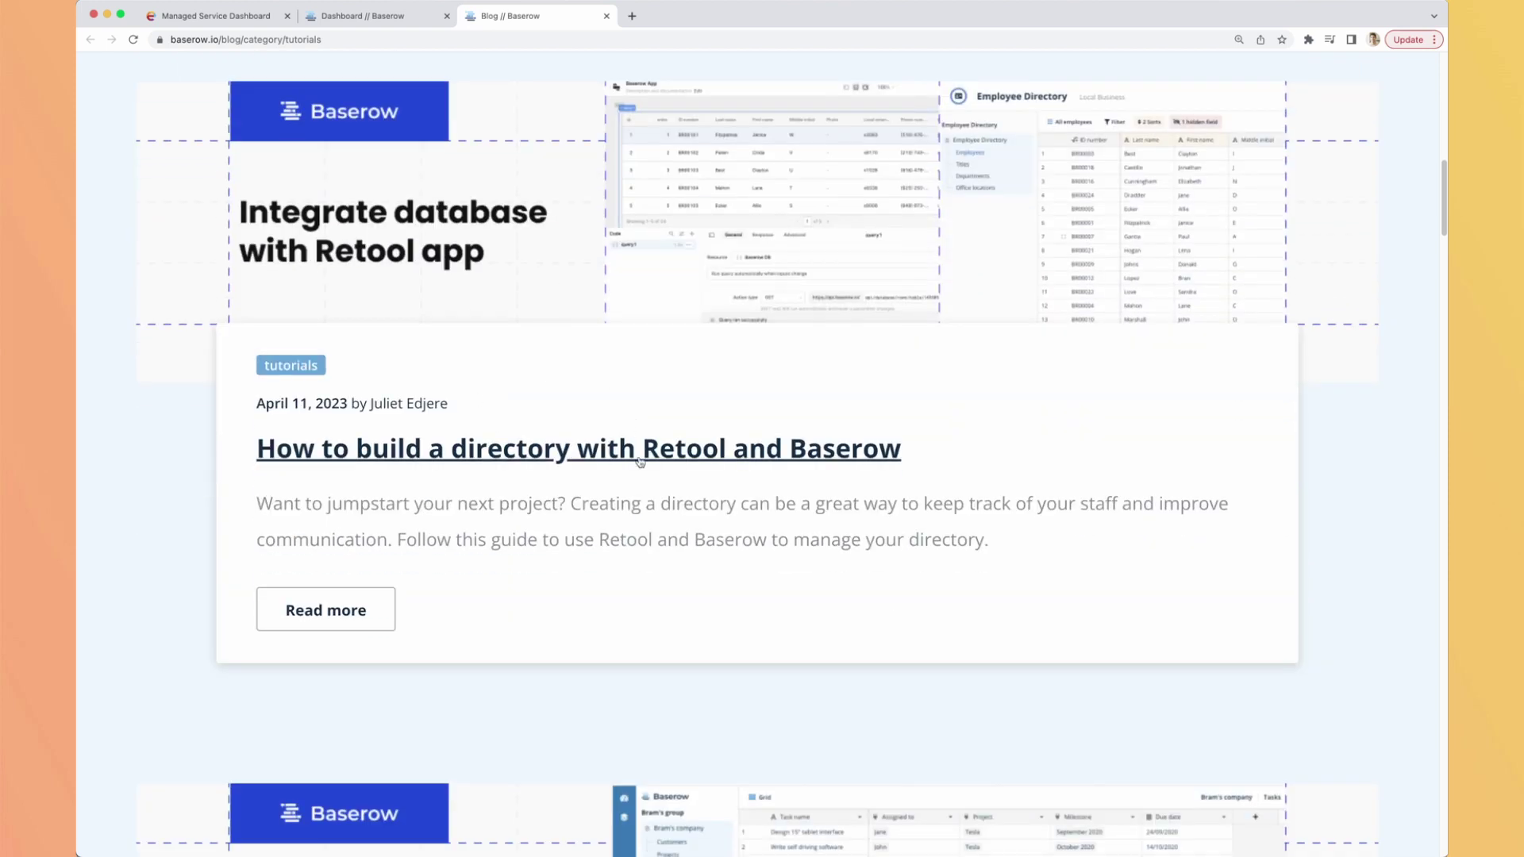
scroll(635, 464, down, 4)
scroll(636, 464, down, 1)
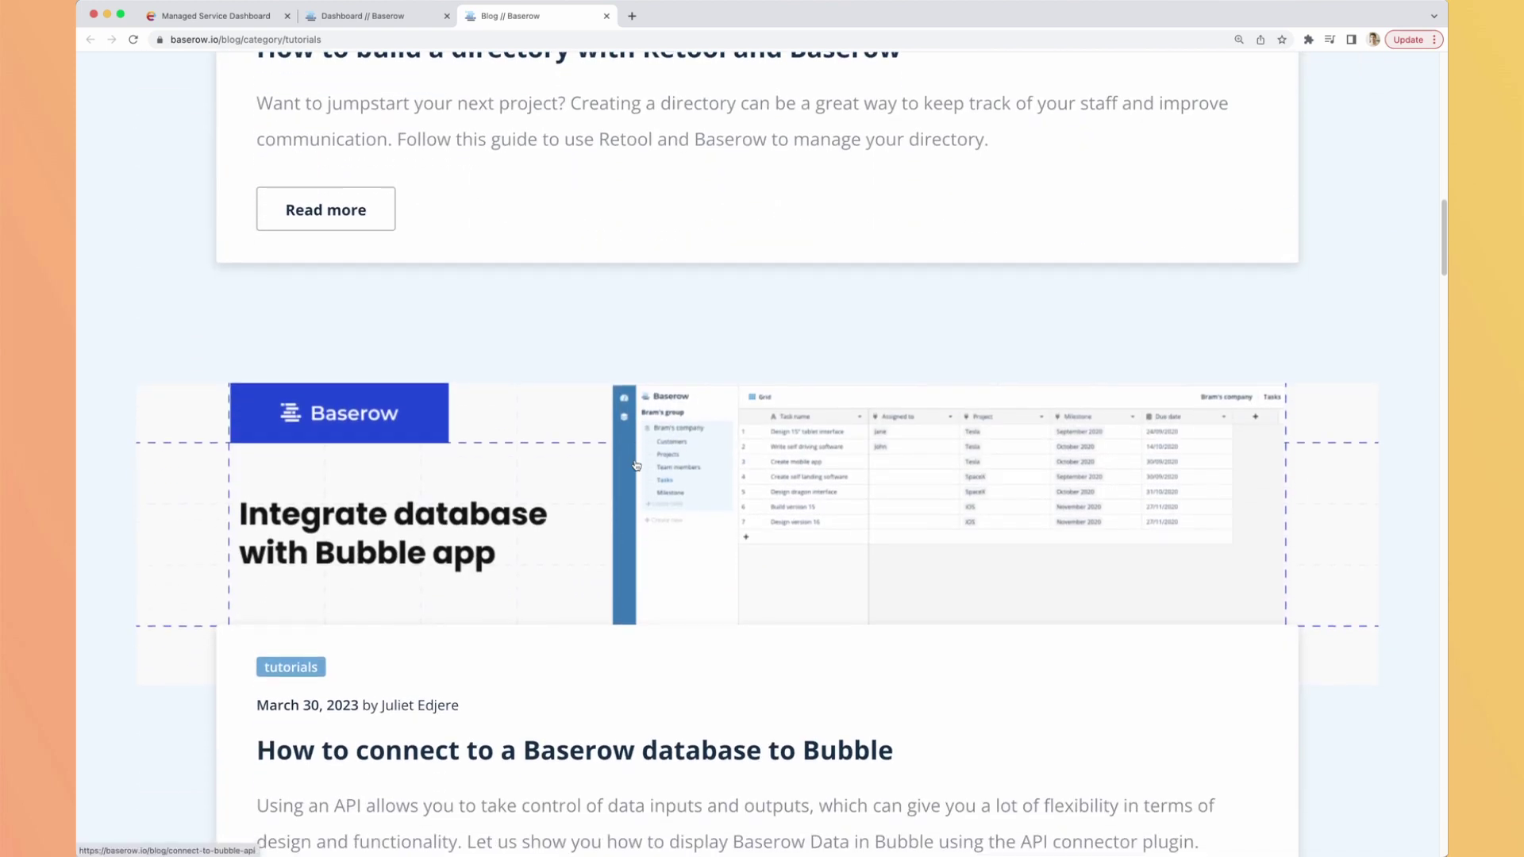
scroll(633, 441, down, 2)
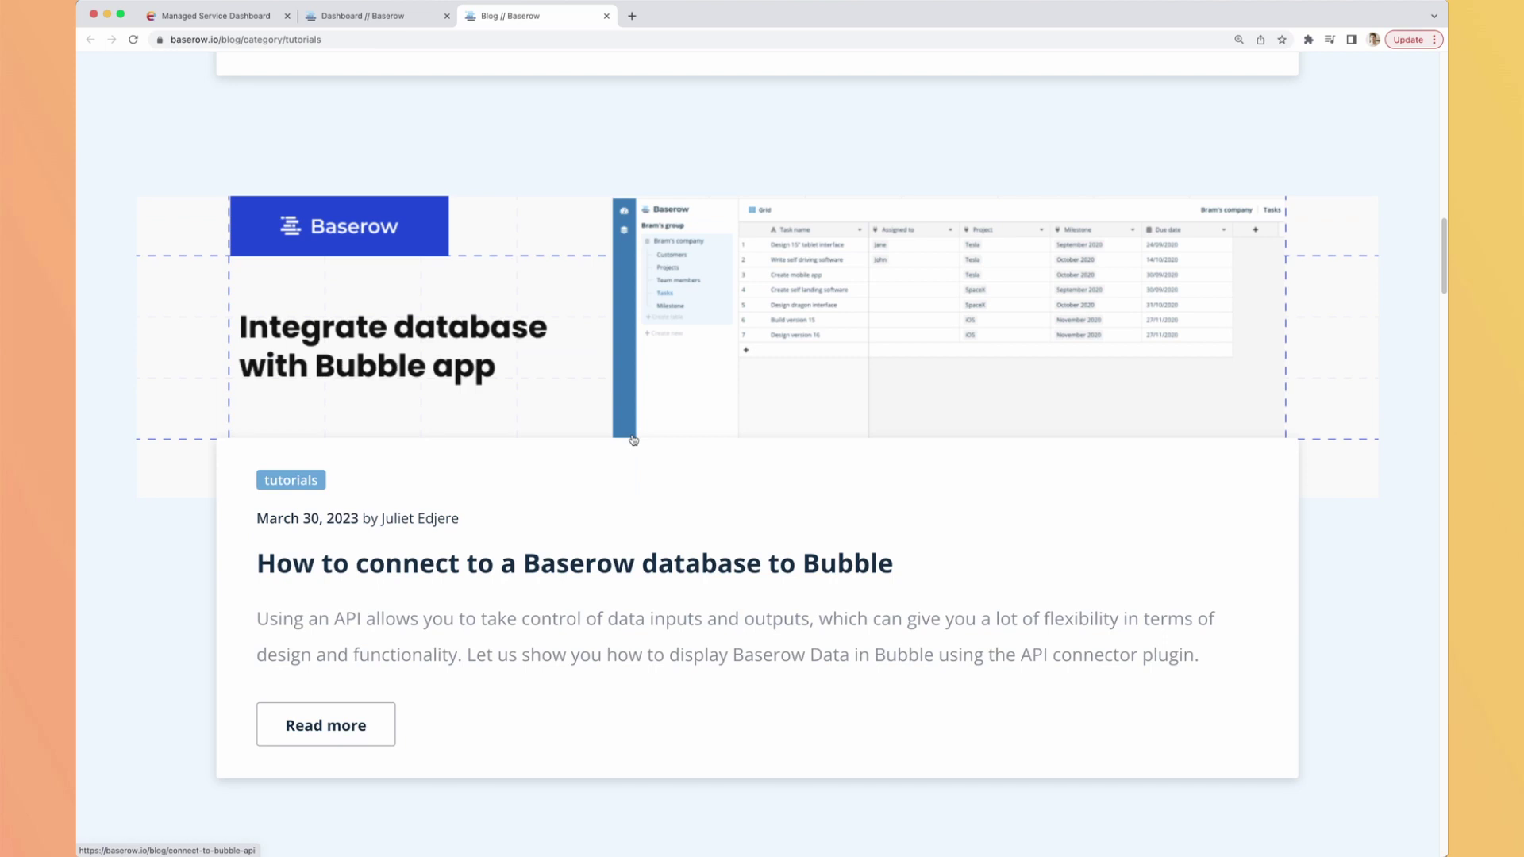
scroll(627, 456, down, 8)
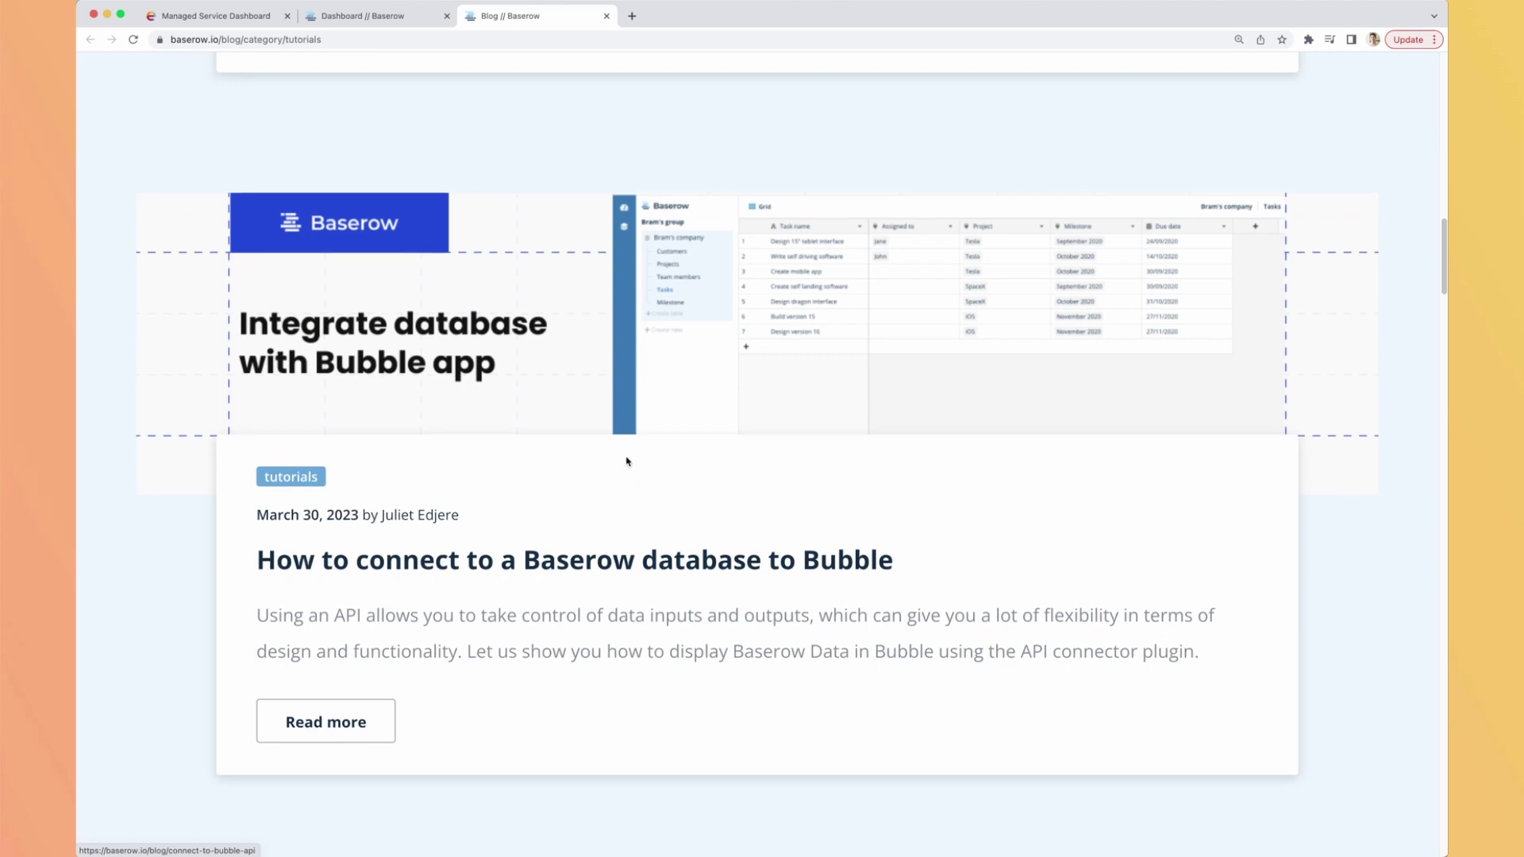
scroll(619, 474, down, 1)
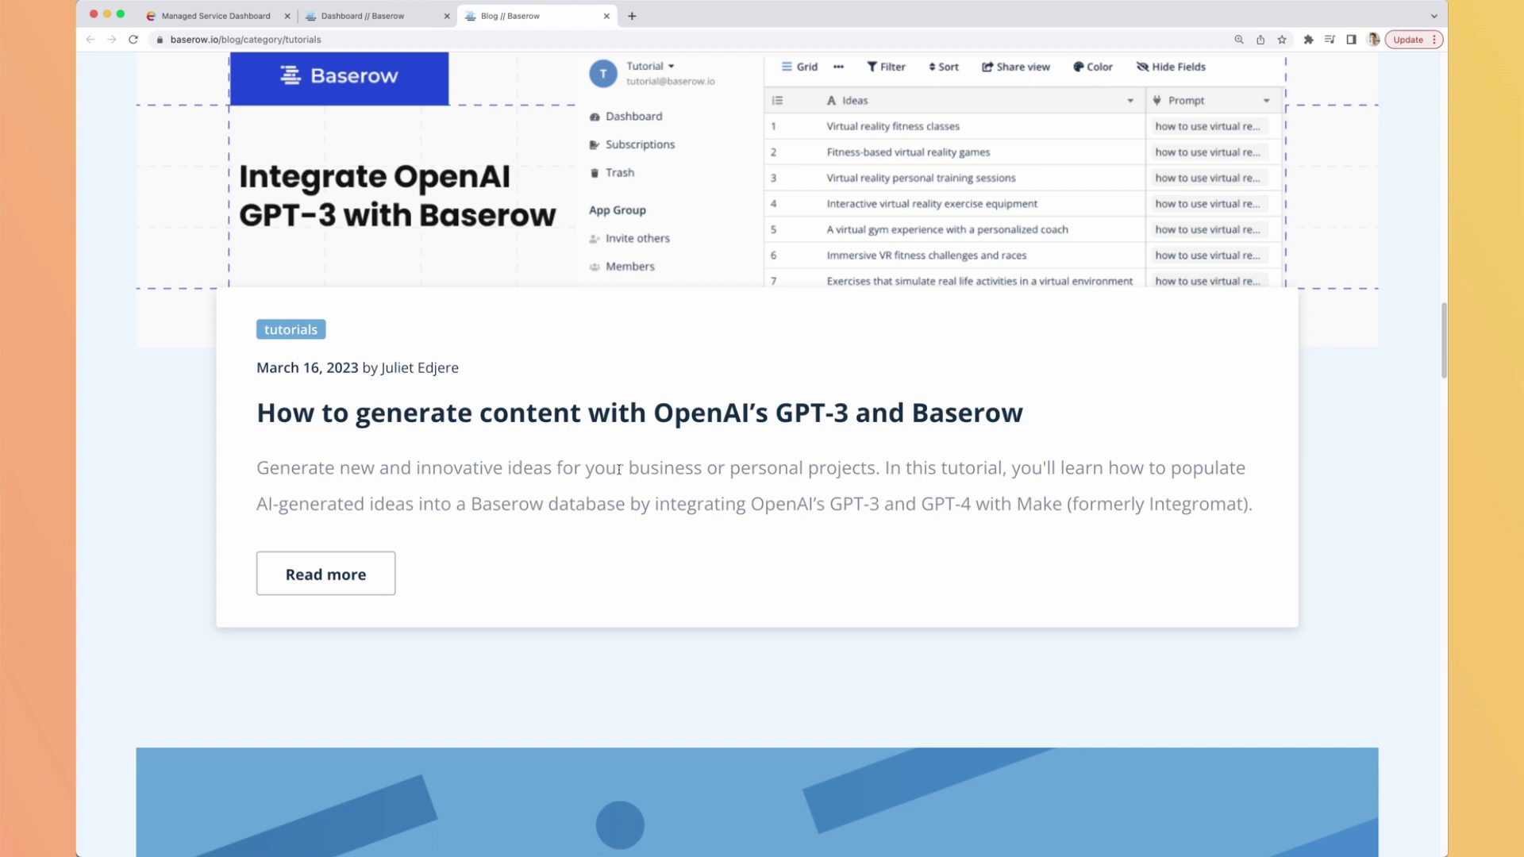
scroll(588, 325, up, 15)
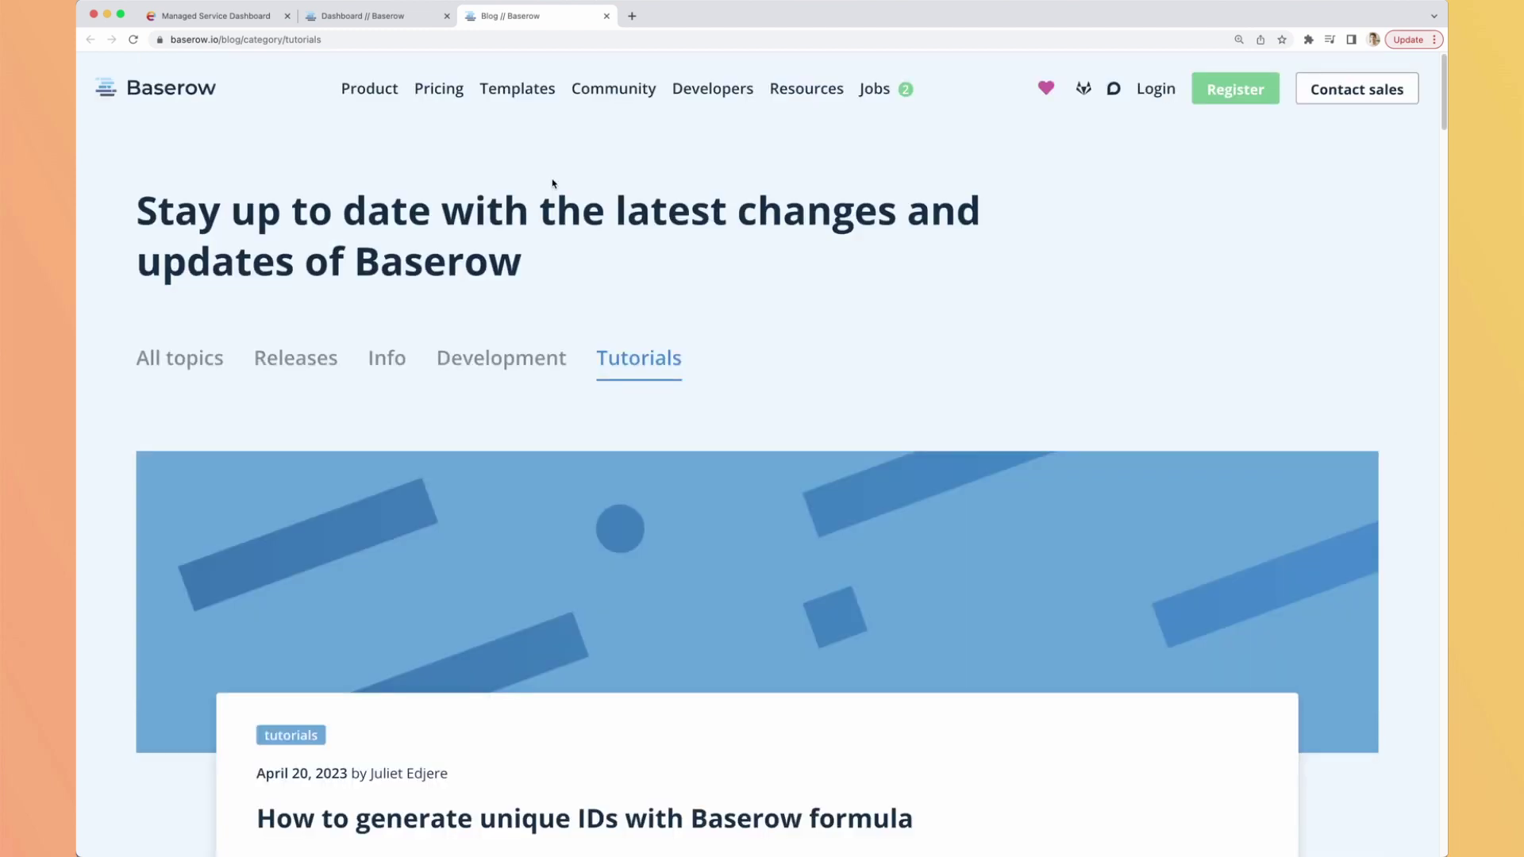
Open the Company Blog Management template from the gallery's Content Marketing category.
click(536, 92)
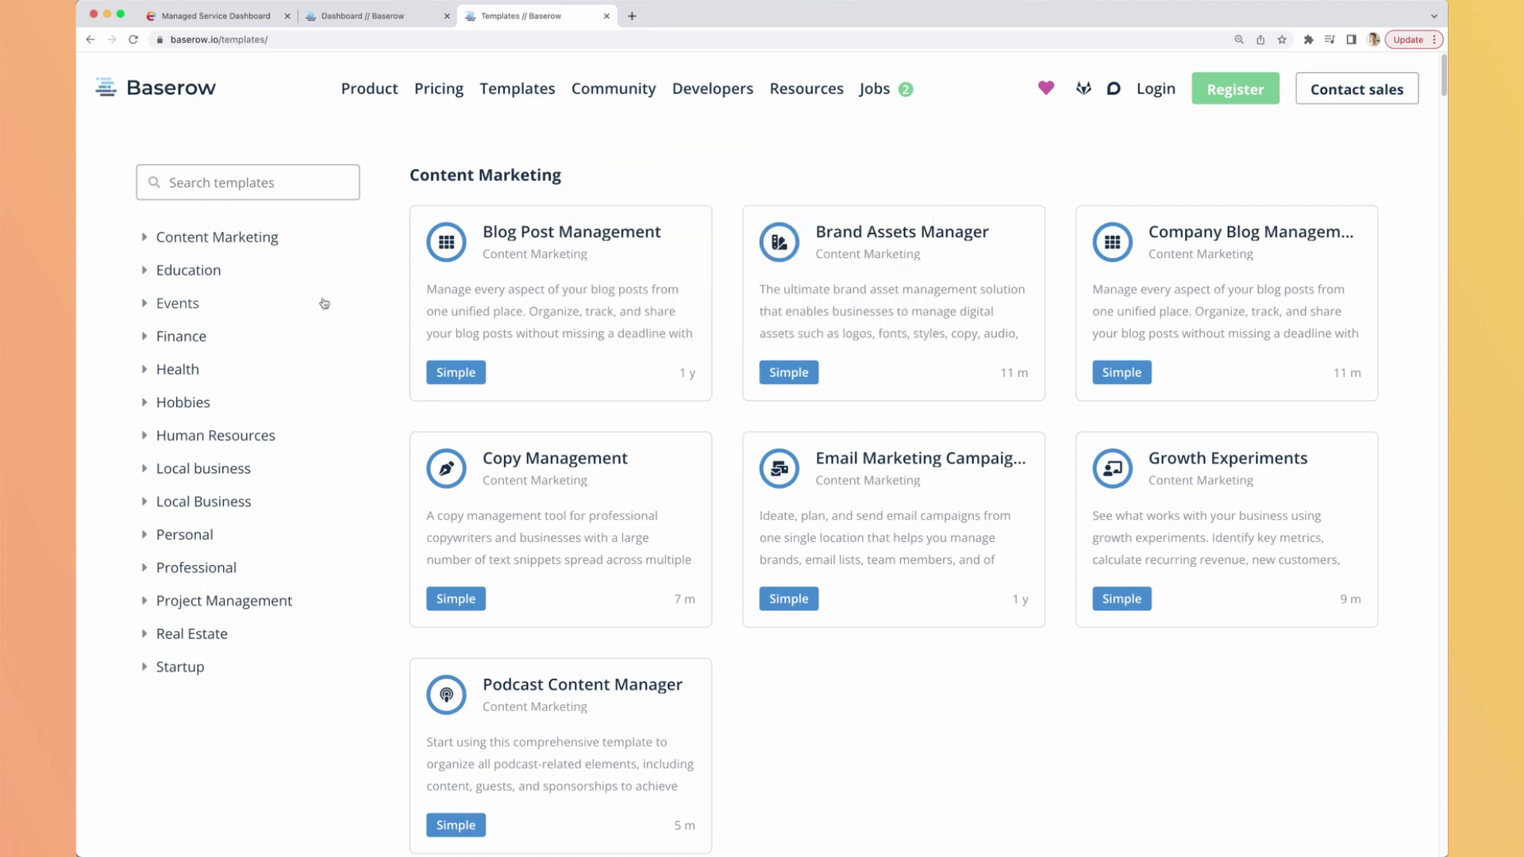
click(161, 238)
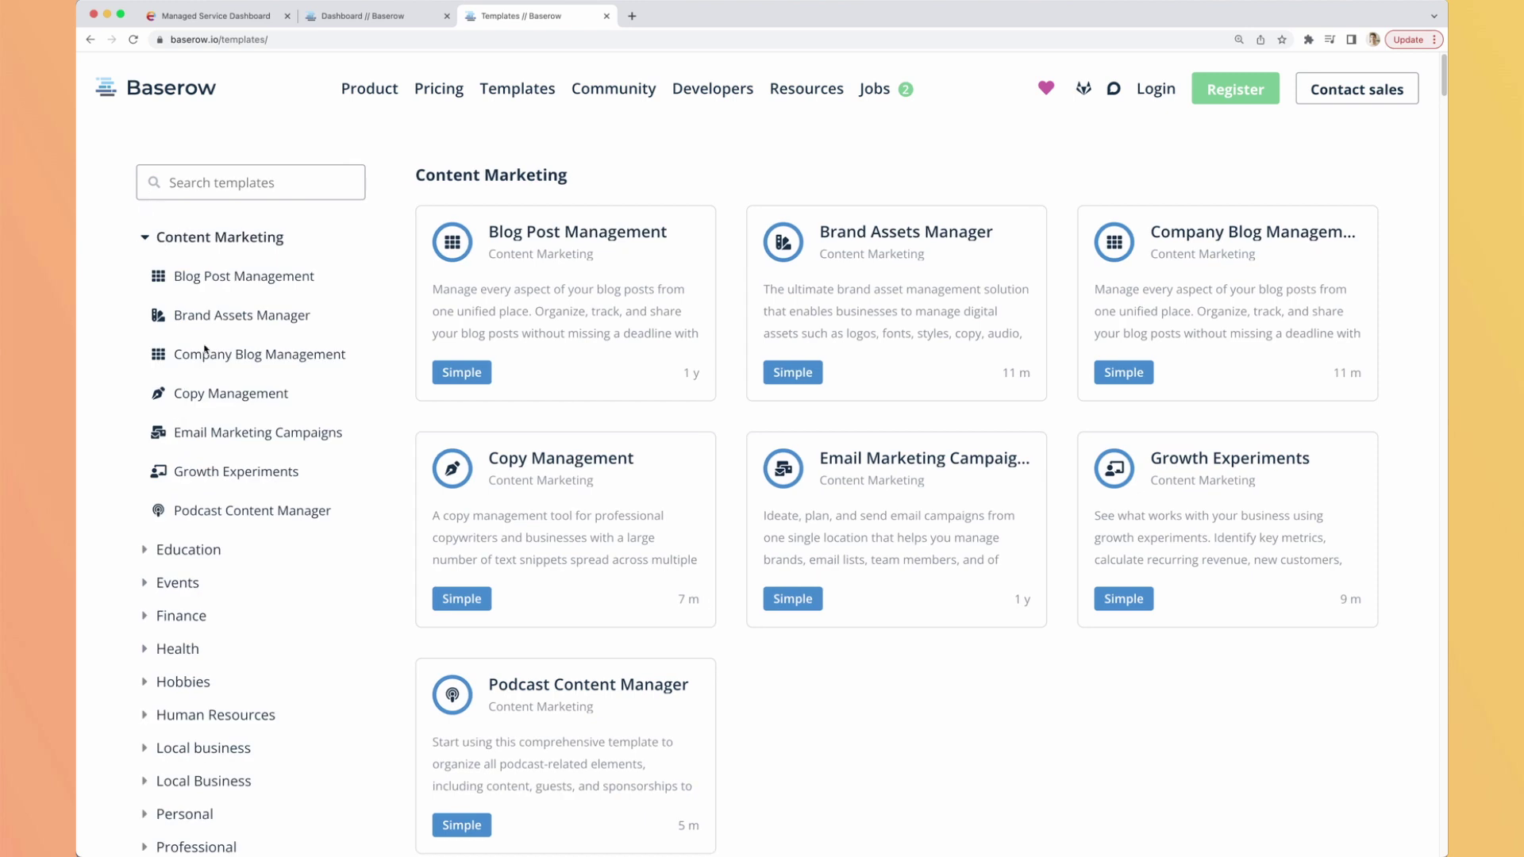
scroll(238, 293, down, 1)
click(227, 284)
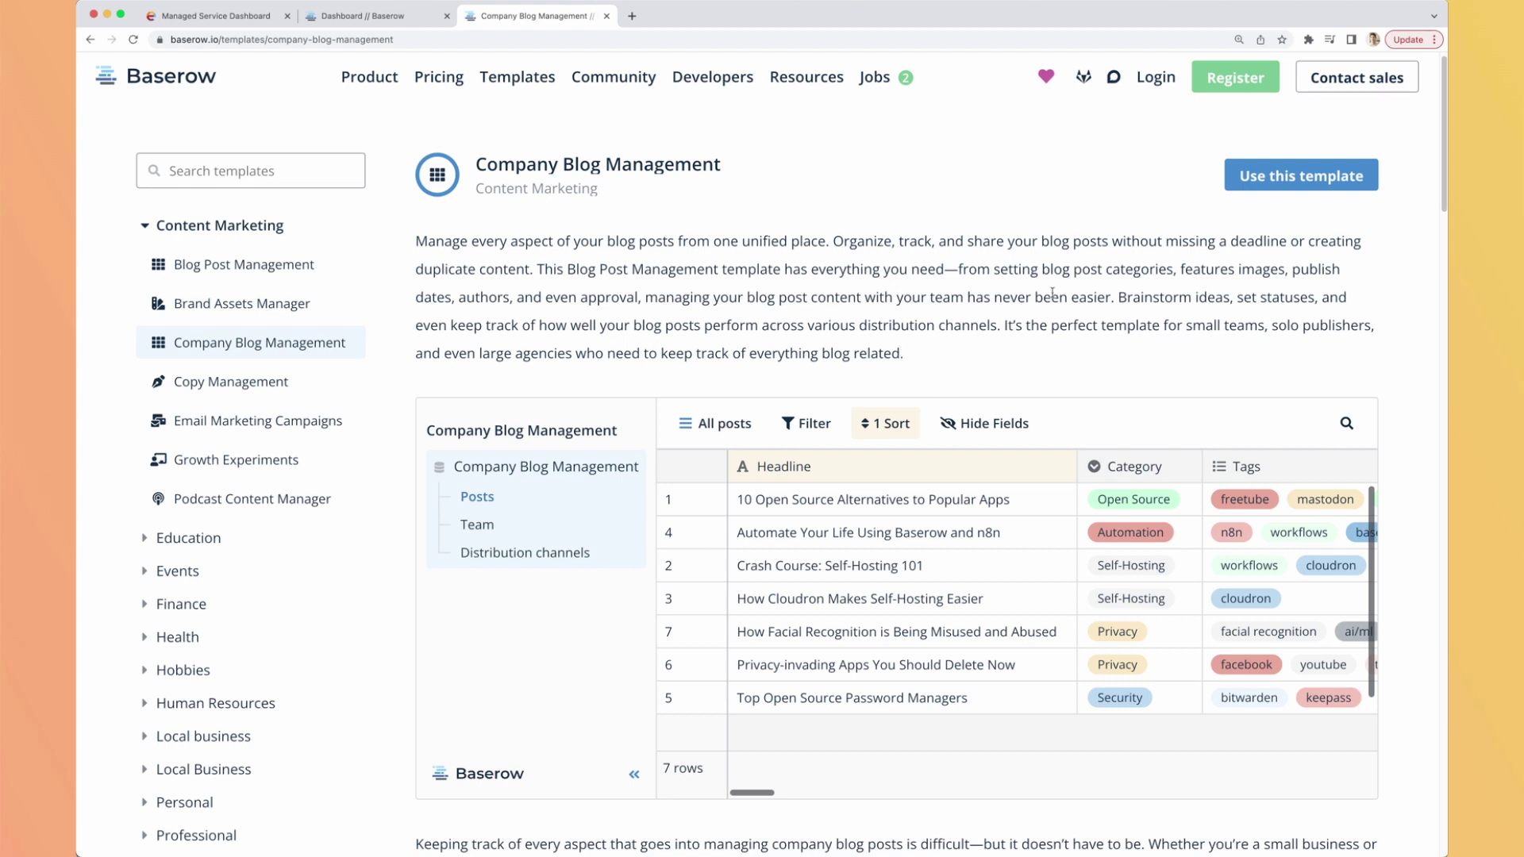
Read through the template's Fields and Views sections, then close the page with Cmd+W.
scroll(944, 392, down, 5)
scroll(920, 572, down, 3)
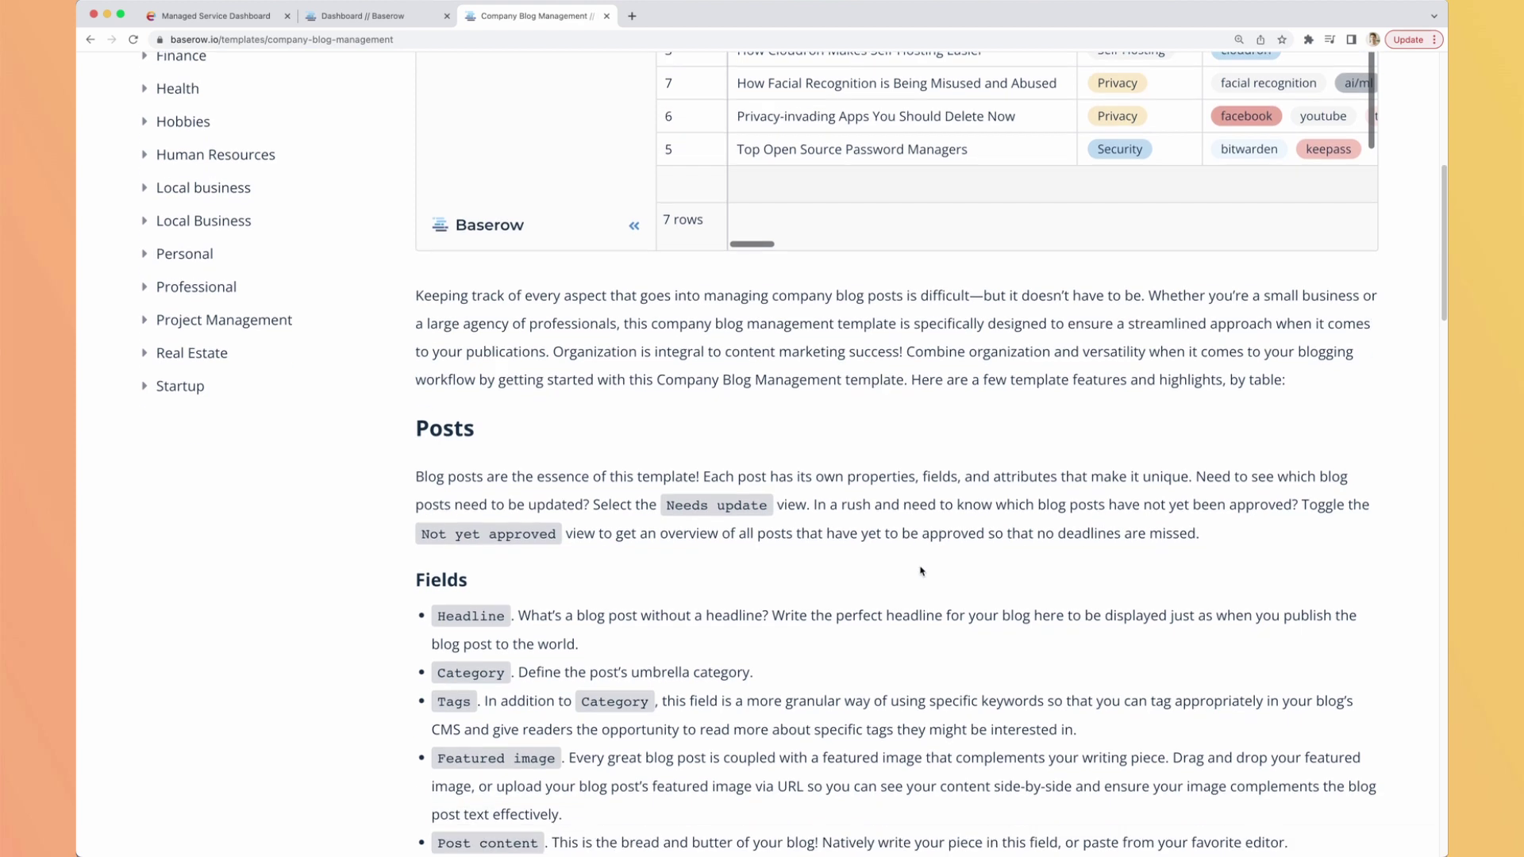
scroll(938, 496, up, 8)
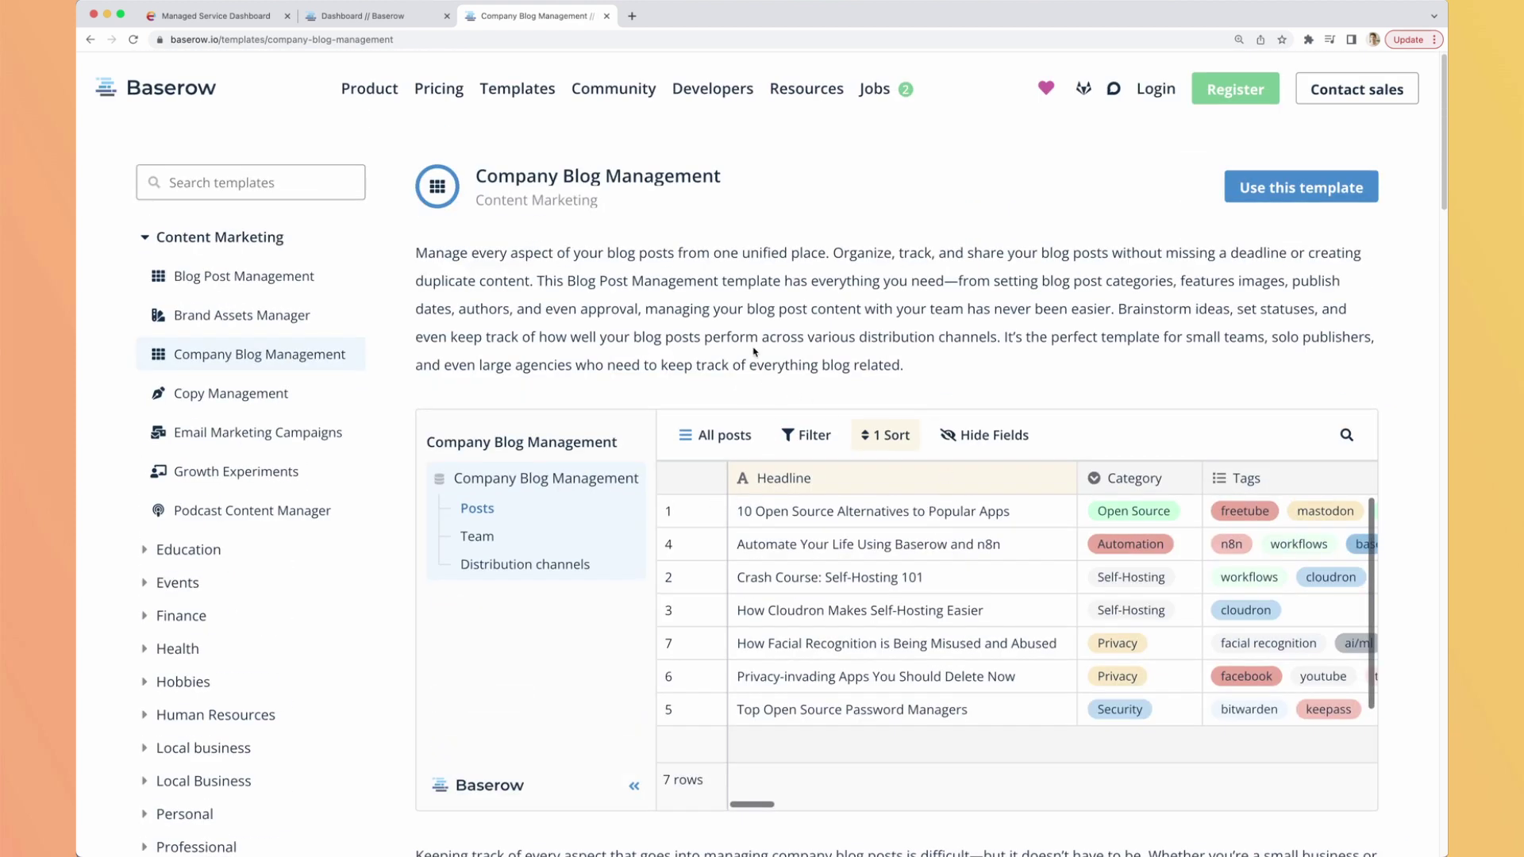
scroll(757, 353, down, 5)
scroll(892, 318, right, 5)
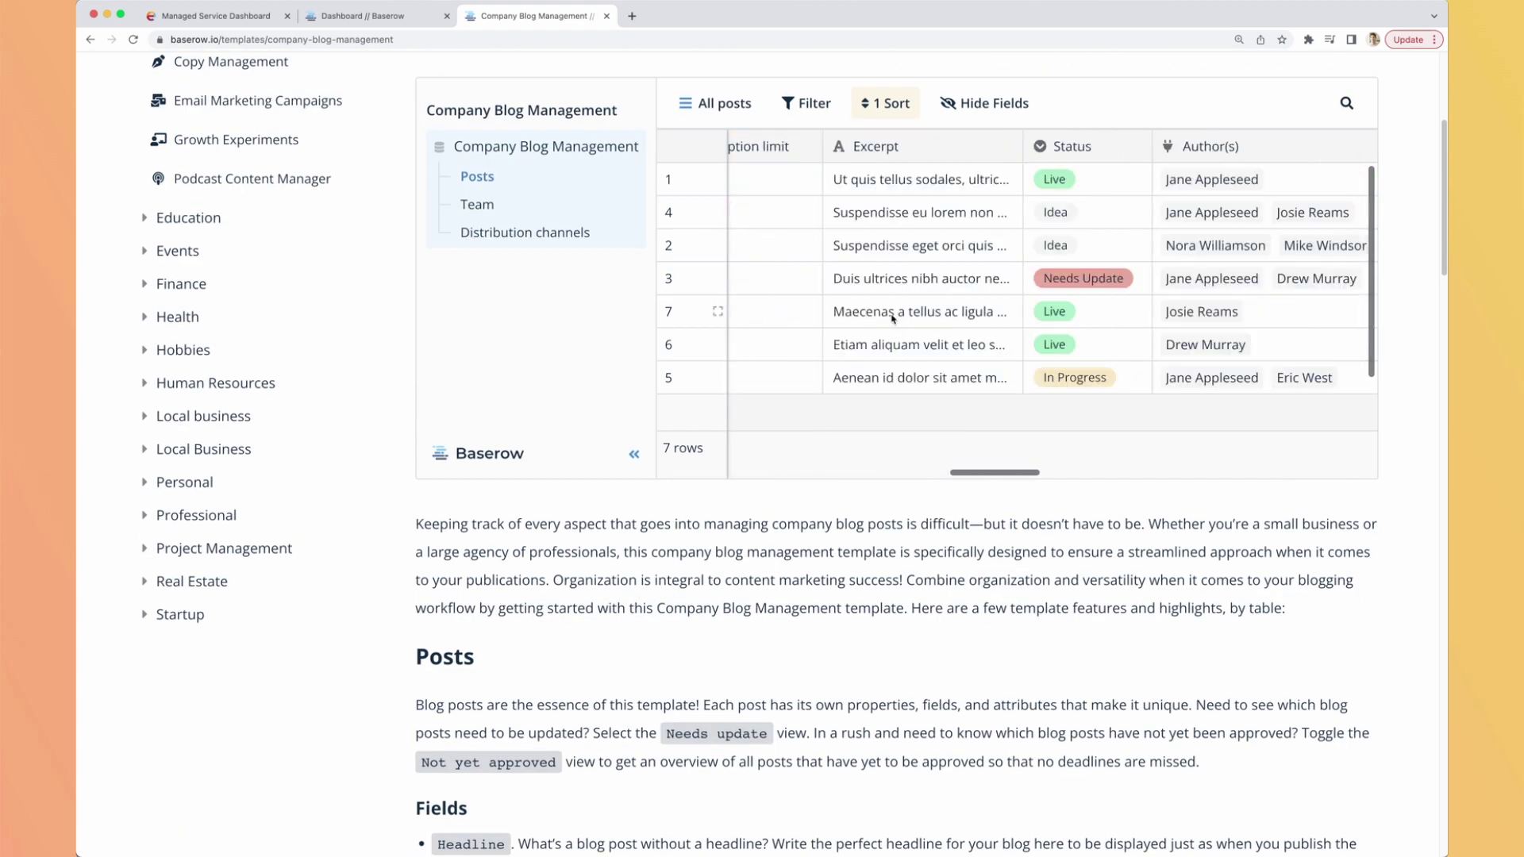
scroll(894, 312, left, 5)
scroll(635, 603, down, 3)
scroll(657, 547, down, 2)
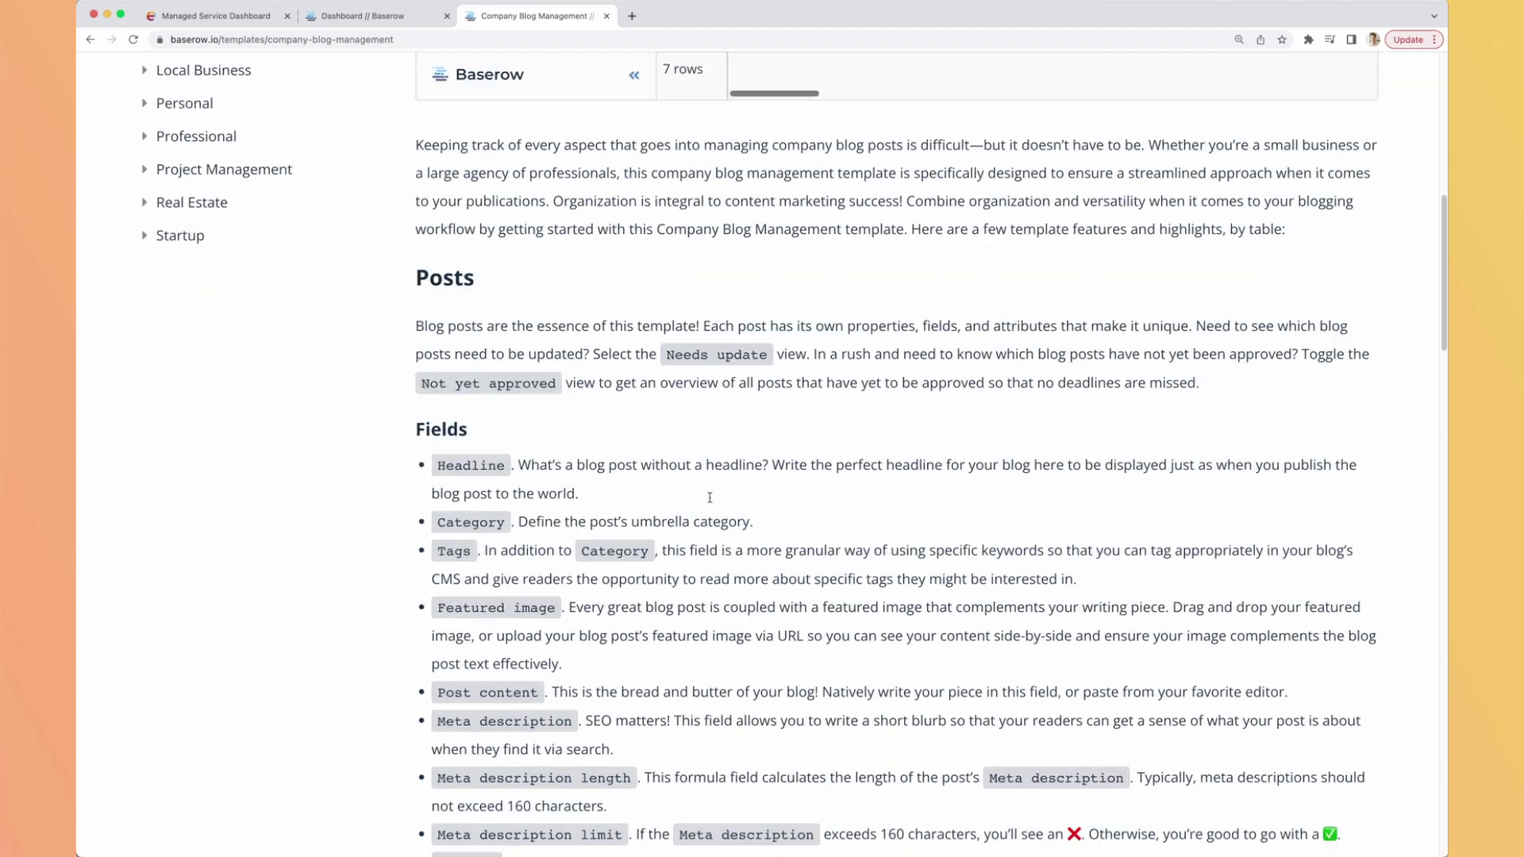
scroll(665, 360, up, 3)
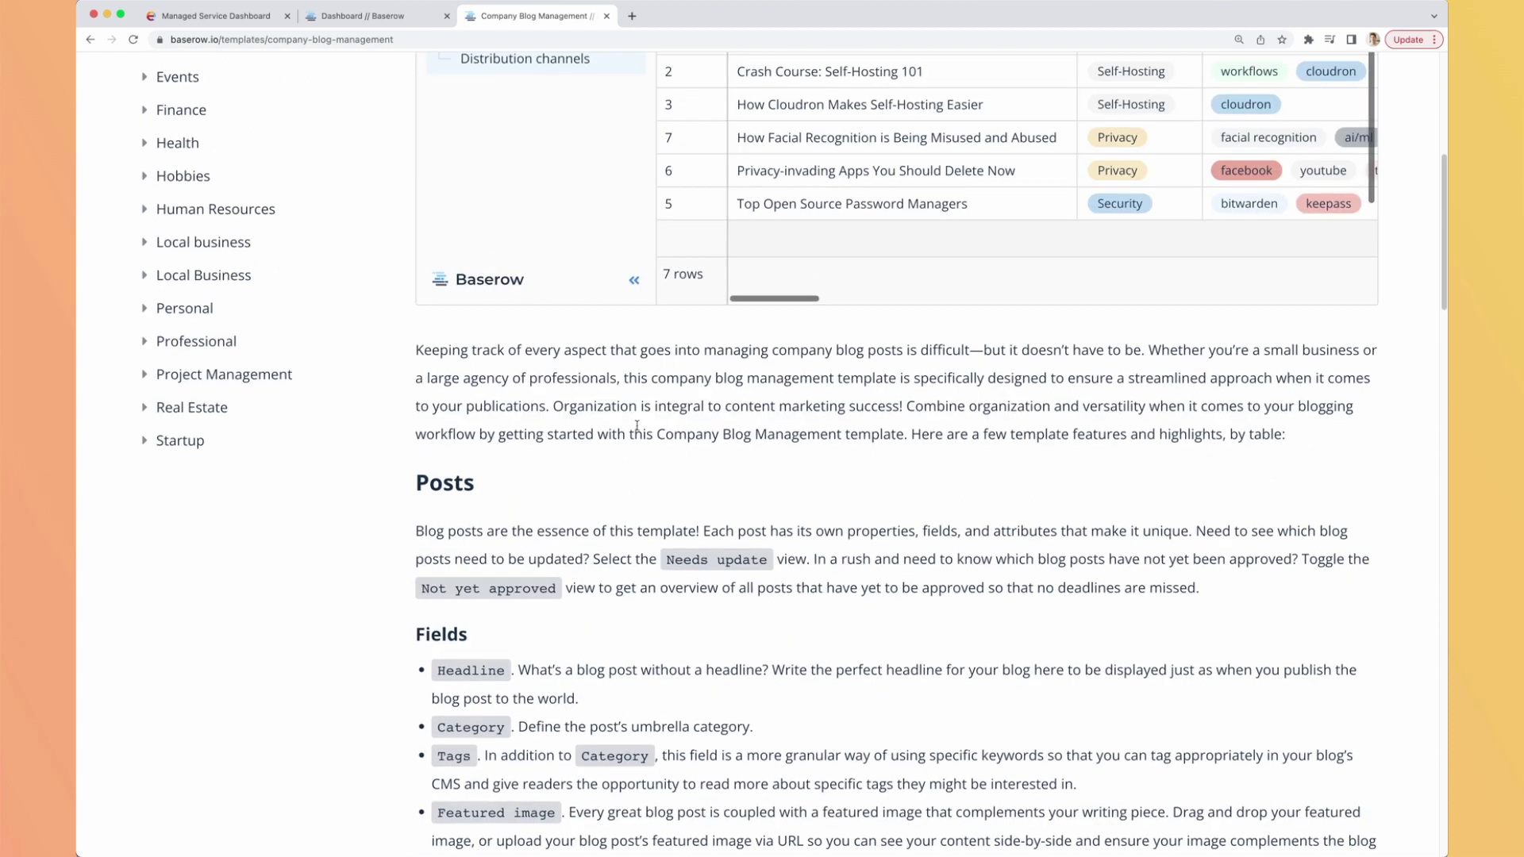
scroll(619, 476, down, 3)
scroll(635, 437, down, 3)
scroll(647, 438, down, 3)
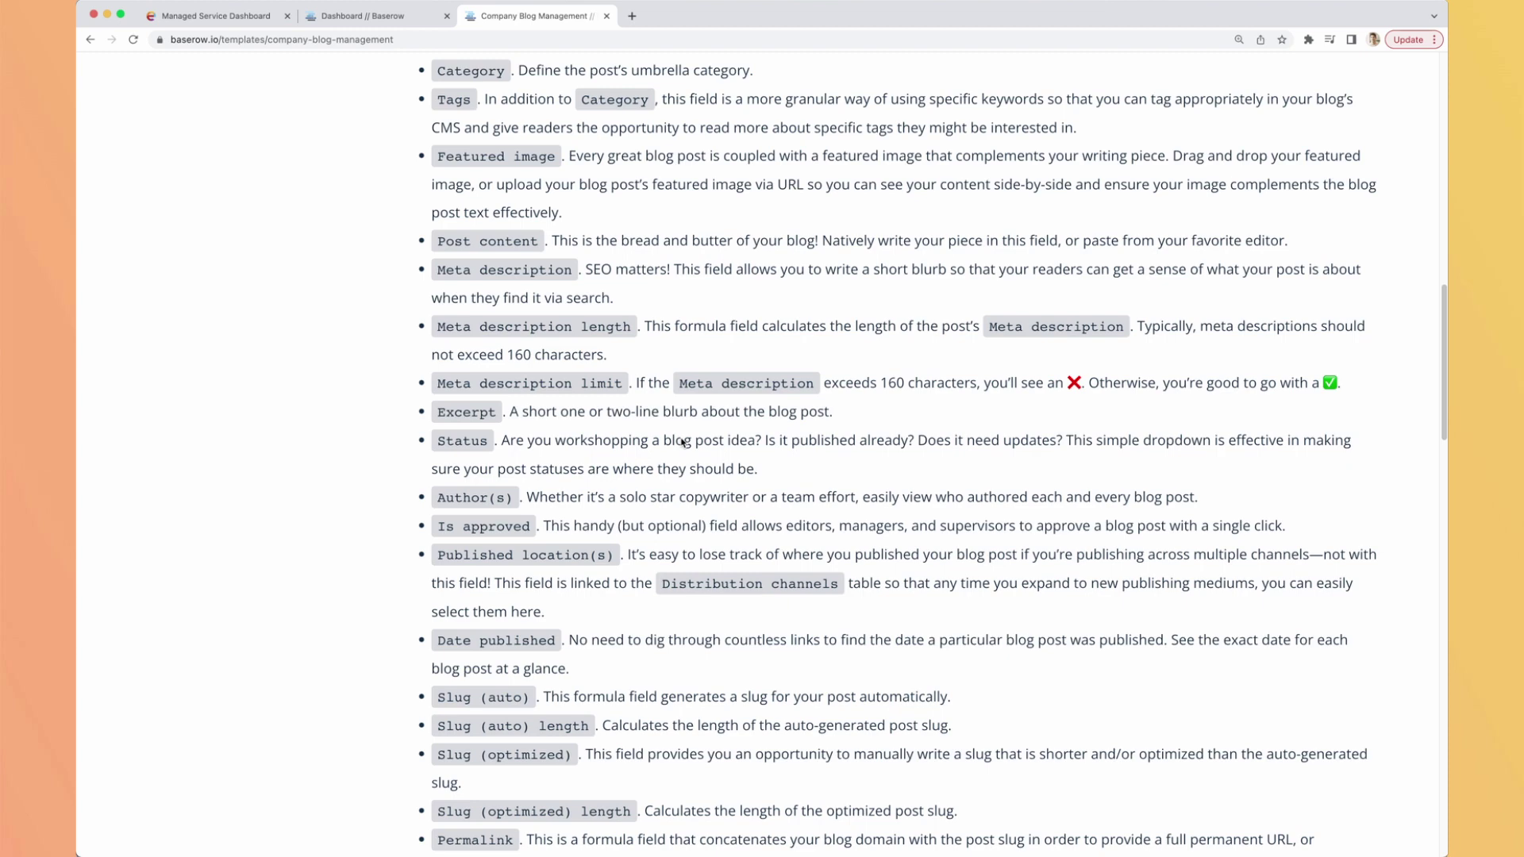
scroll(667, 438, down, 6)
scroll(681, 438, down, 14)
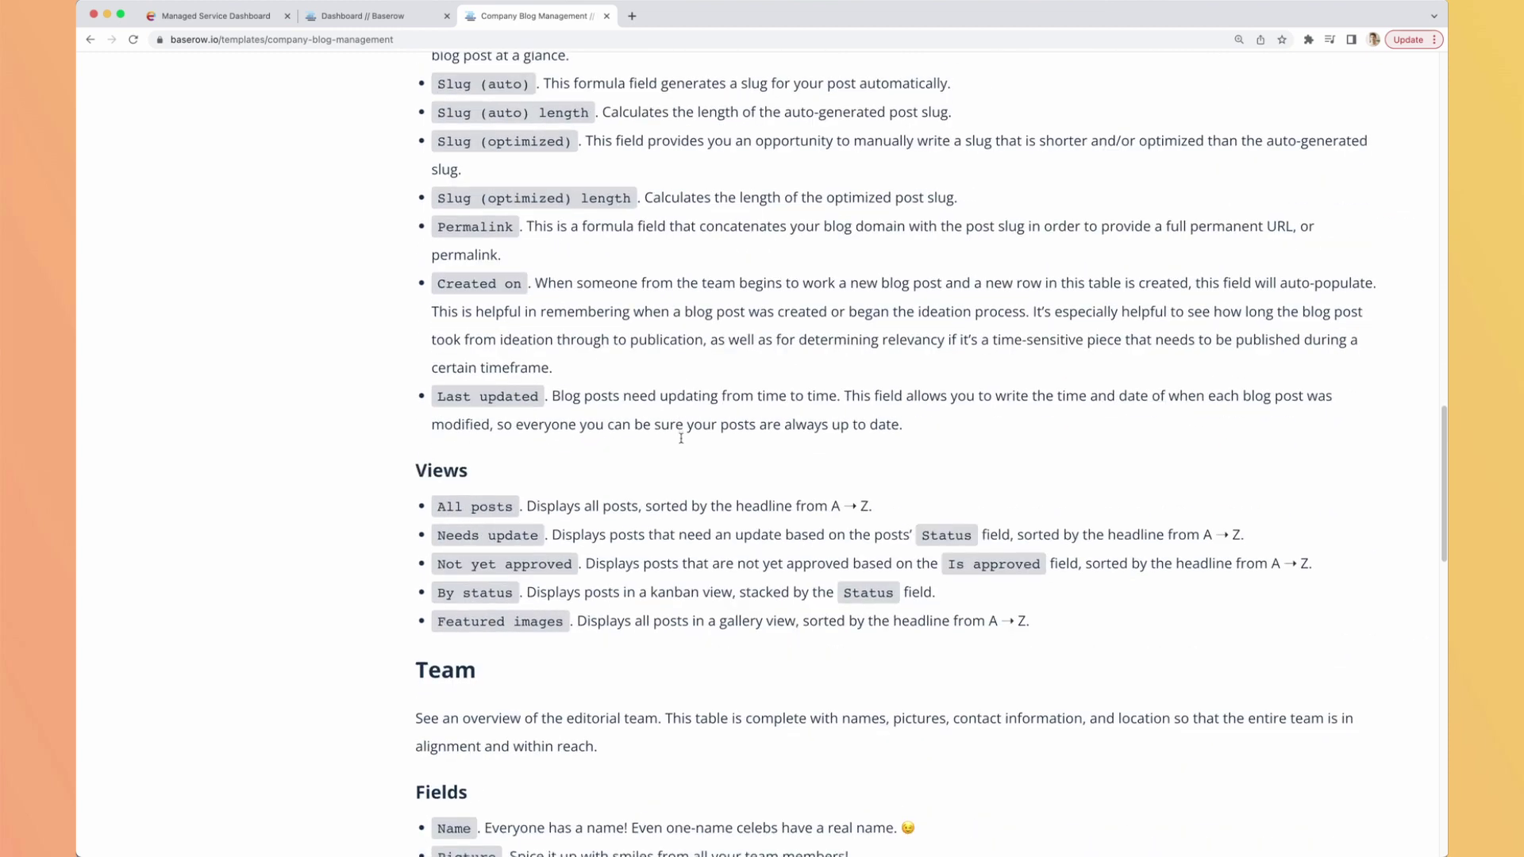
scroll(681, 438, up, 20)
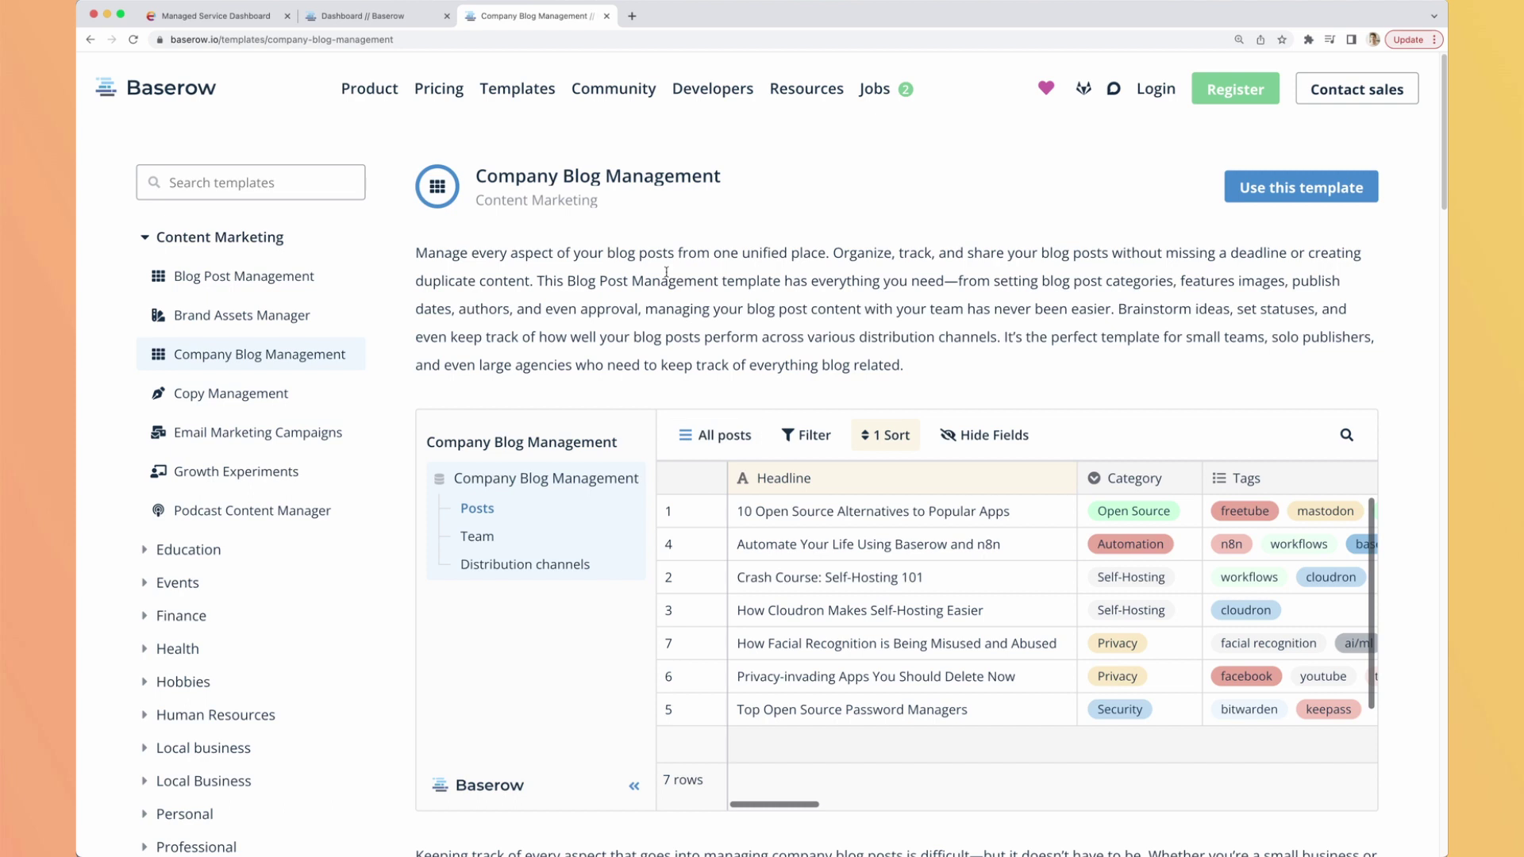
key(super+w)
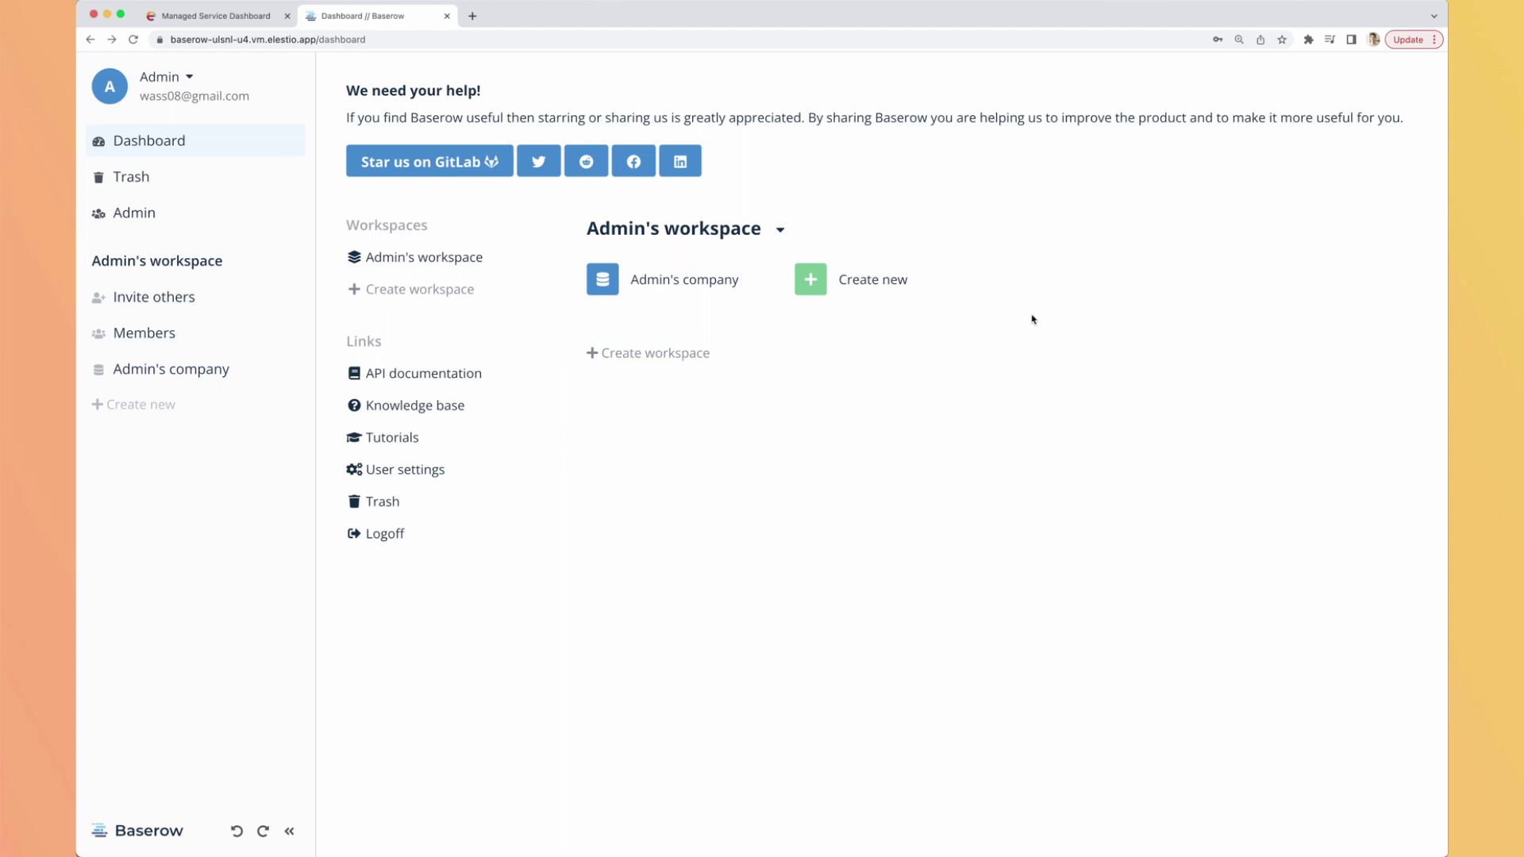
Open the Admin settings to review sign-up, password reset and workspace creation options.
click(156, 225)
click(901, 295)
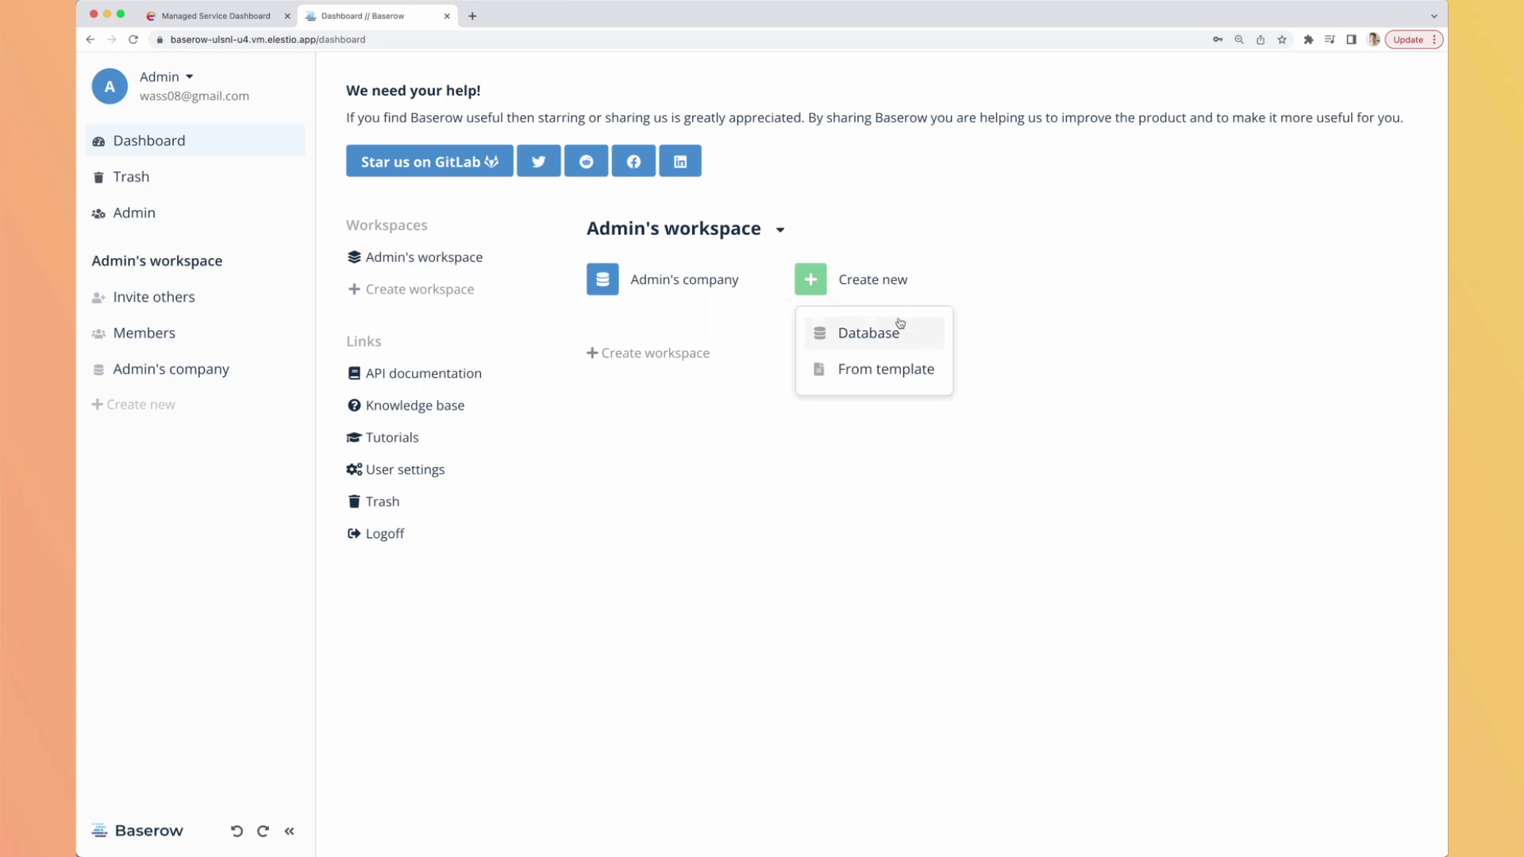
click(870, 375)
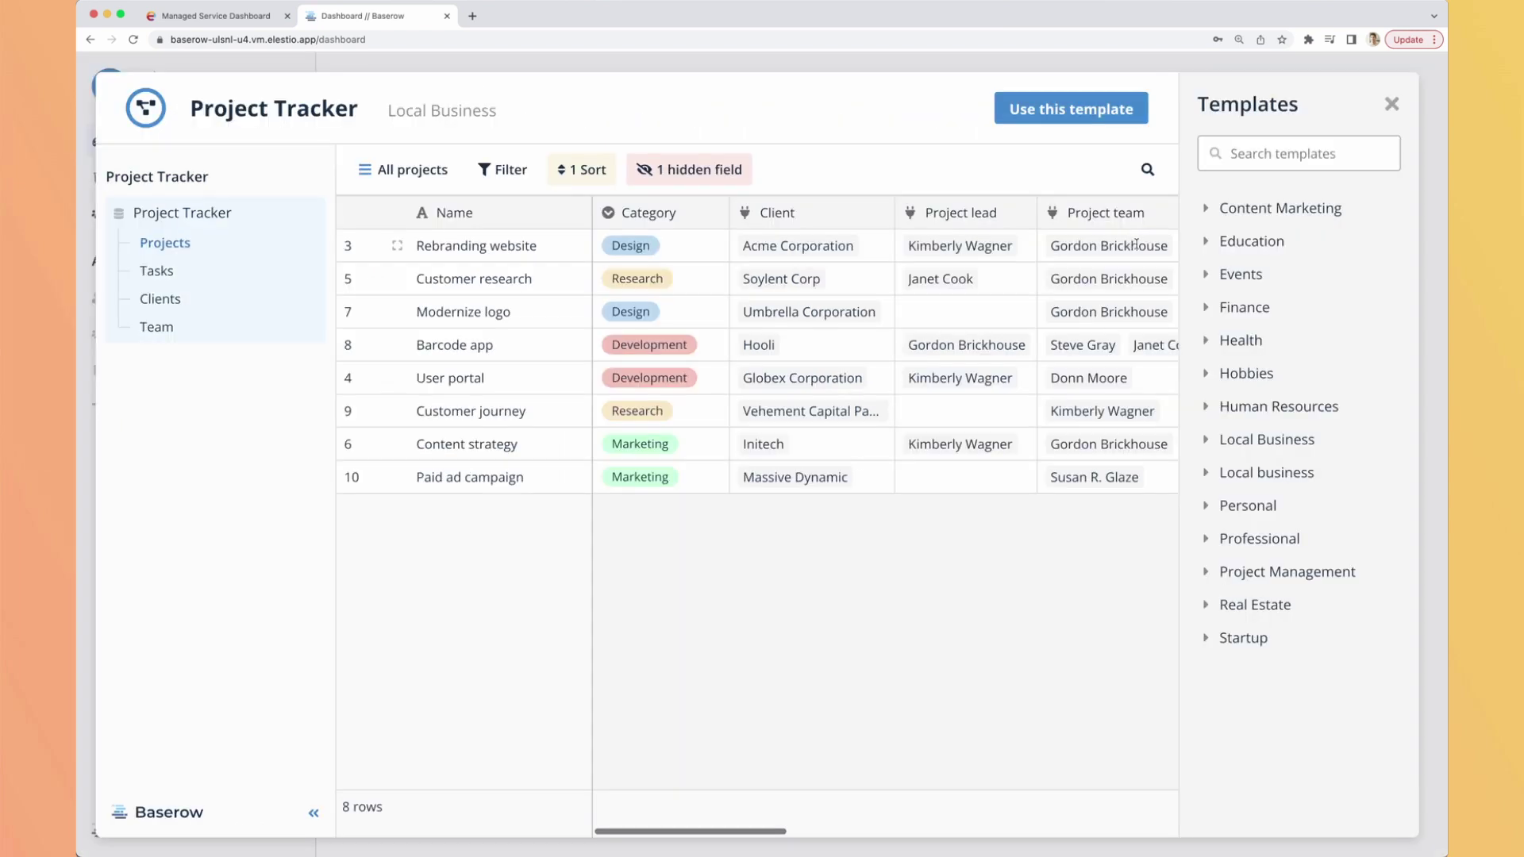
click(1321, 211)
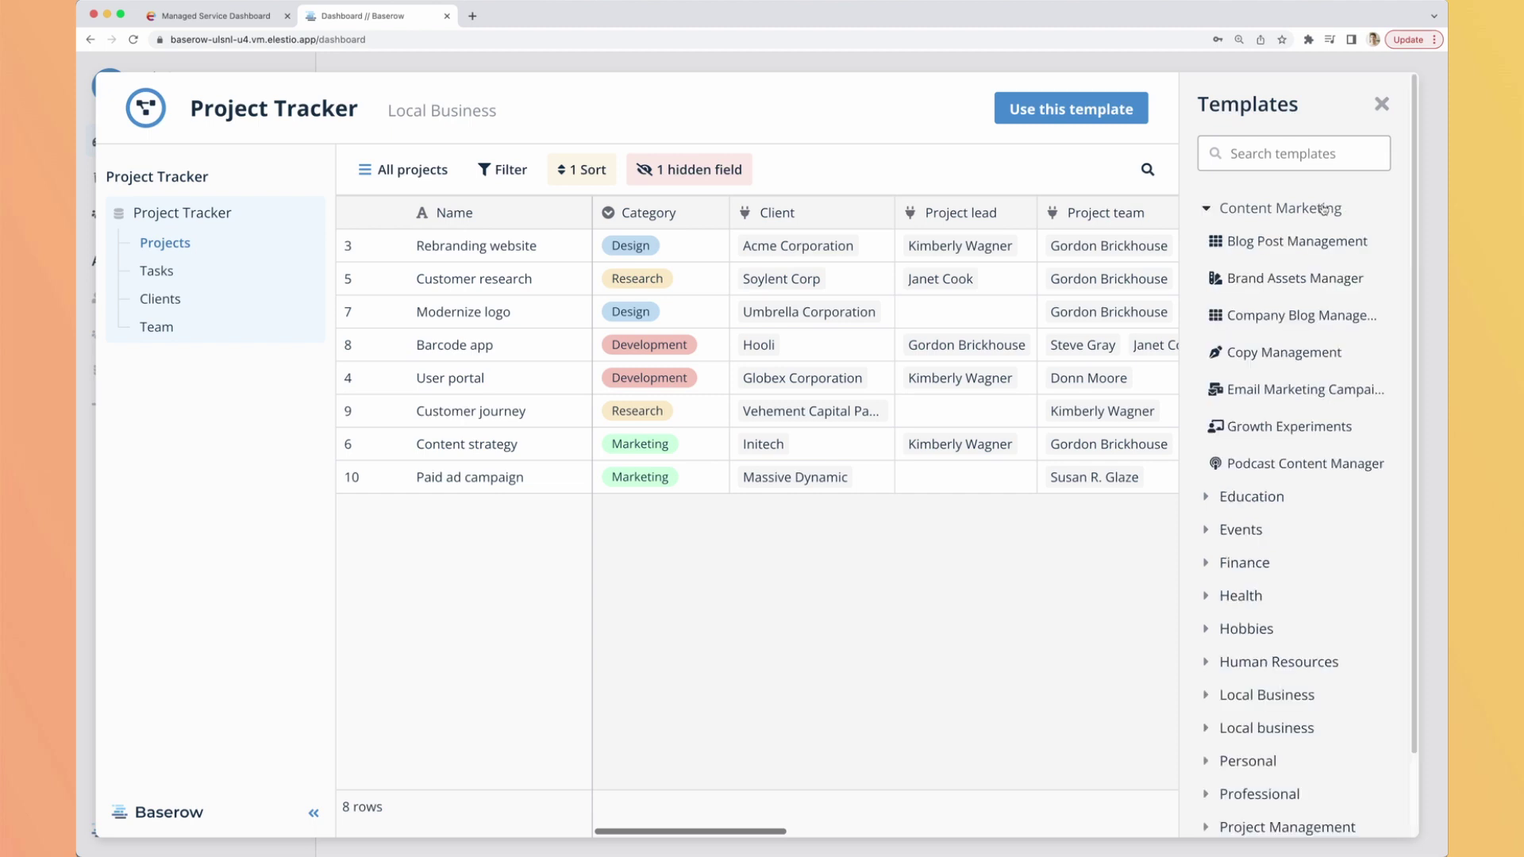
click(1267, 250)
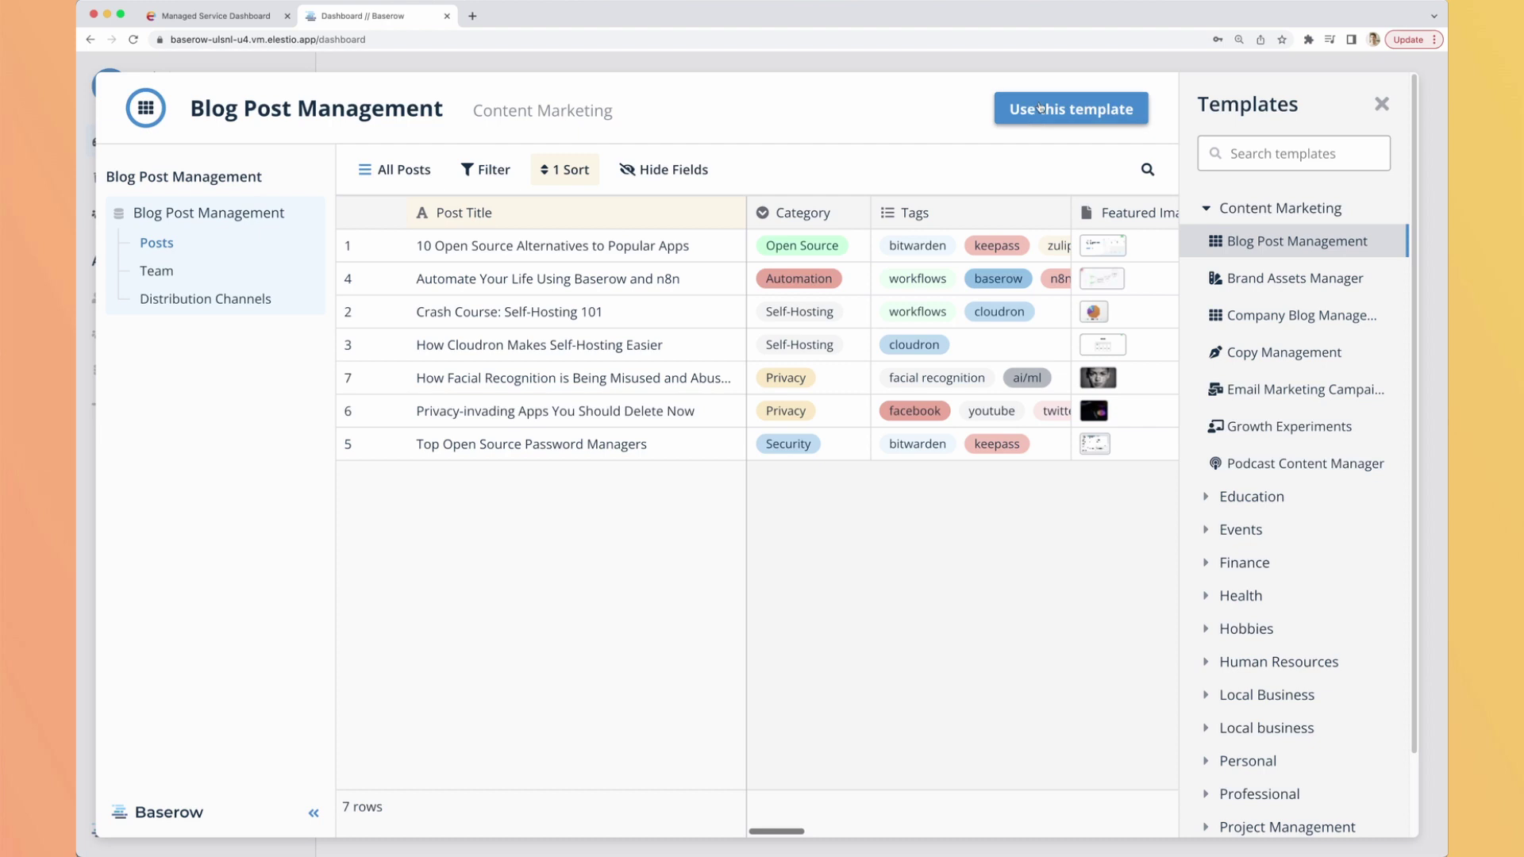
click(1040, 108)
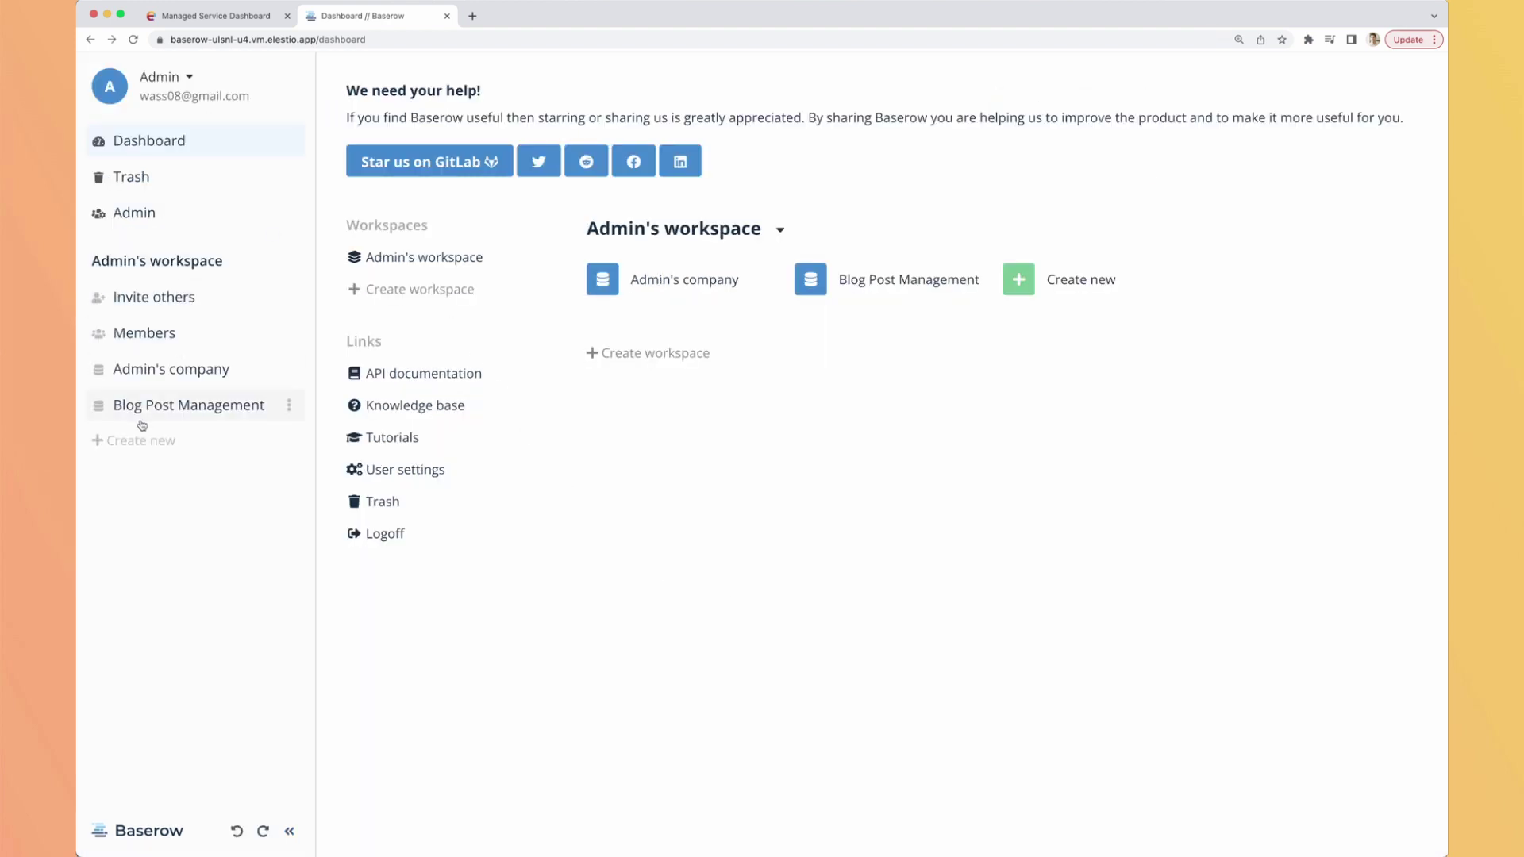
Expand Blog Post Management in the sidebar and open its Posts table.
click(158, 414)
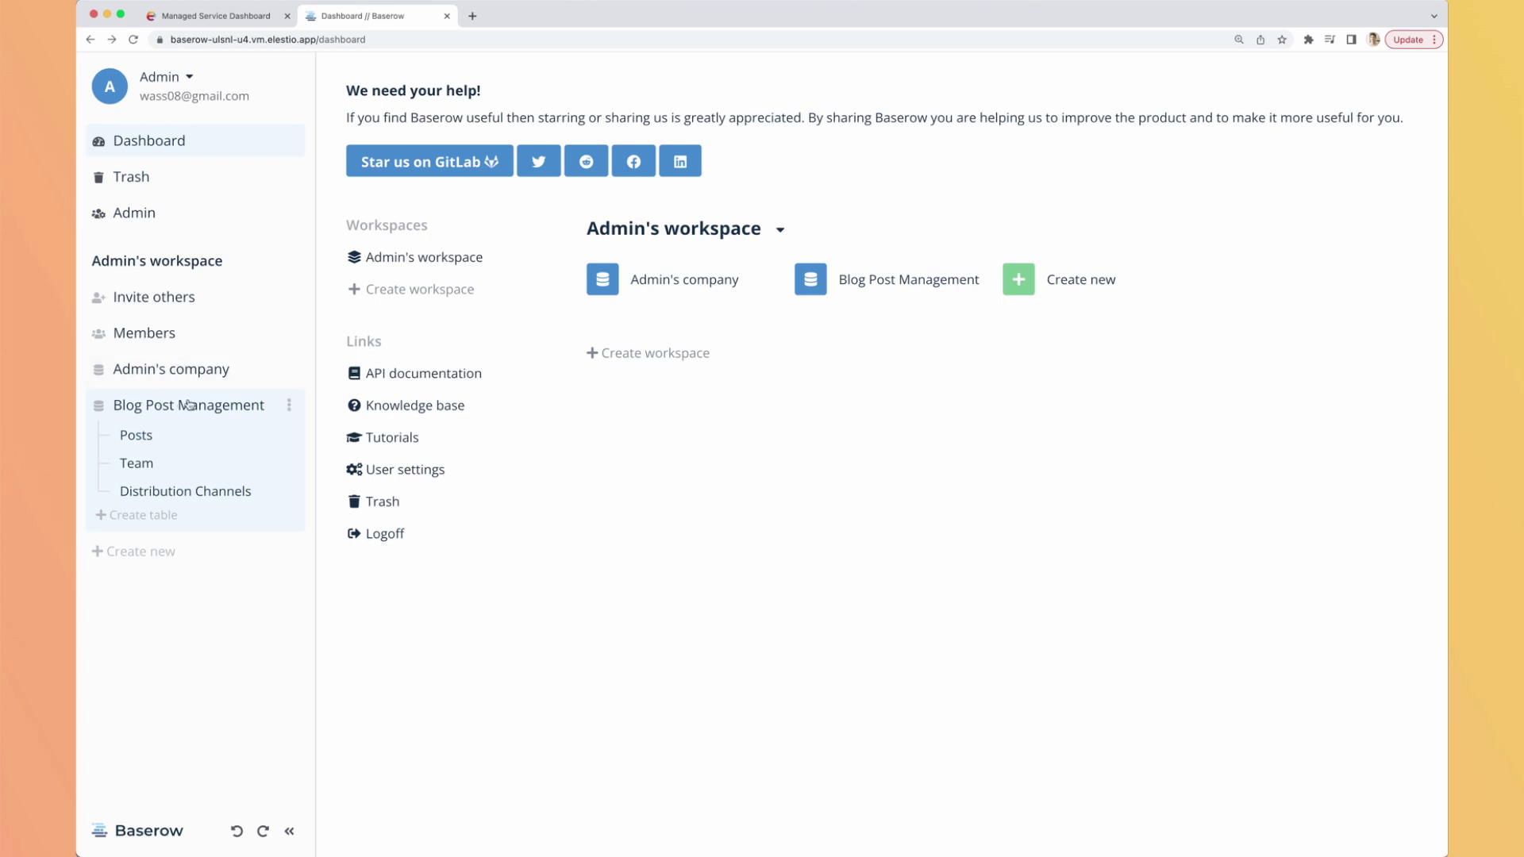
click(146, 438)
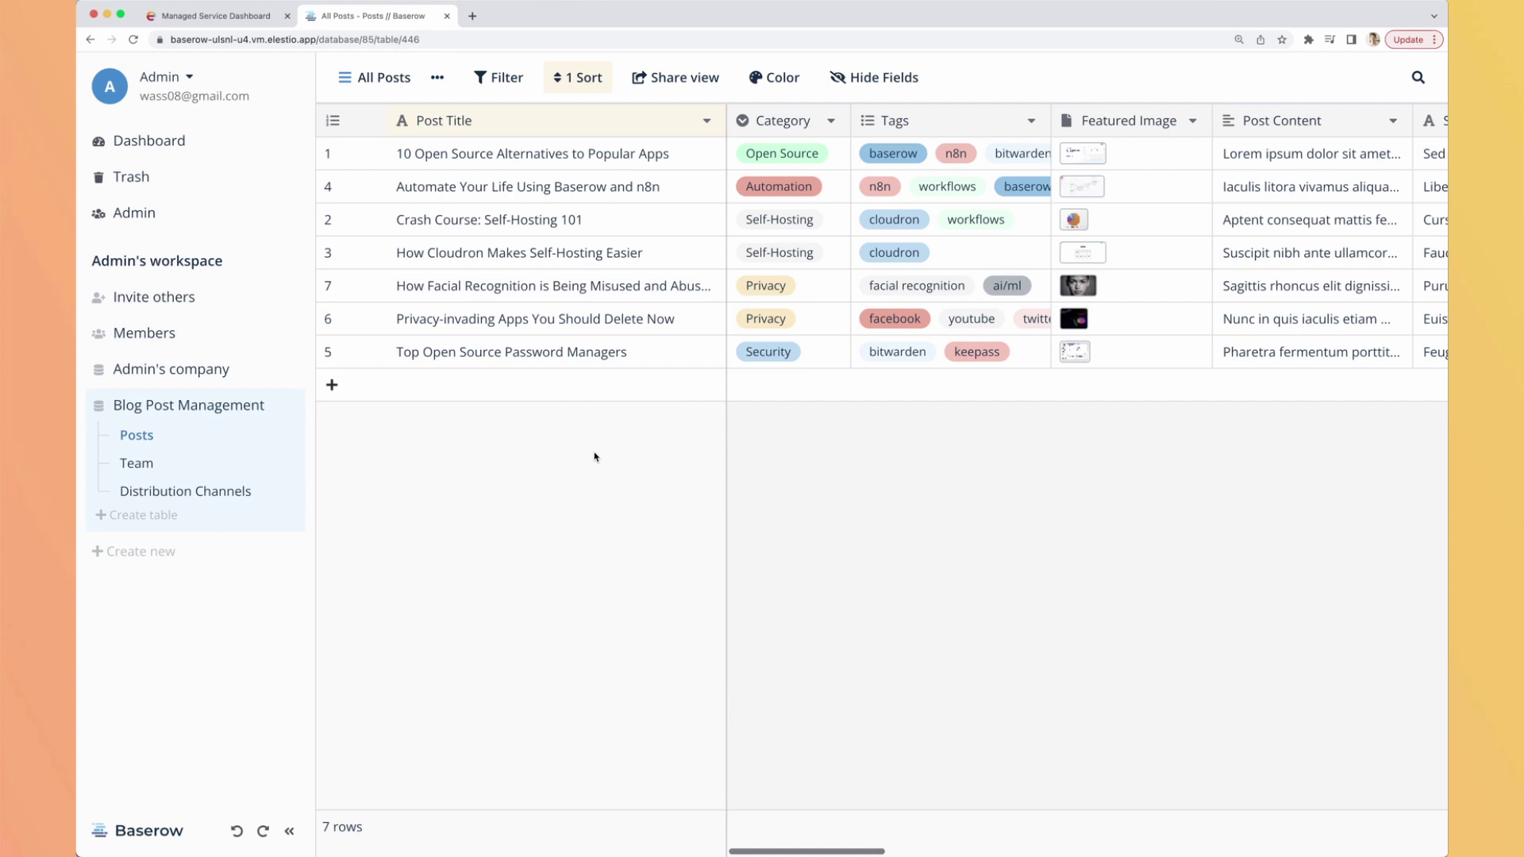
Collapse the sidebar so the Posts grid spans the full window.
scroll(843, 201, right, 15)
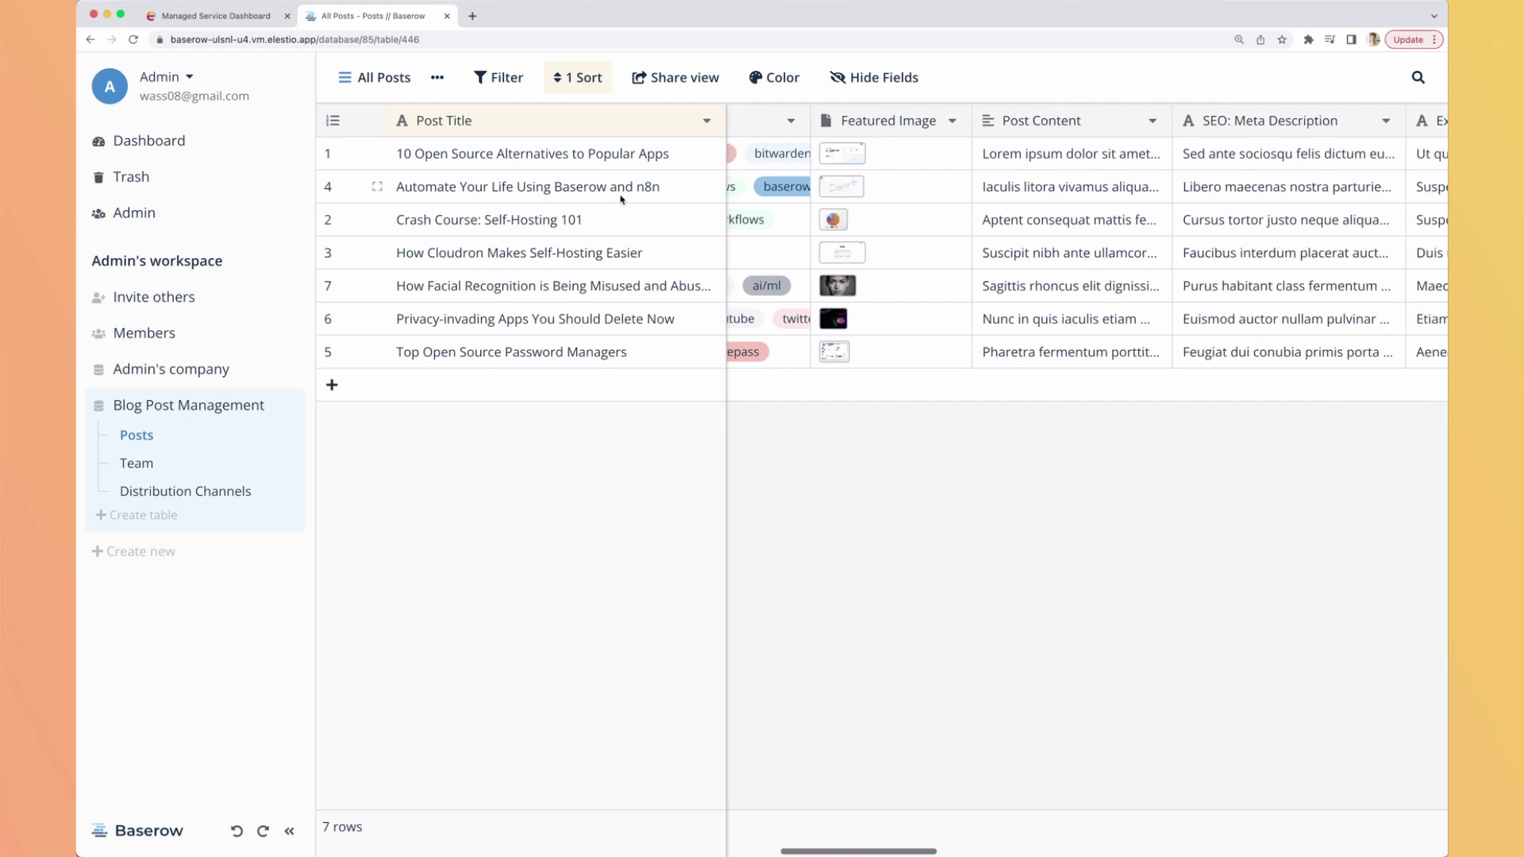
scroll(843, 200, left, 15)
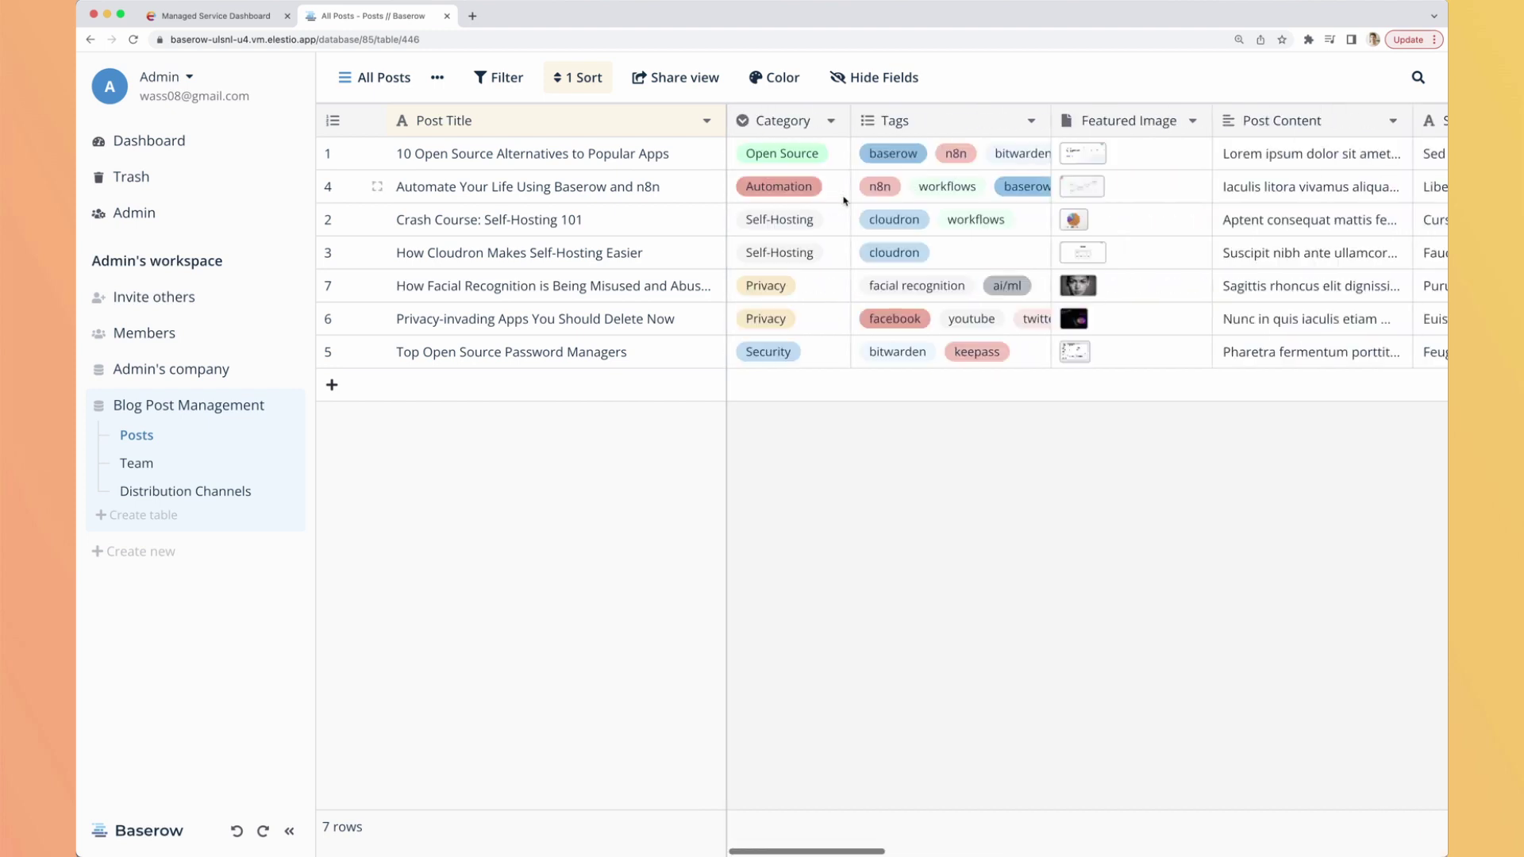
click(289, 831)
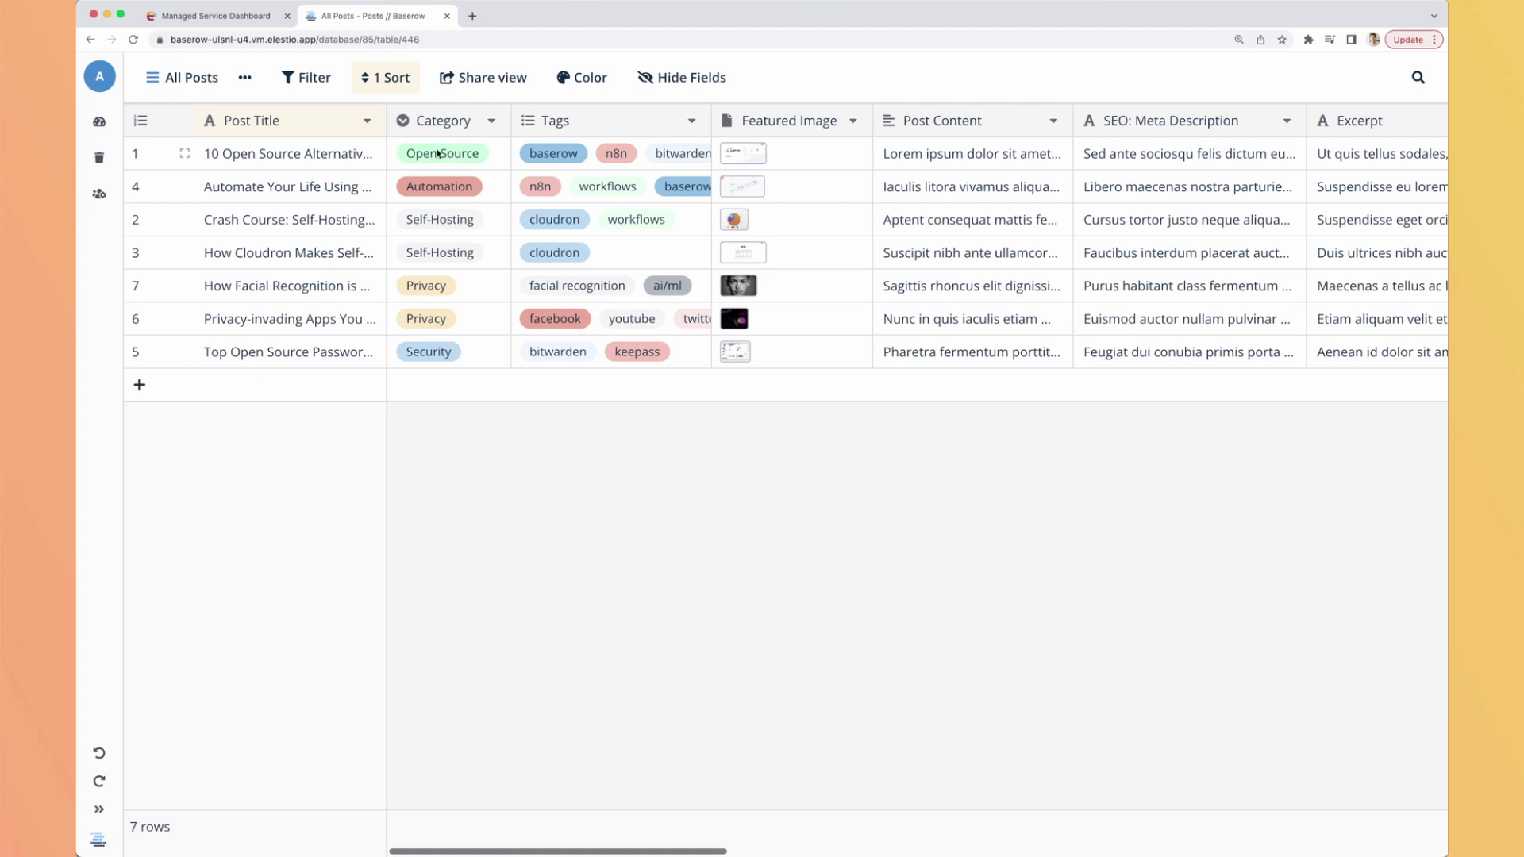
Open post 1's Category choices and close them without changing anything.
double_click(493, 154)
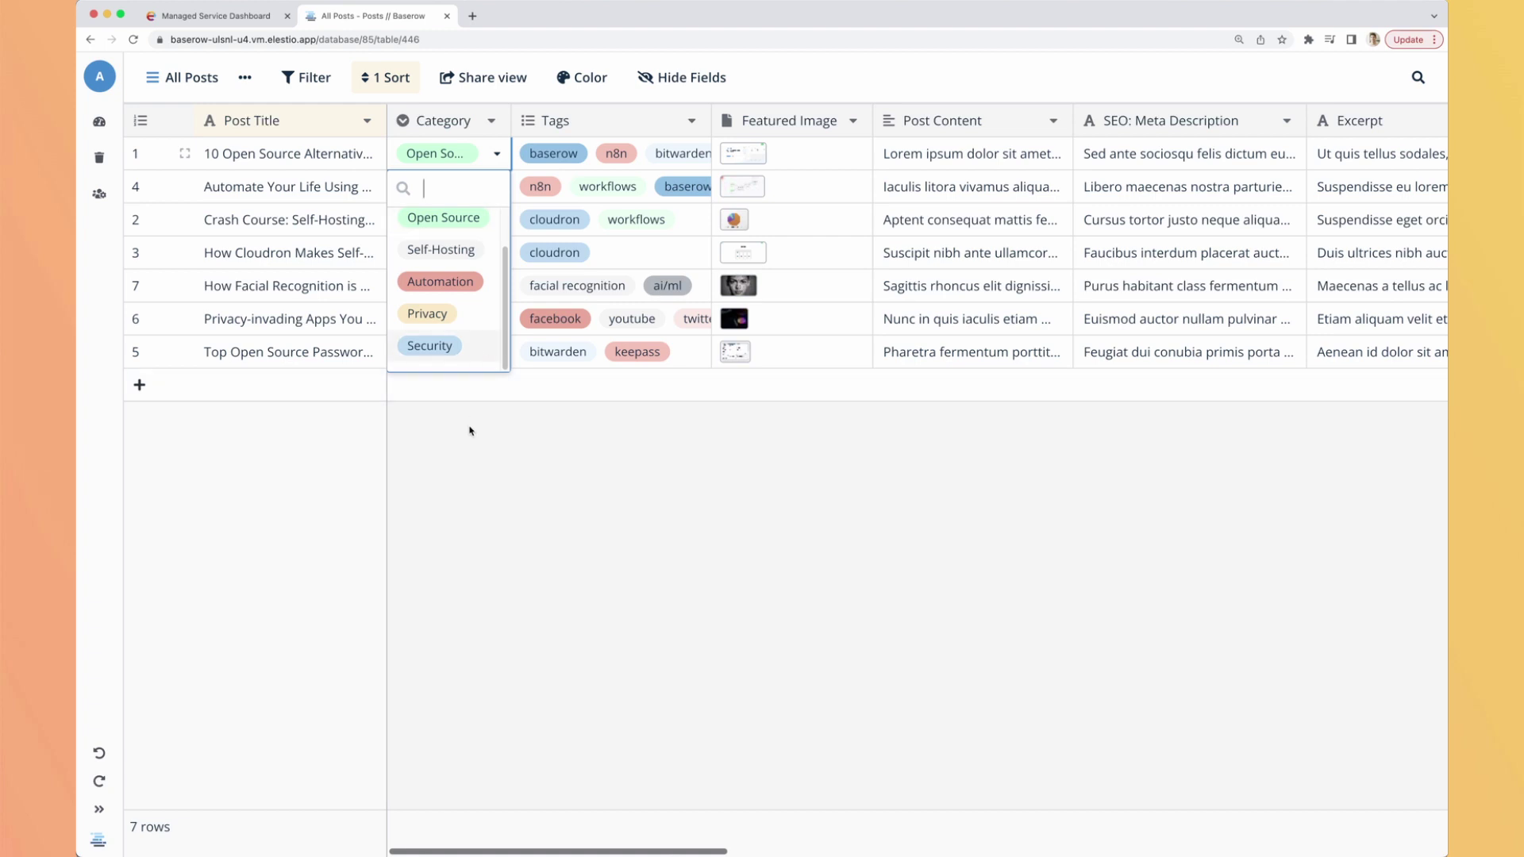
scroll(490, 321, up, 1)
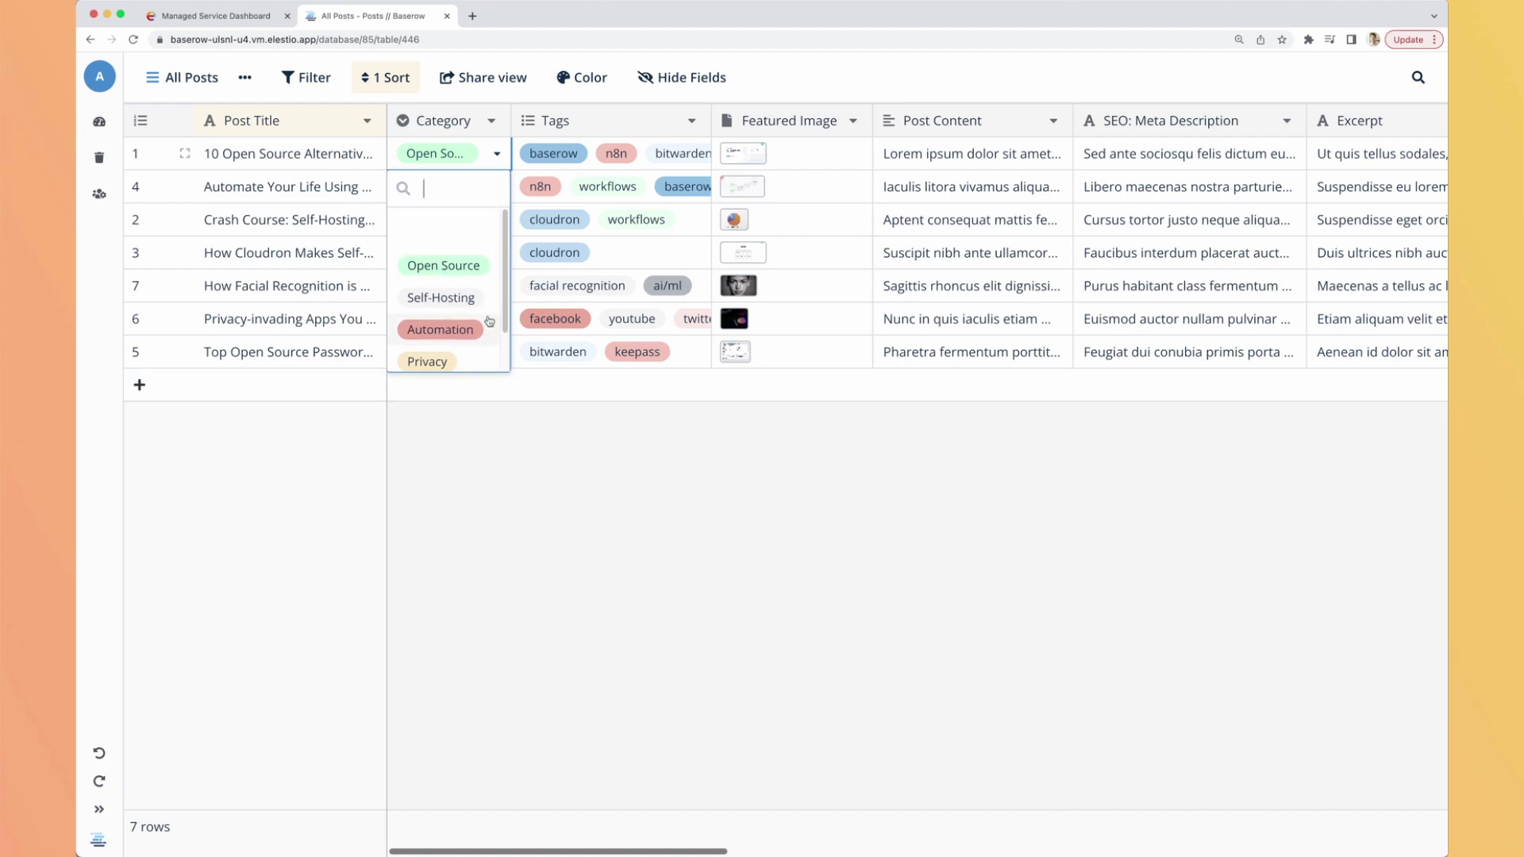
click(540, 493)
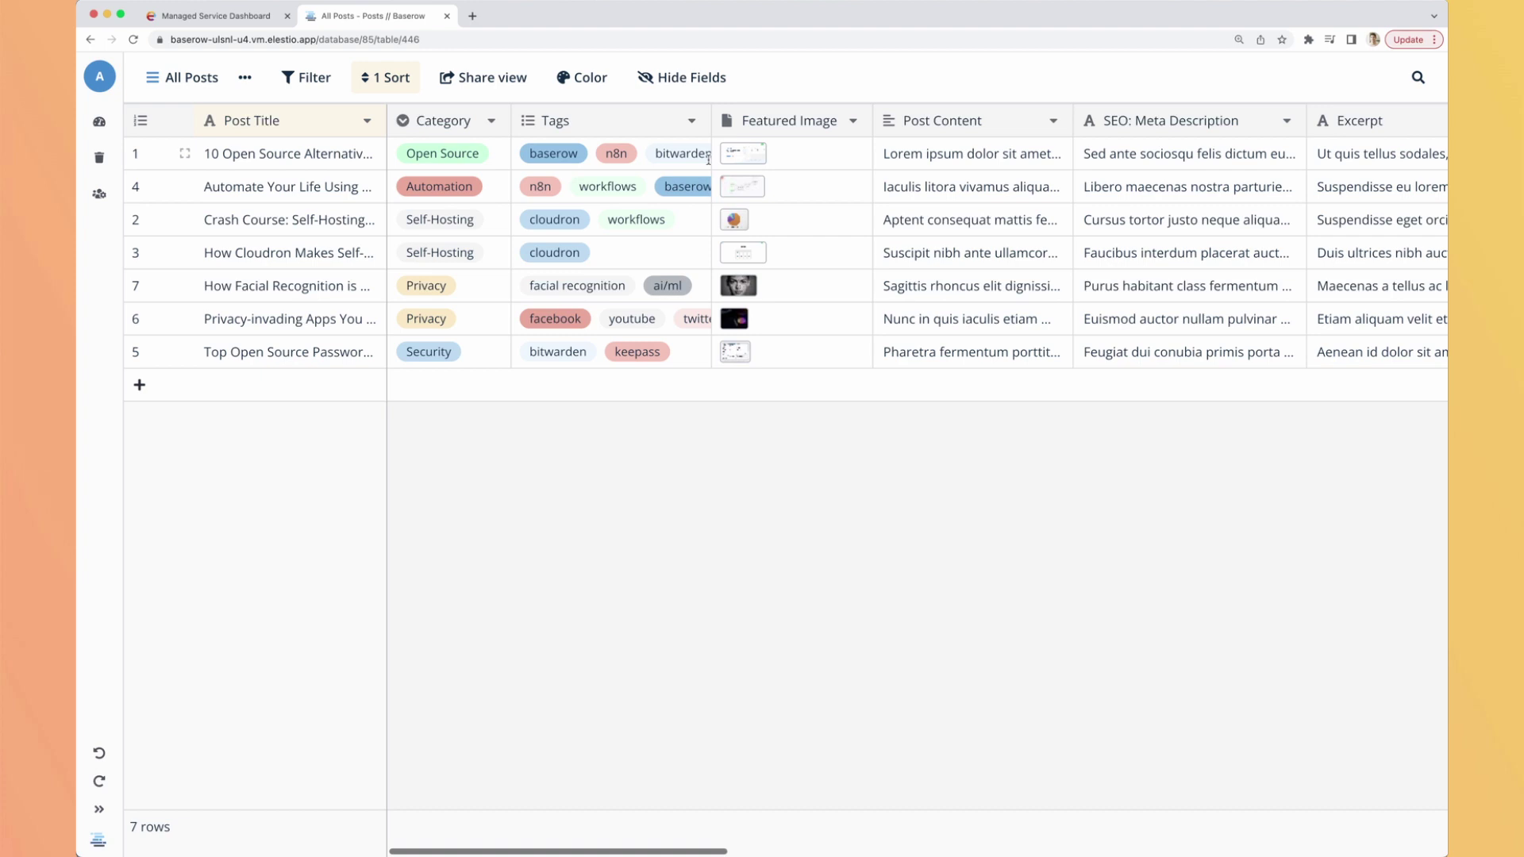
Preview post 1's baserow.png featured image full size, close it, and scroll right.
scroll(709, 160, right, 5)
scroll(707, 150, left, 3)
click(591, 158)
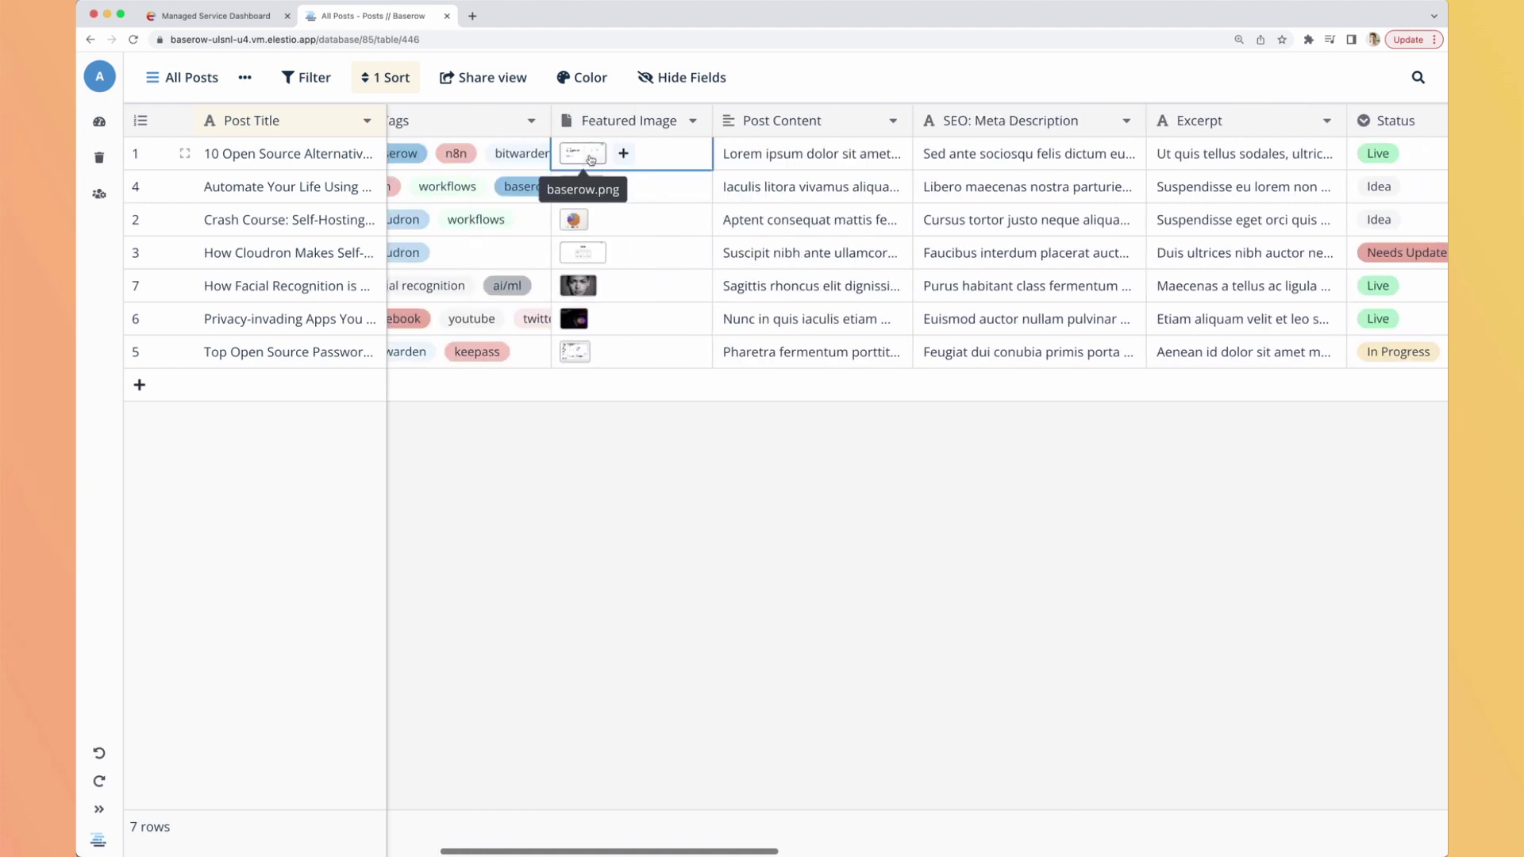
click(590, 159)
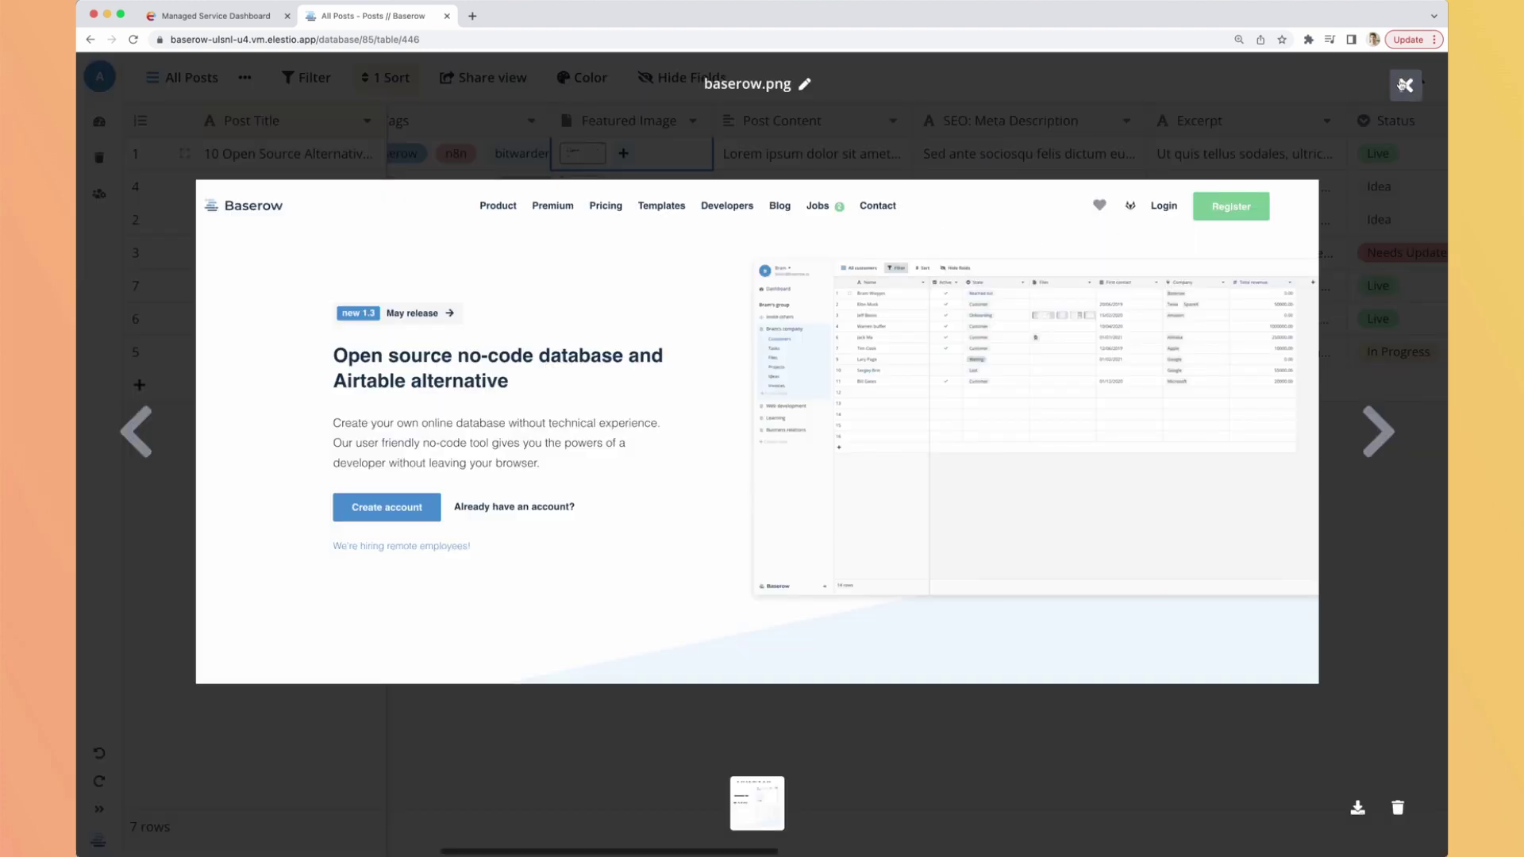
click(1404, 85)
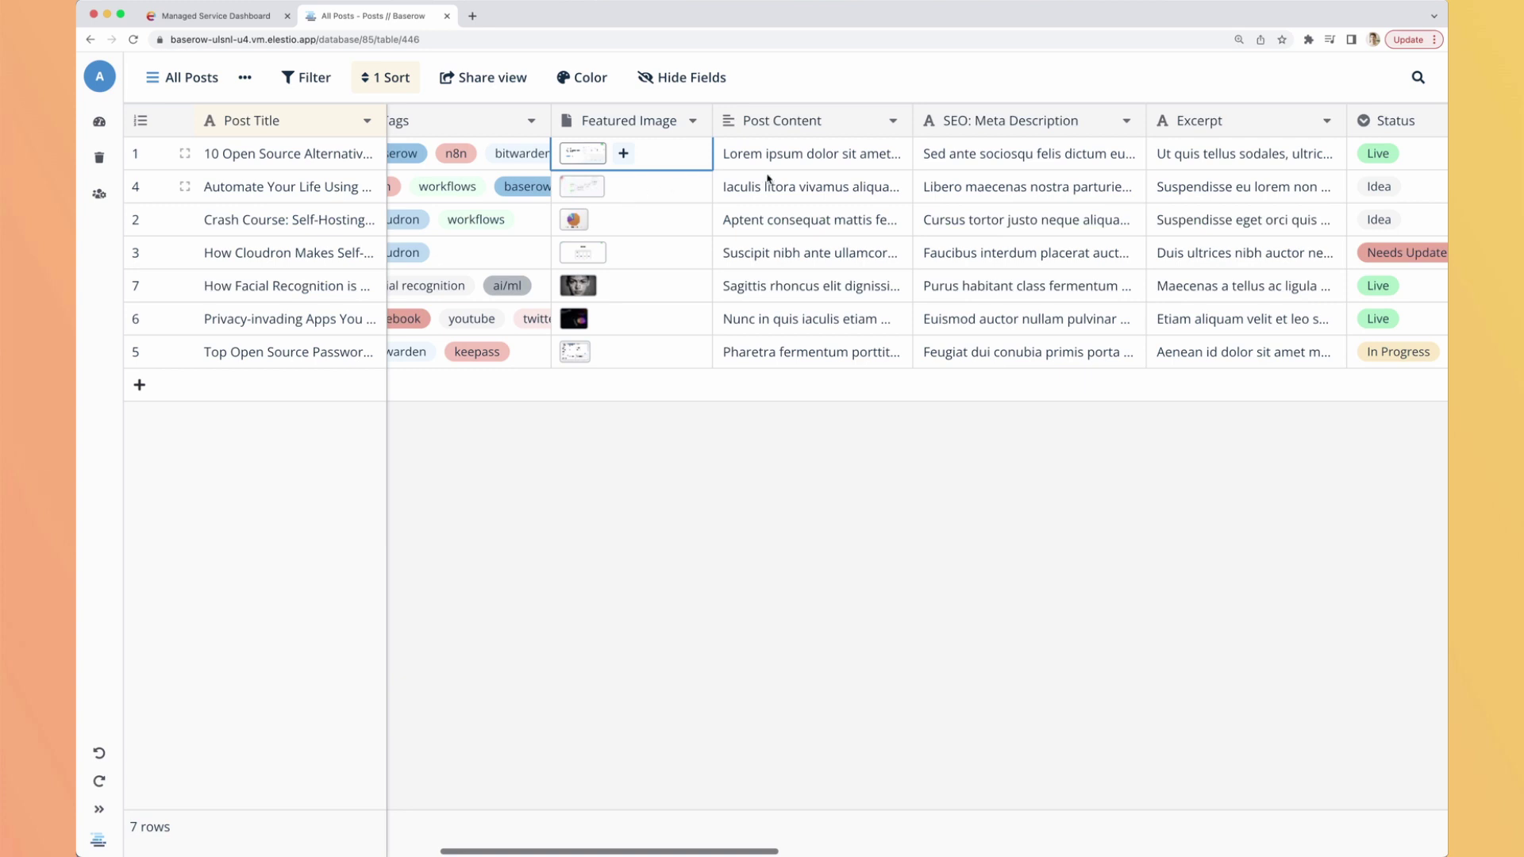
scroll(768, 179, right, 8)
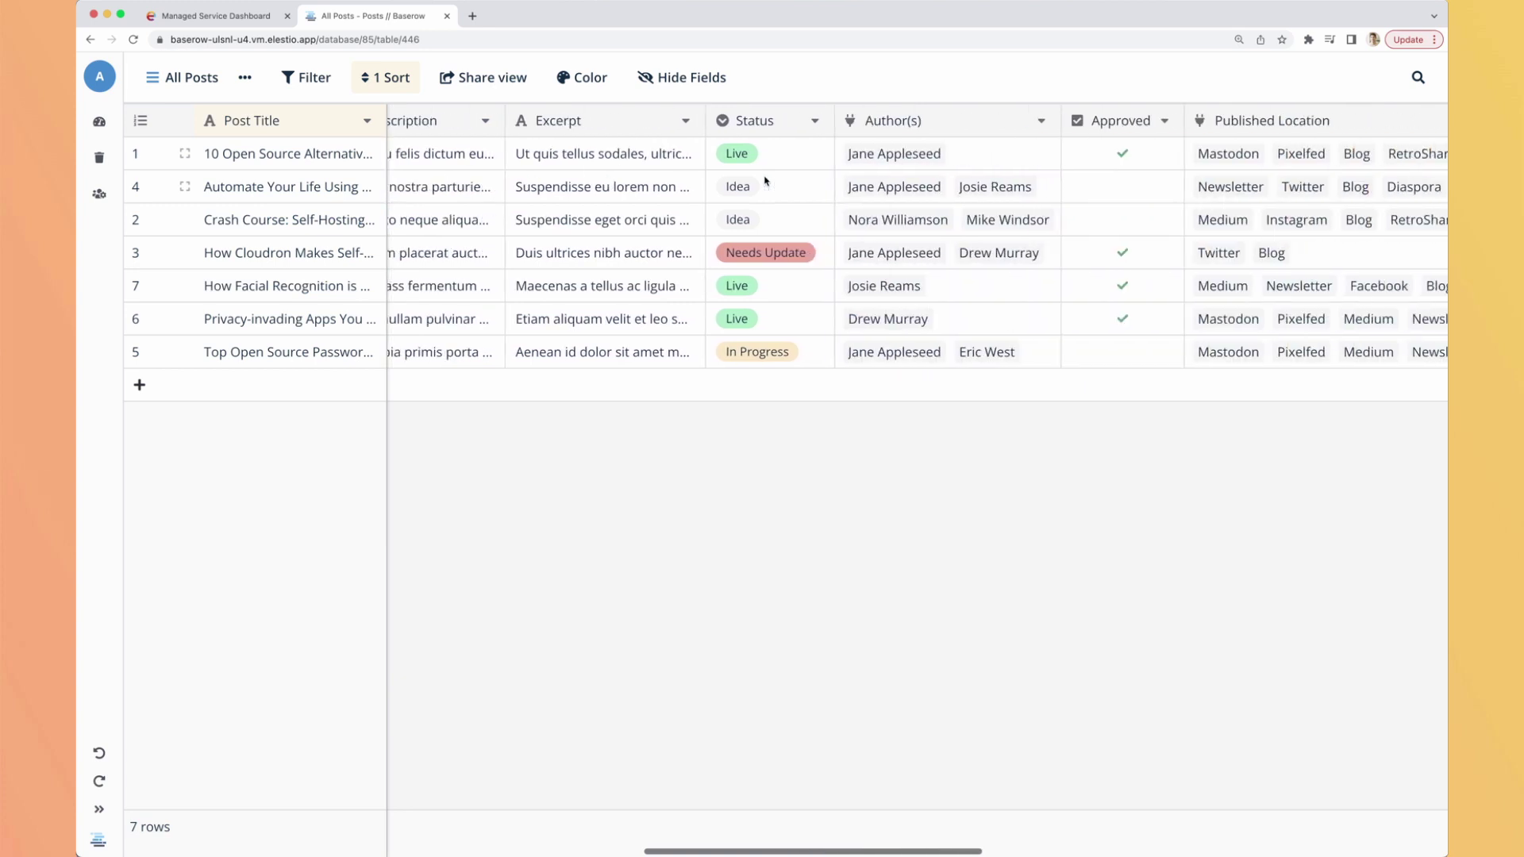
scroll(764, 180, right, 4)
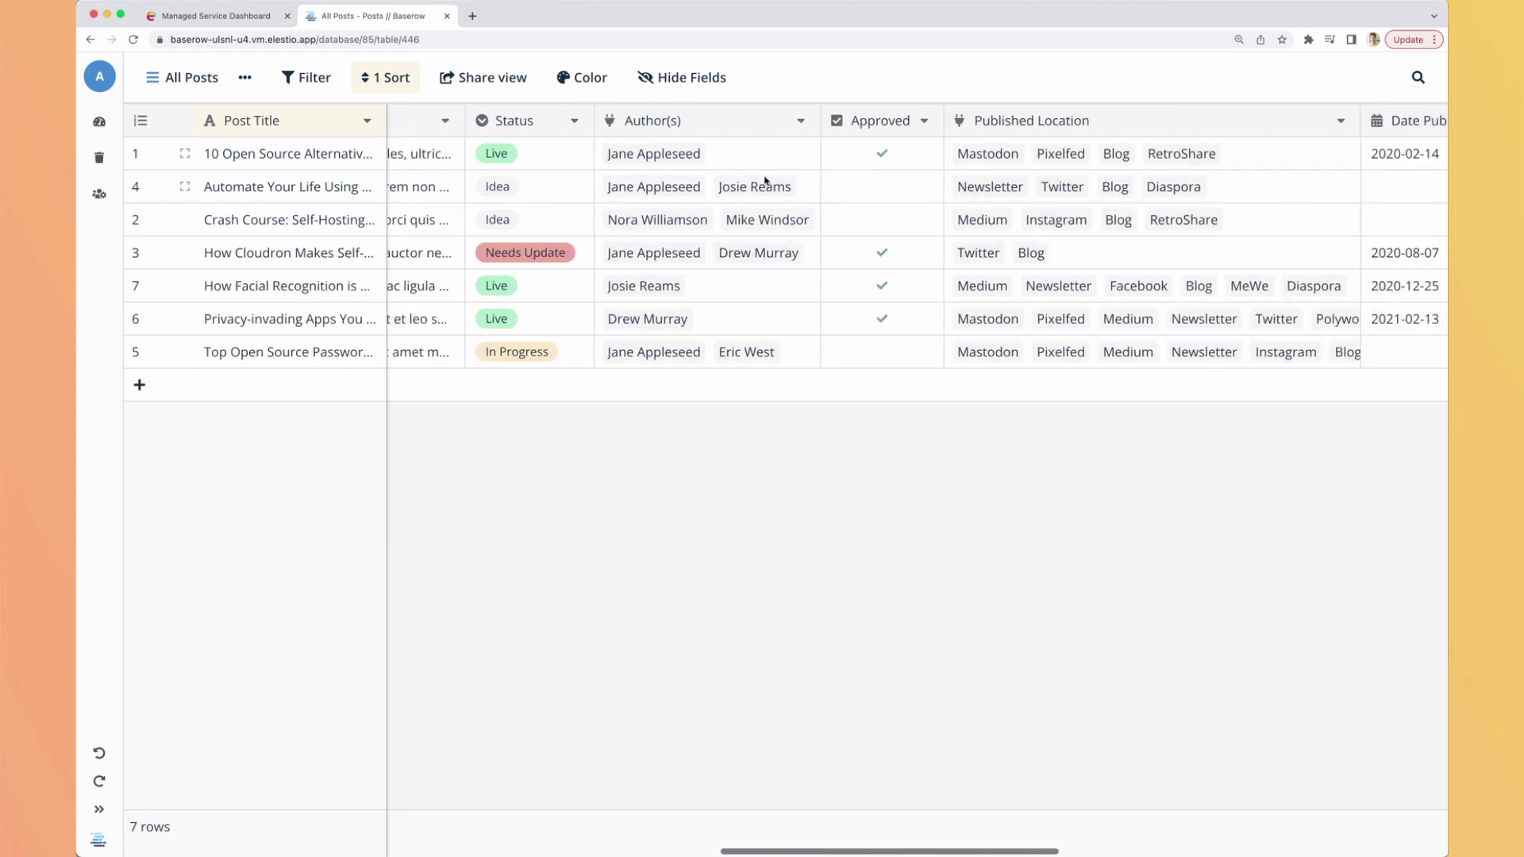
Add the Content Marketer as an additional author of post 1.
click(645, 153)
click(659, 153)
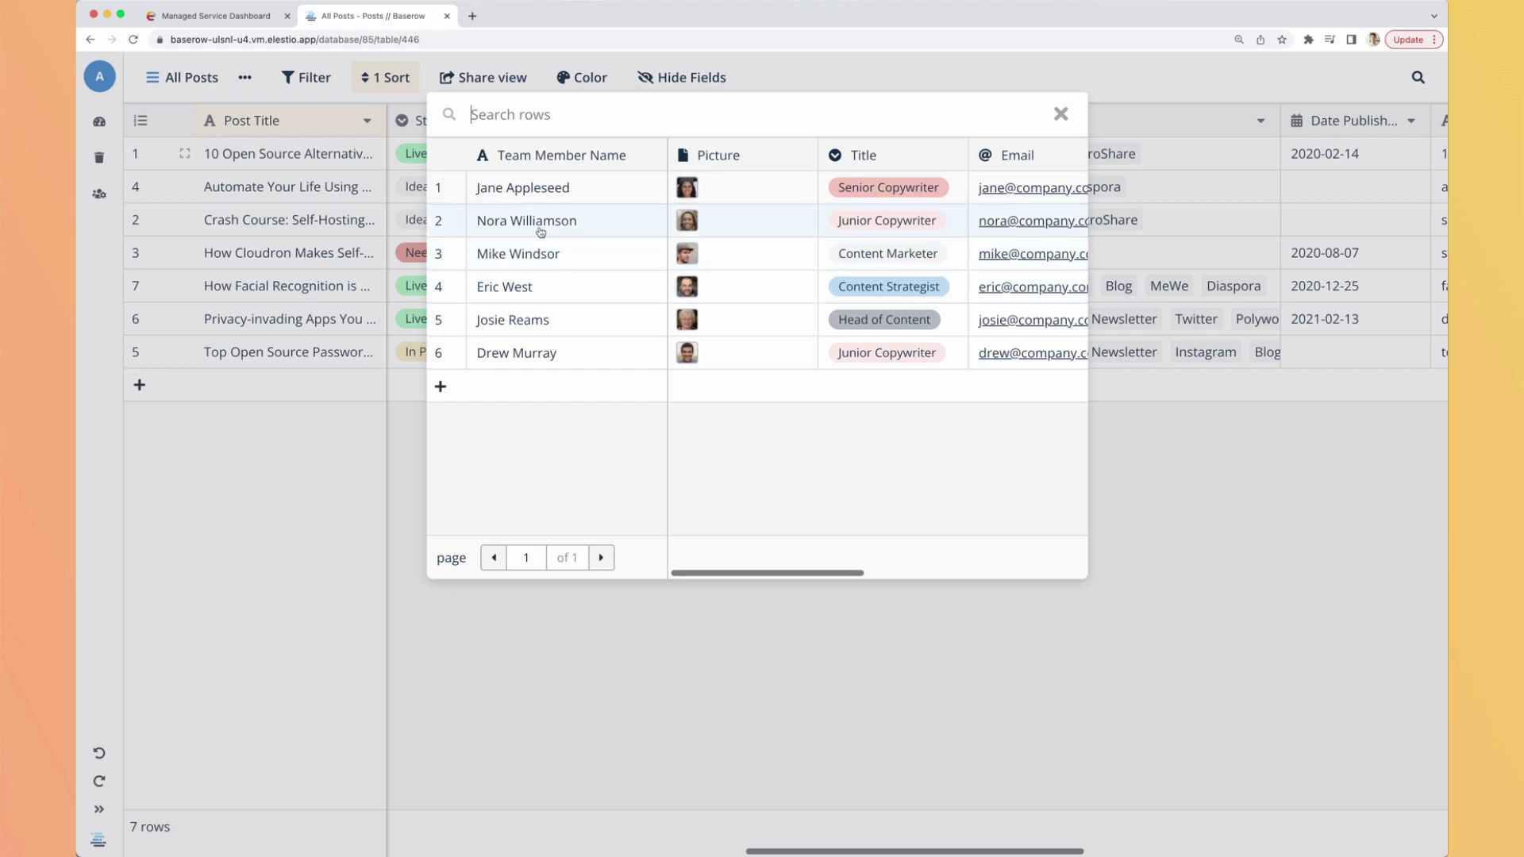
scroll(872, 260, right, 5)
scroll(884, 259, left, 5)
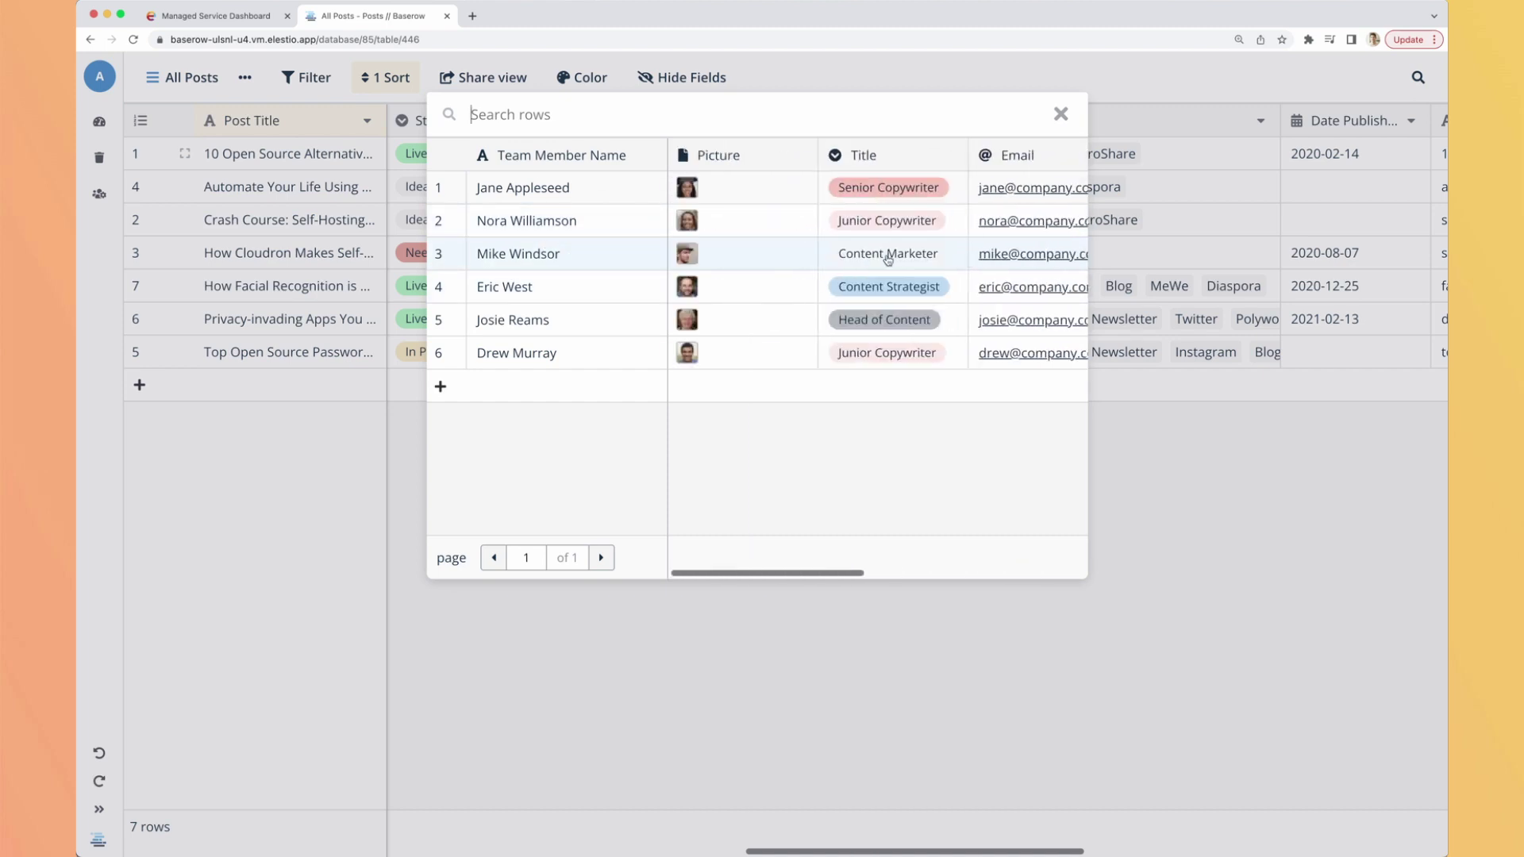
click(507, 264)
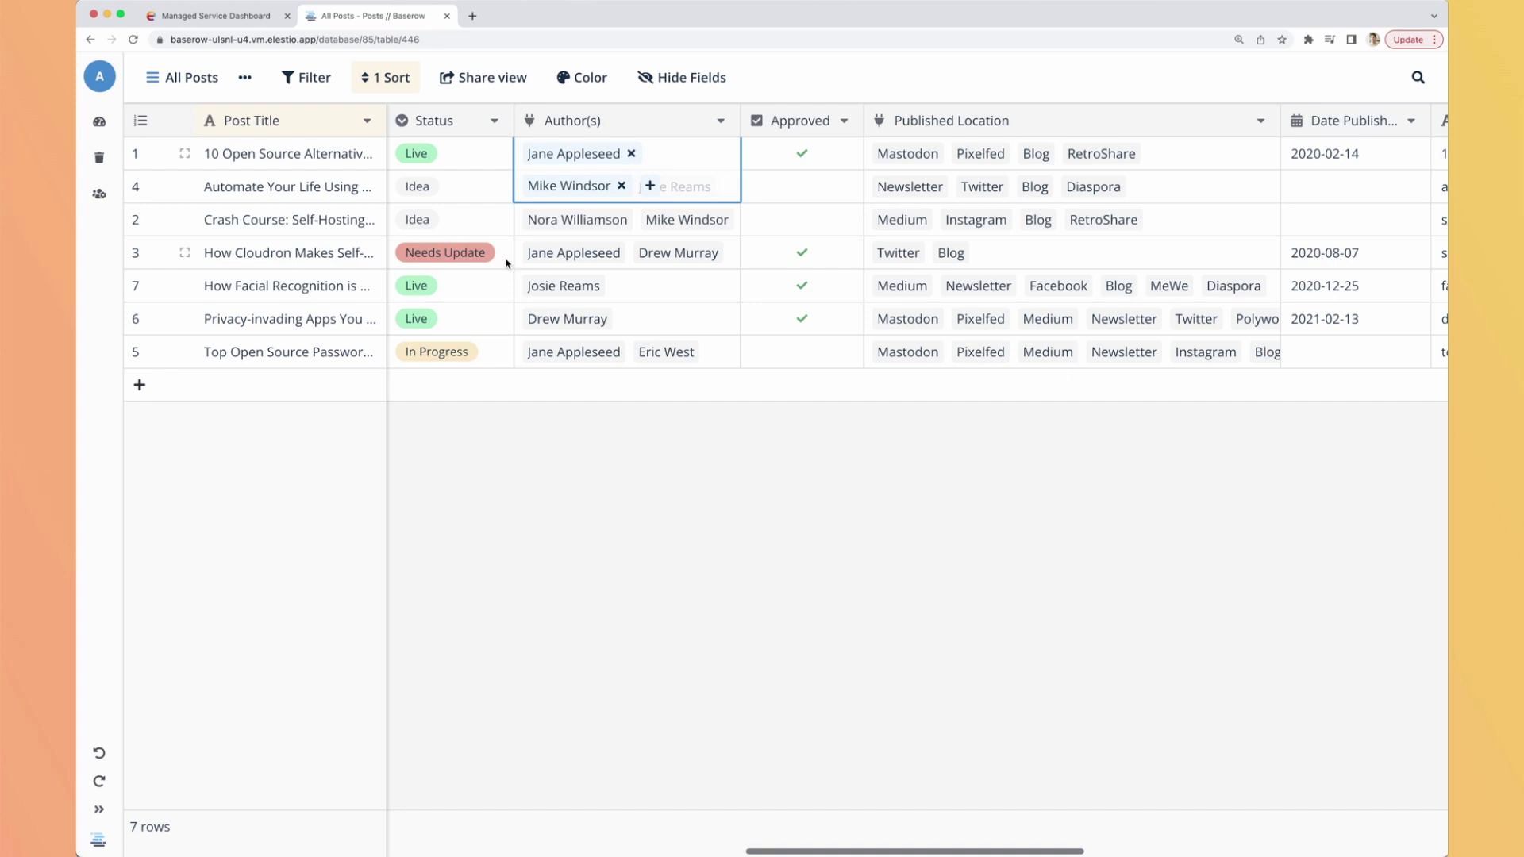
click(832, 188)
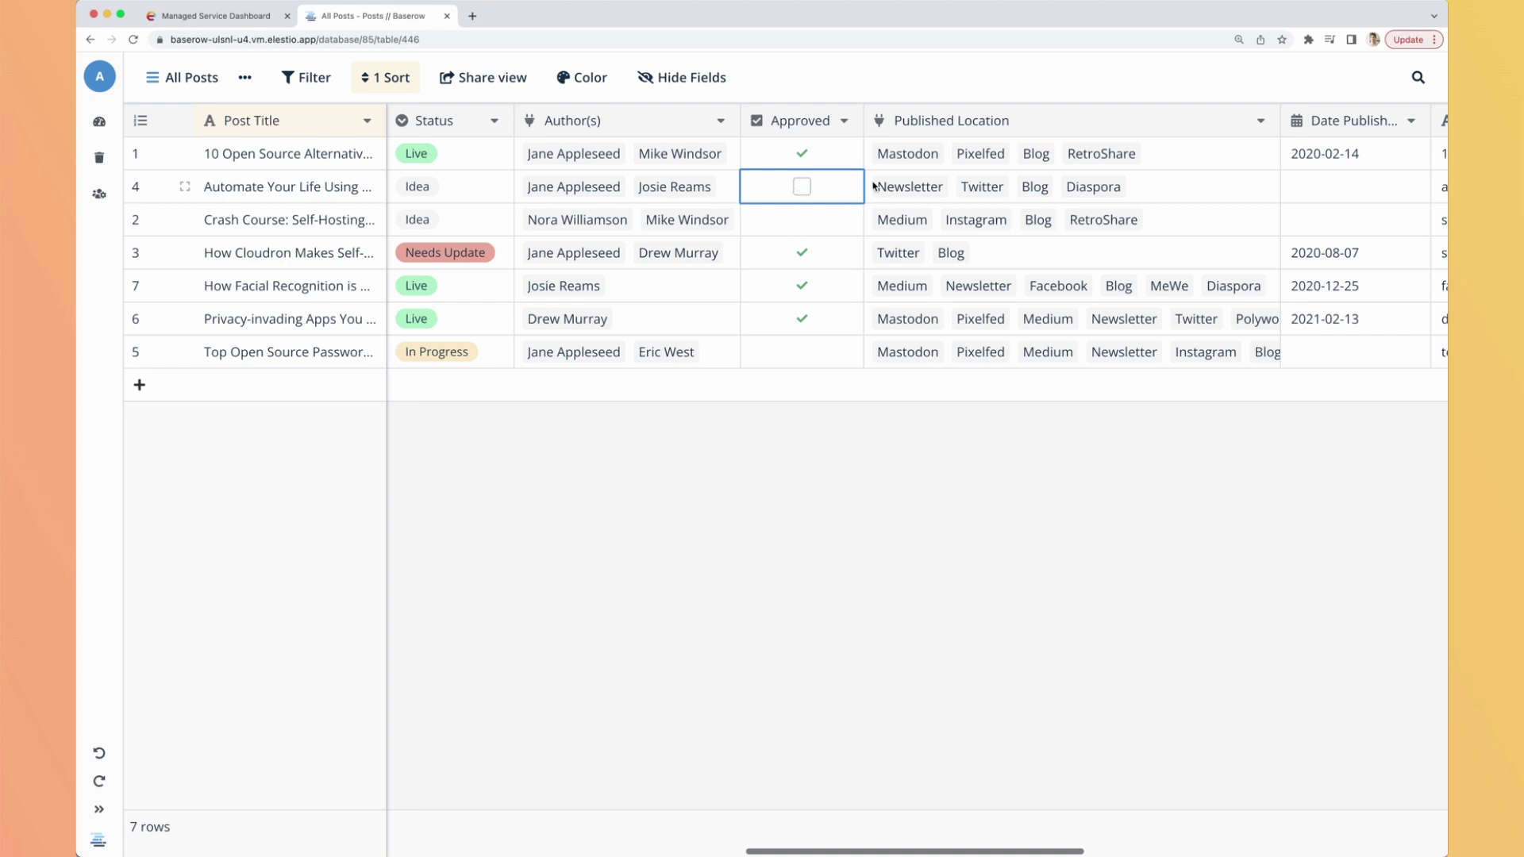
Scroll through the remaining columns and inspect the Last Updated cells of posts 1 and 4.
scroll(871, 193, right, 5)
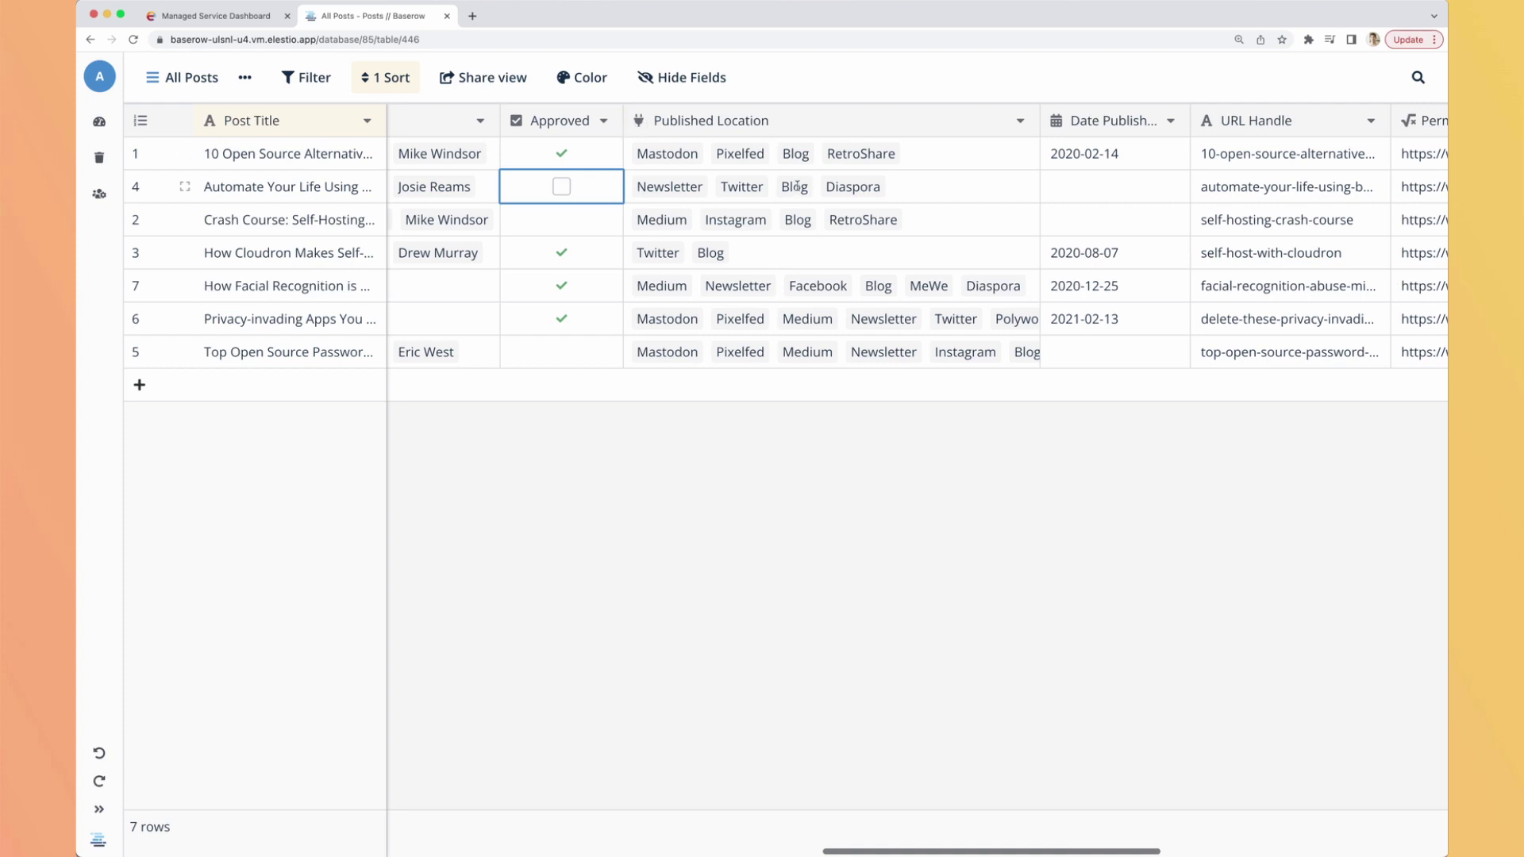
scroll(870, 203, right, 2)
scroll(834, 213, right, 15)
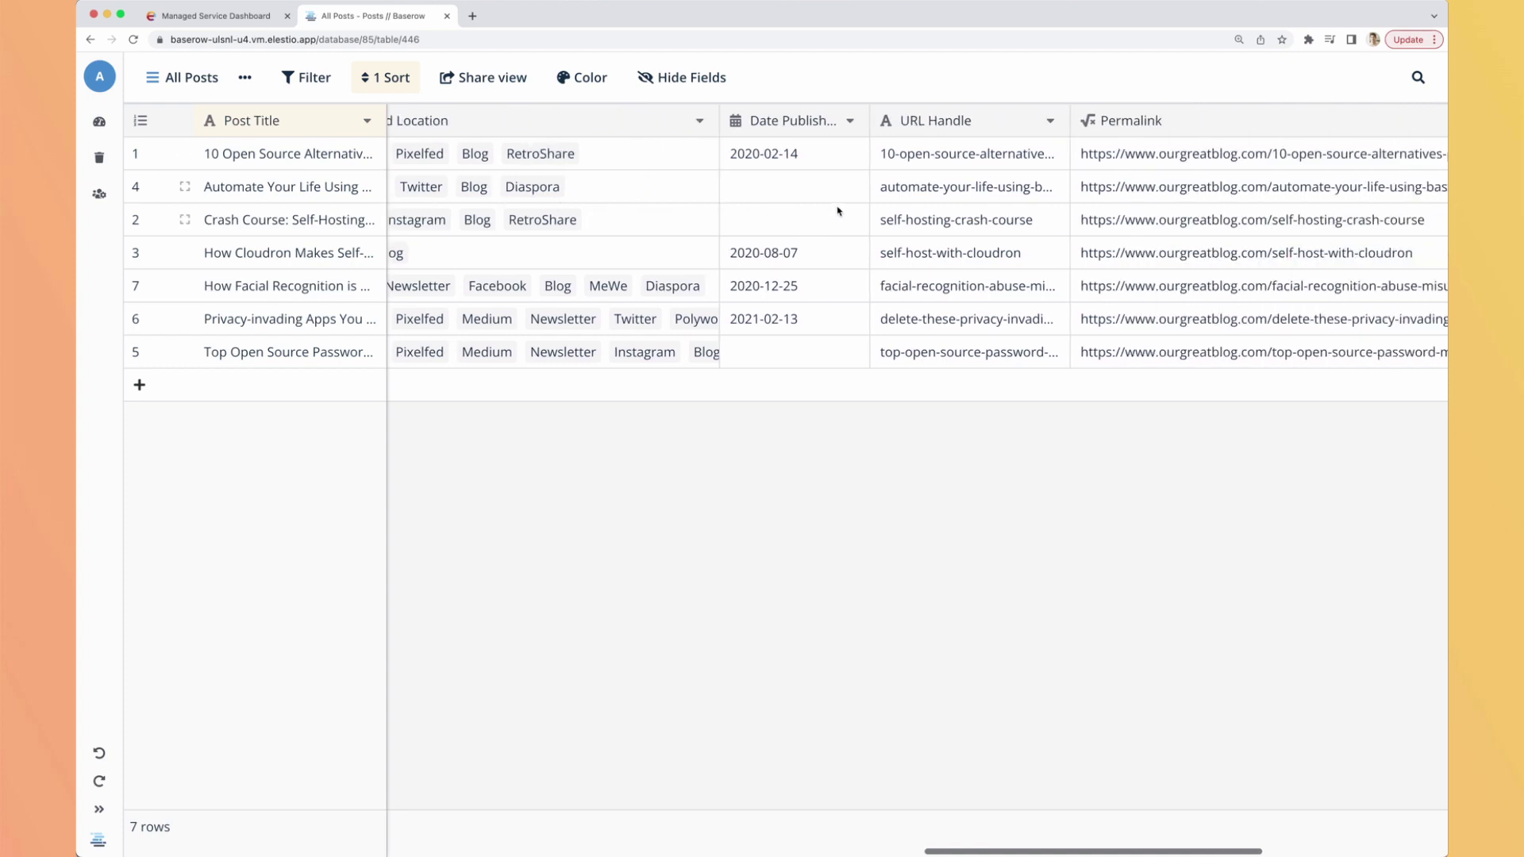
scroll(828, 214, right, 2)
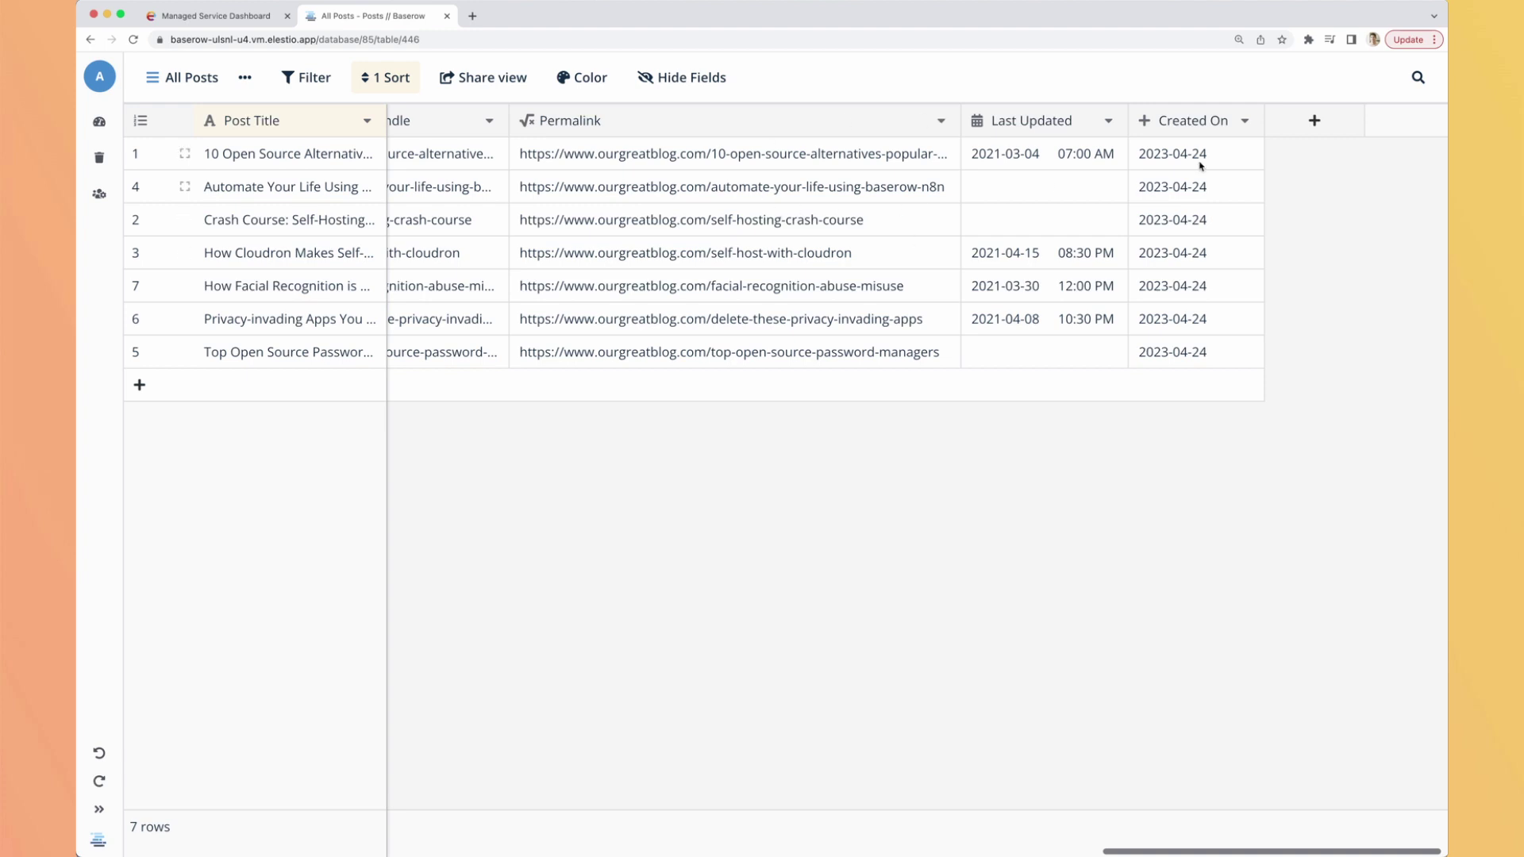
click(1064, 168)
click(1060, 182)
click(1026, 156)
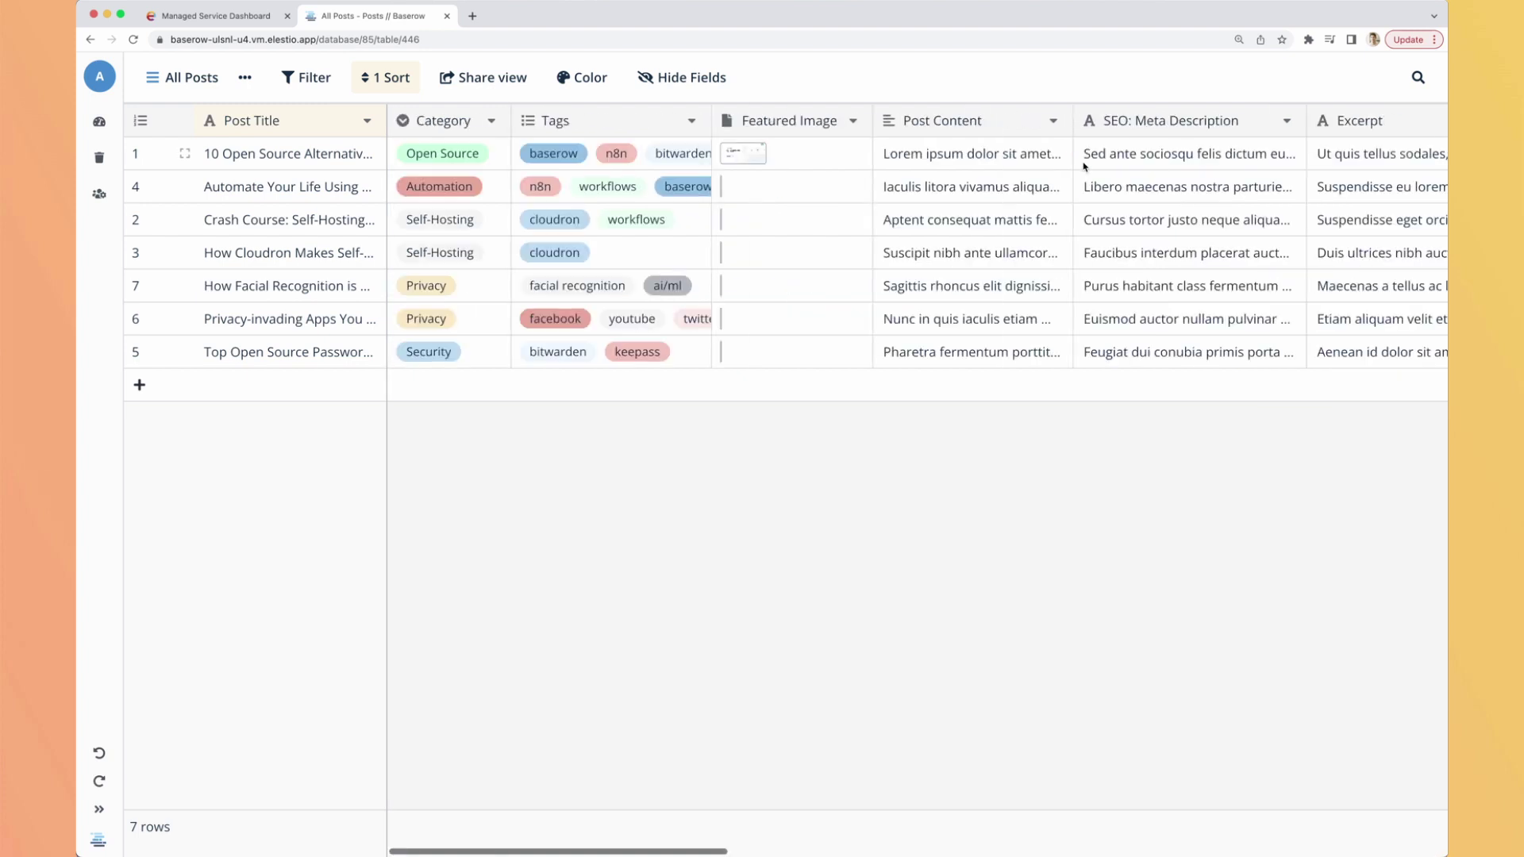
scroll(1085, 161, left, 15)
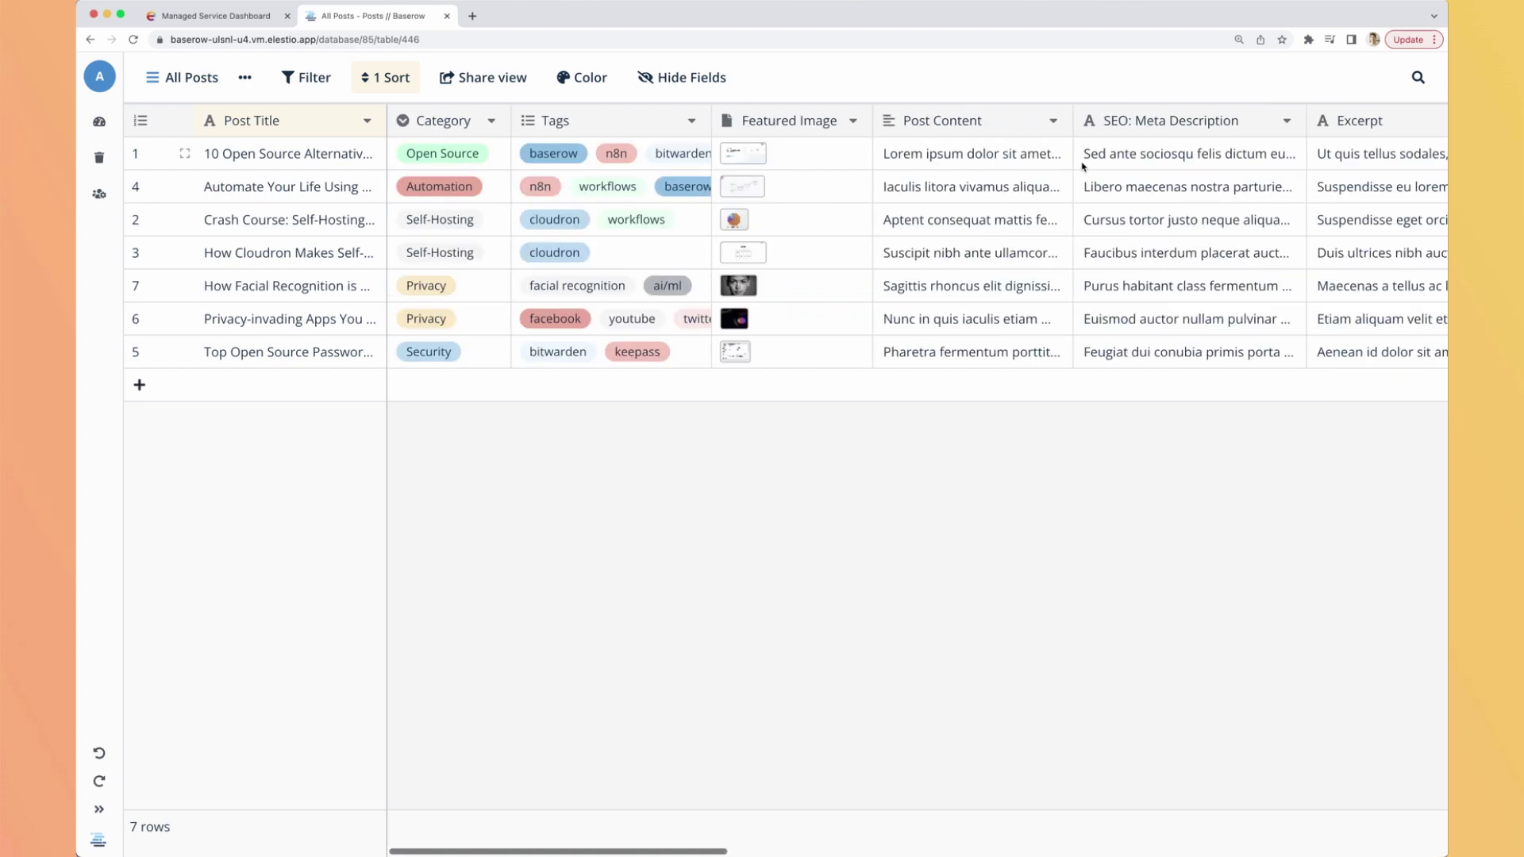
click(184, 154)
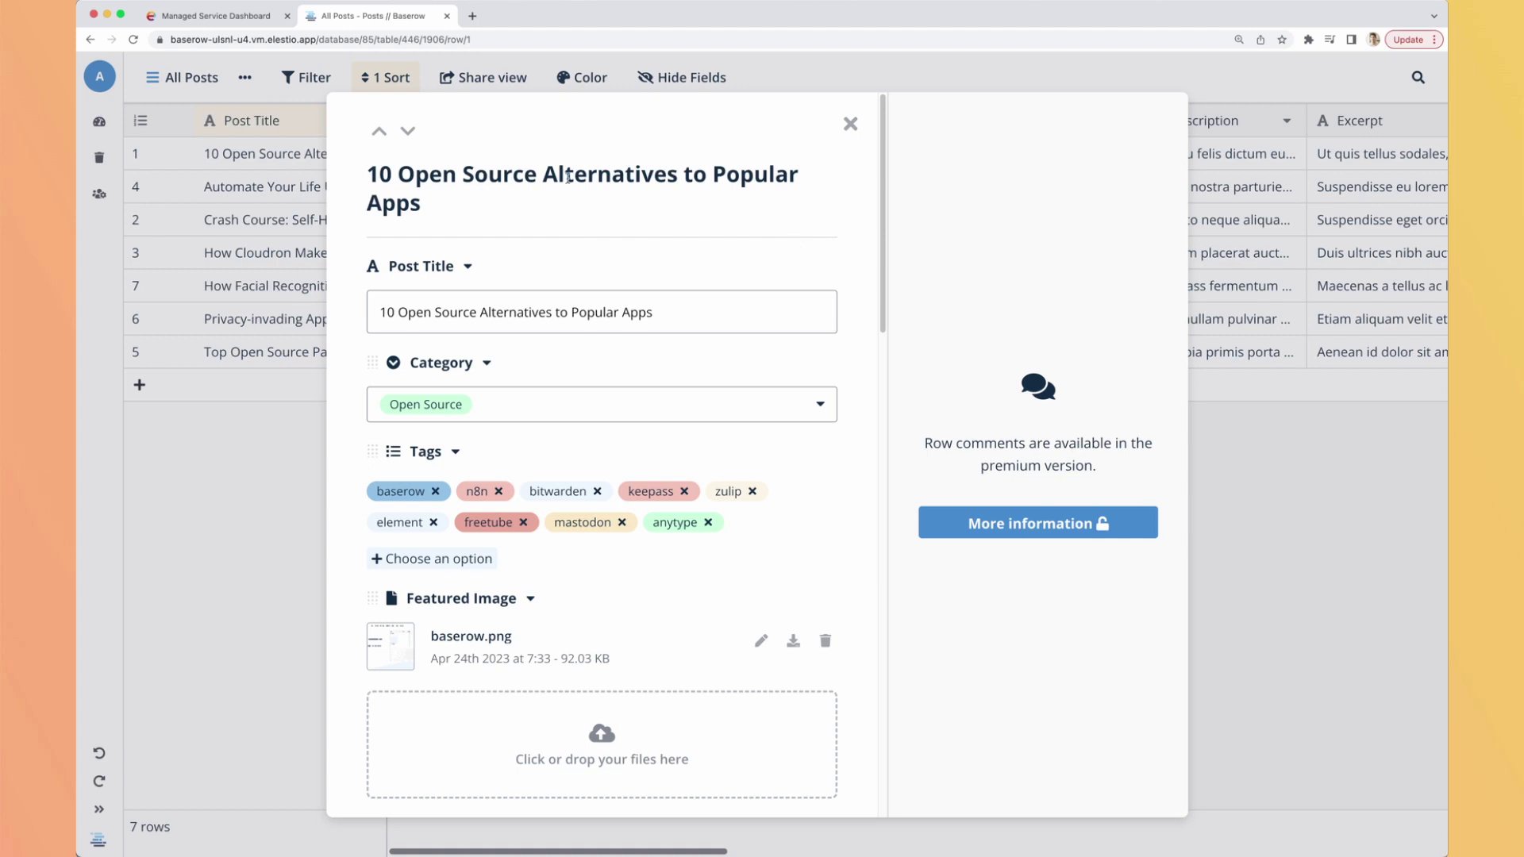
drag(381, 311, 652, 311)
click(688, 313)
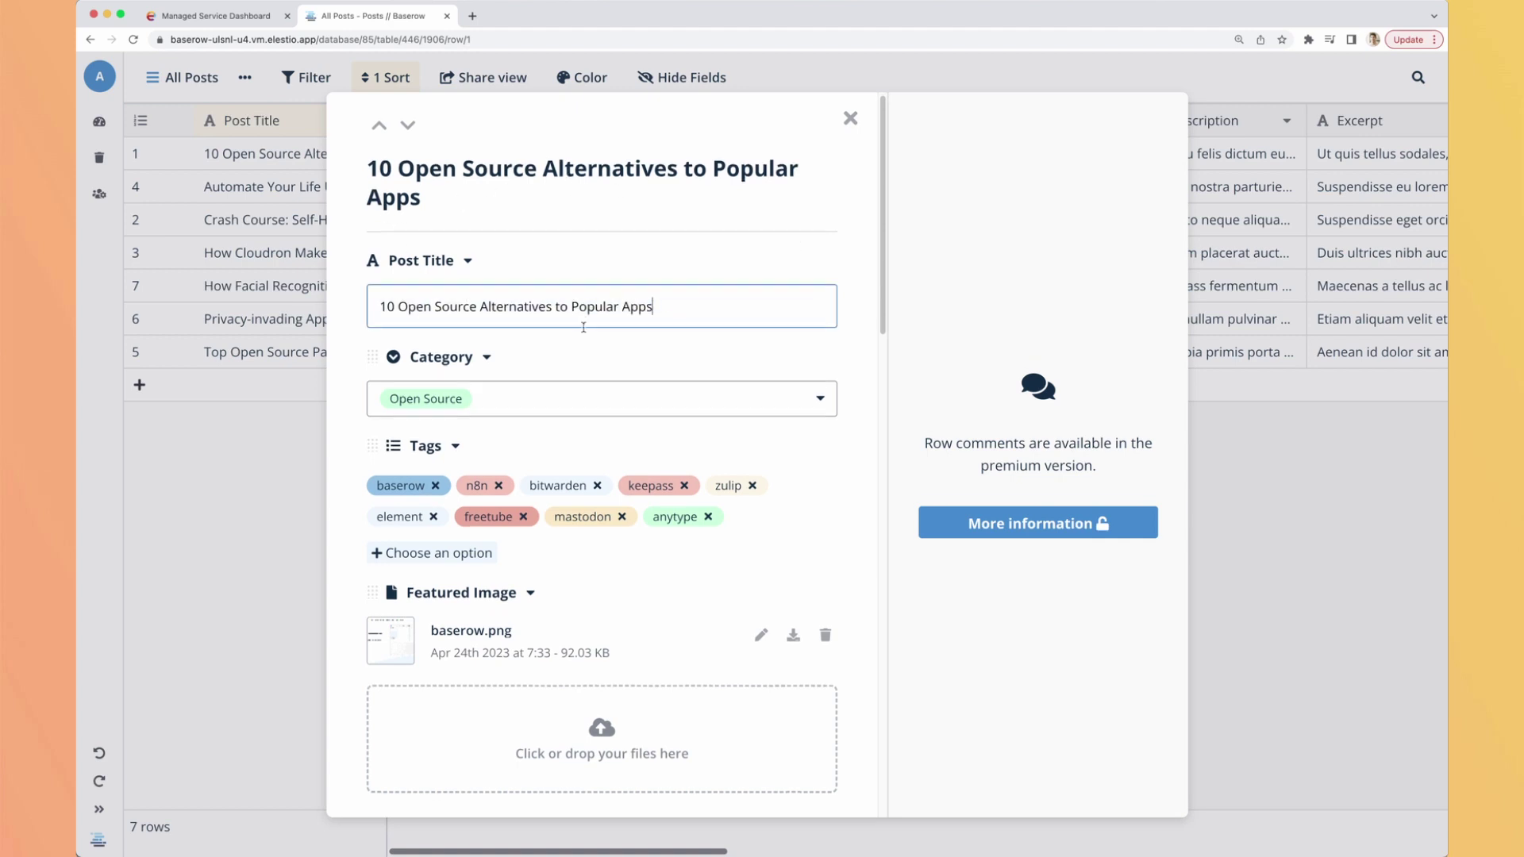
scroll(635, 342, down, 1)
click(607, 333)
scroll(598, 456, down, 1)
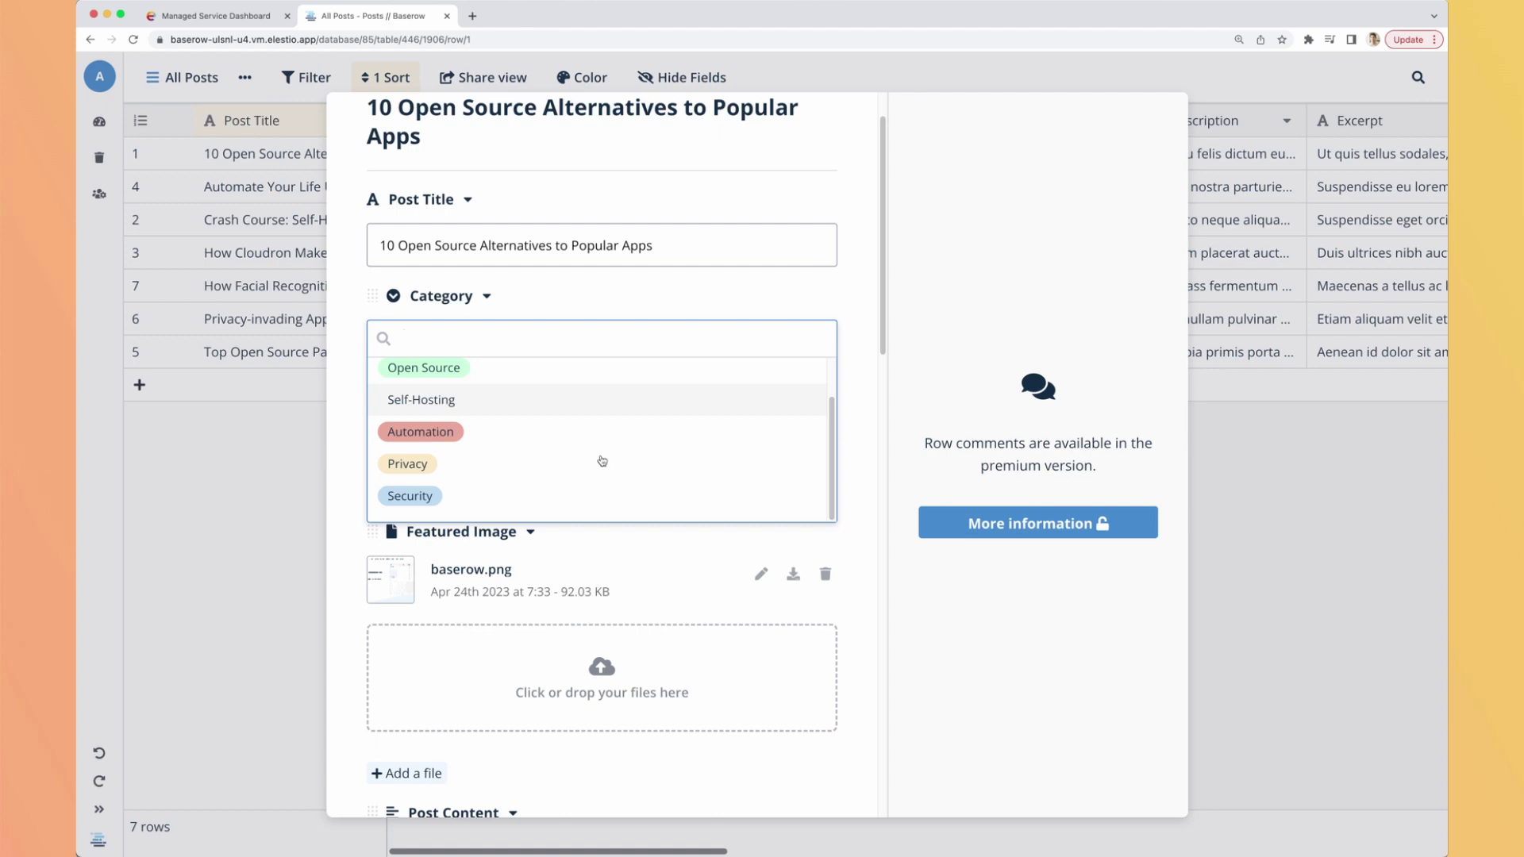
key(Up)
key(Return)
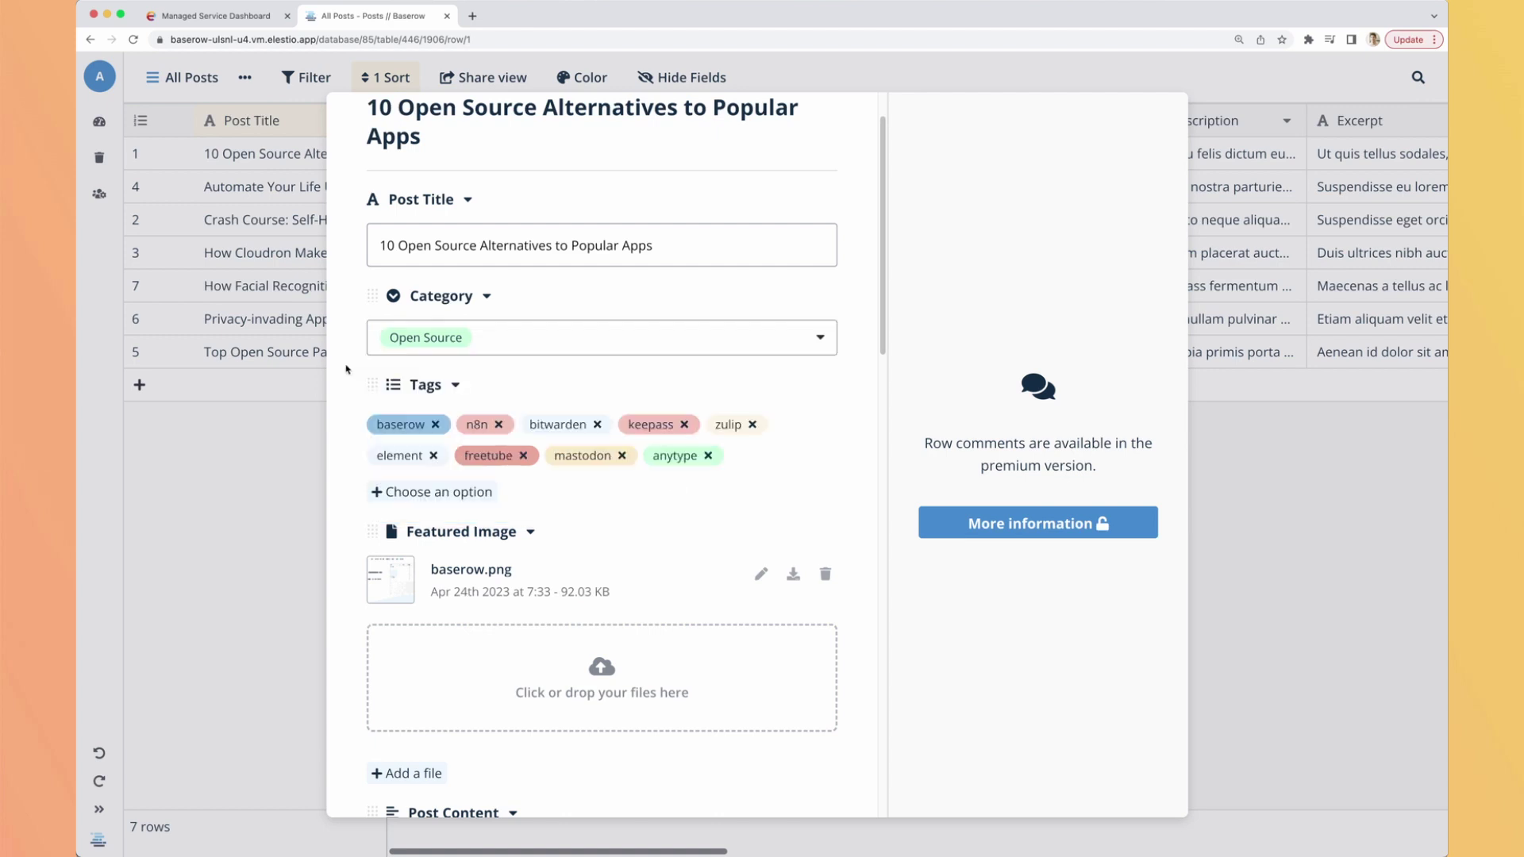
click(453, 492)
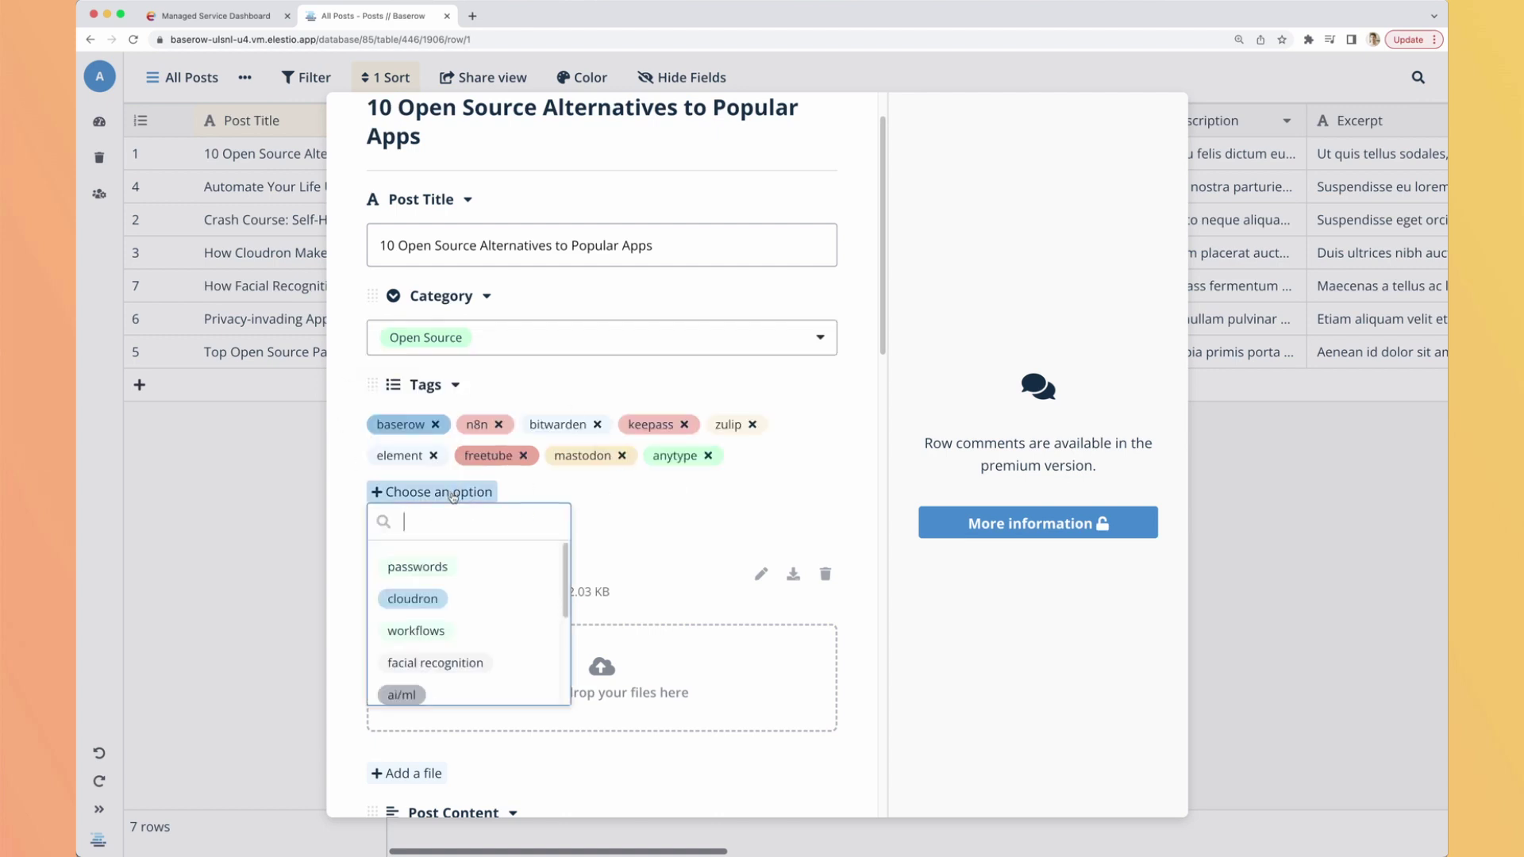
click(343, 519)
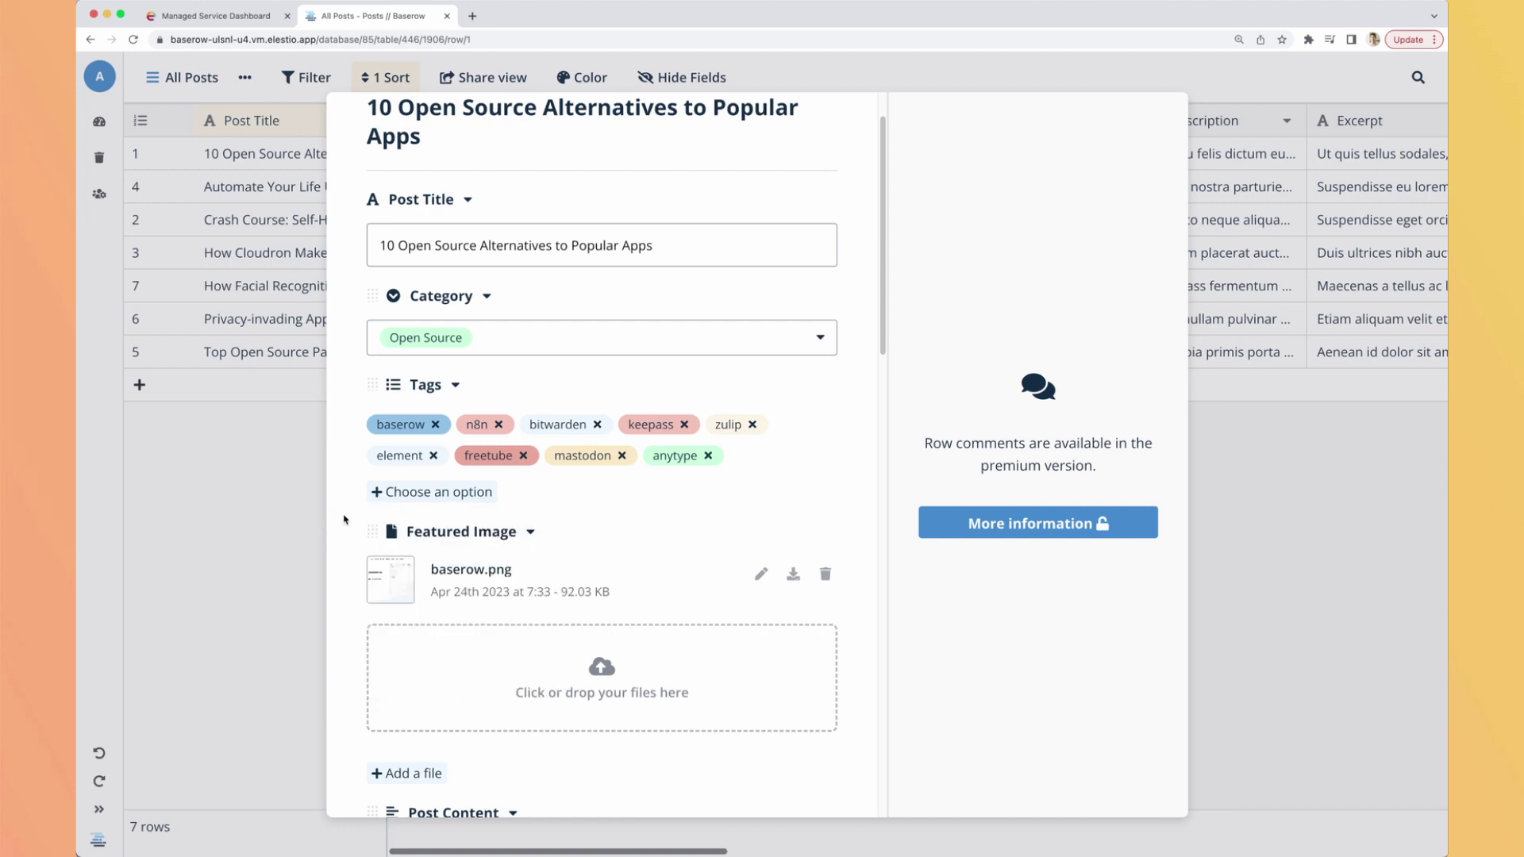
scroll(353, 508, down, 5)
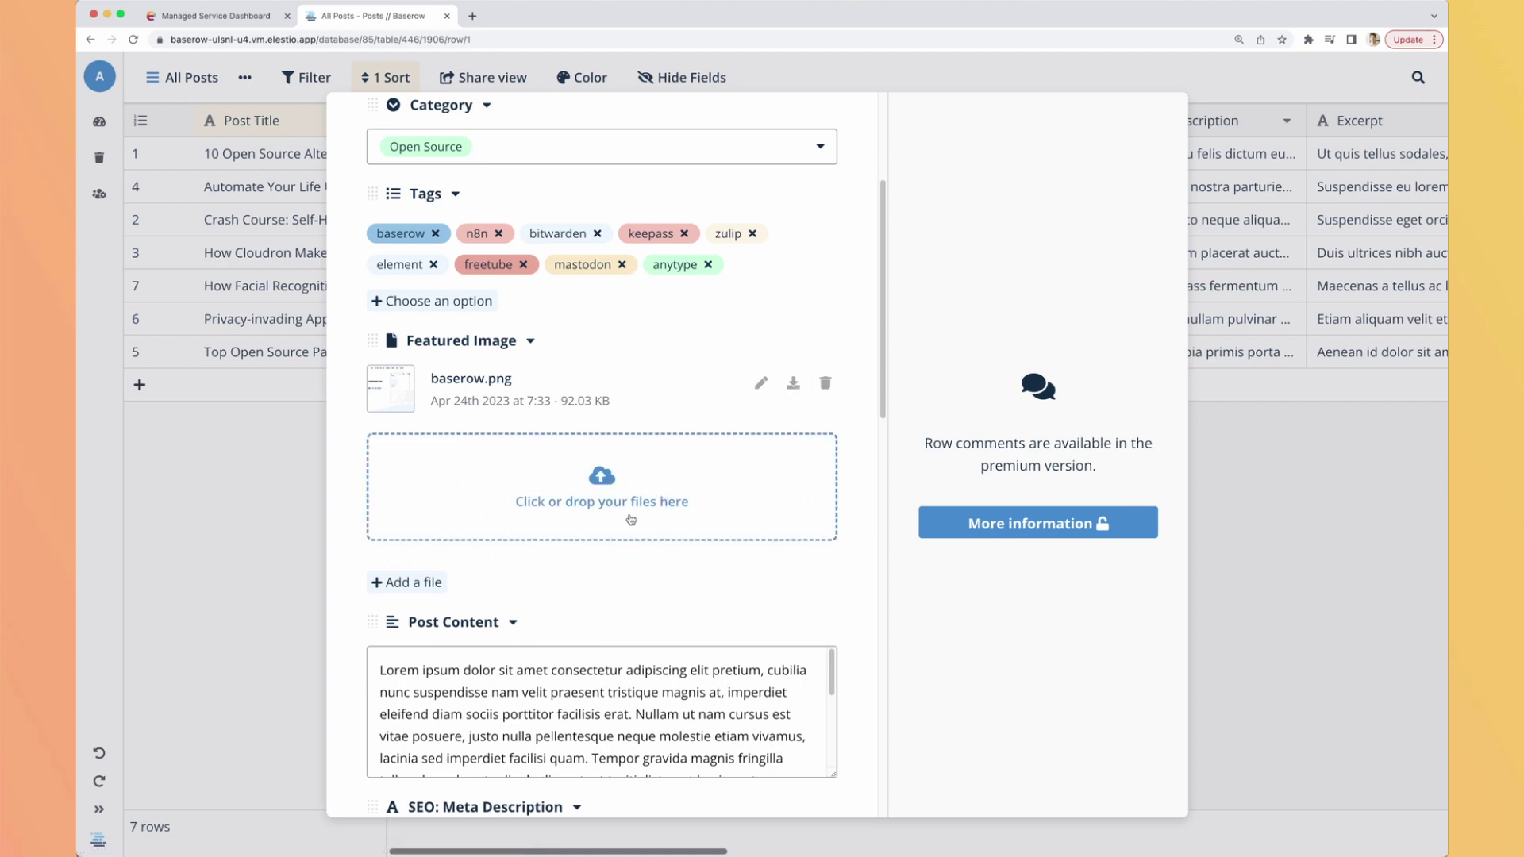
scroll(630, 521, down, 5)
scroll(628, 528, down, 6)
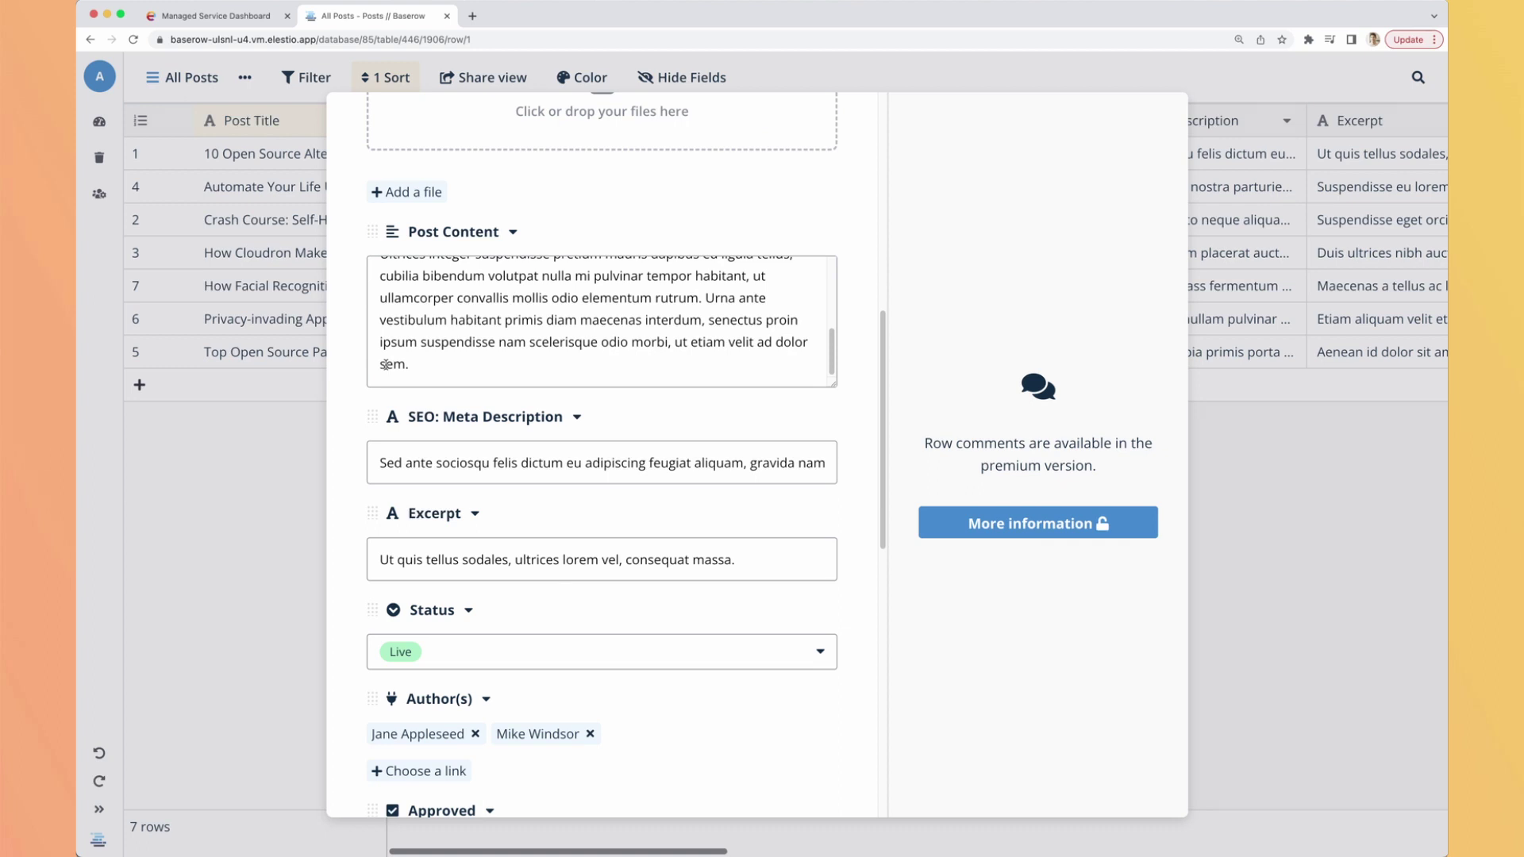
scroll(385, 364, down, 5)
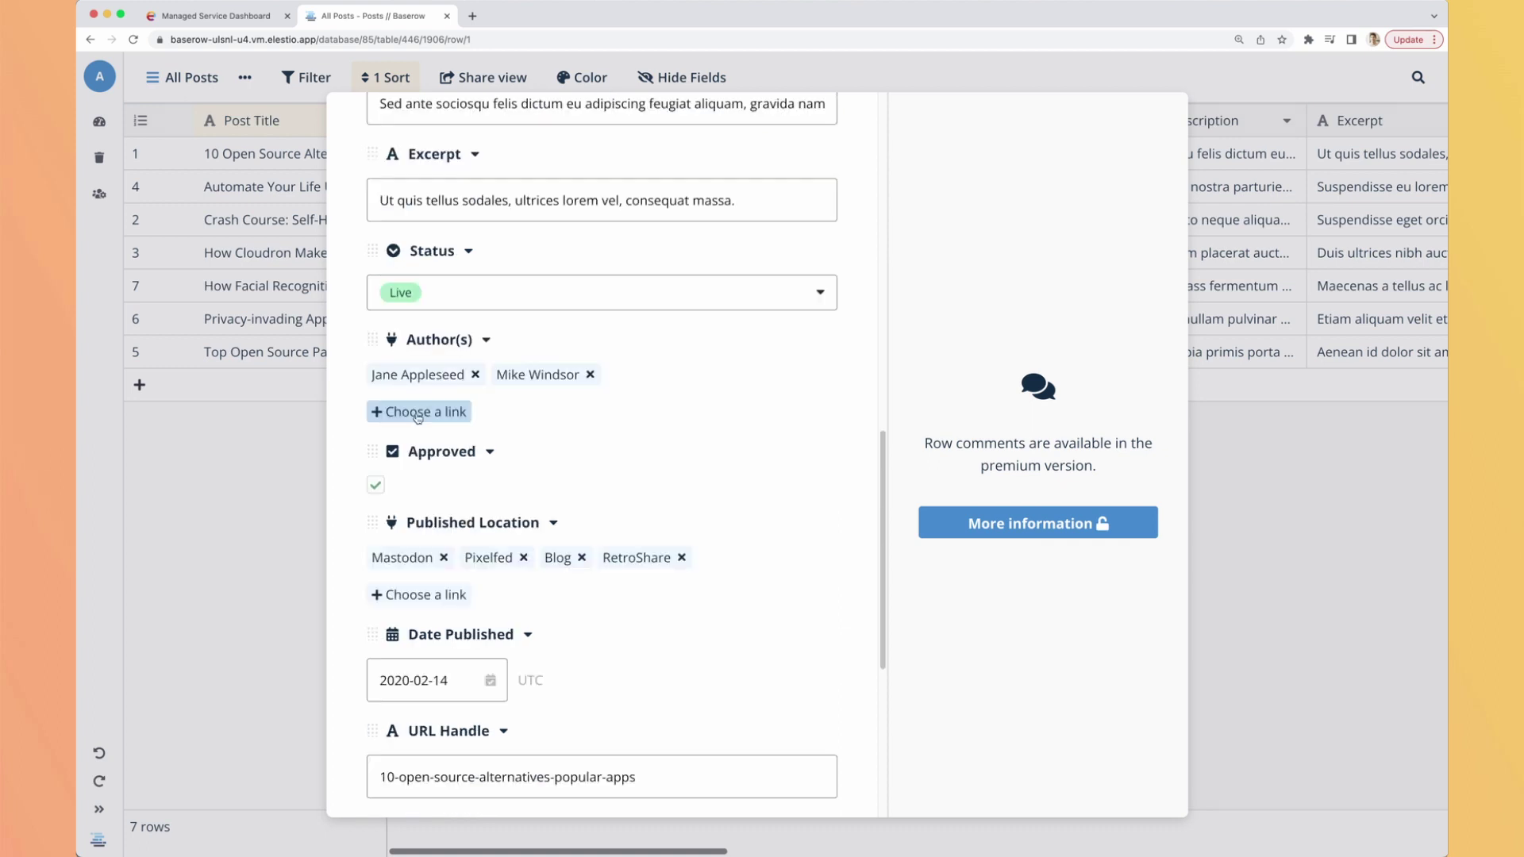
click(418, 412)
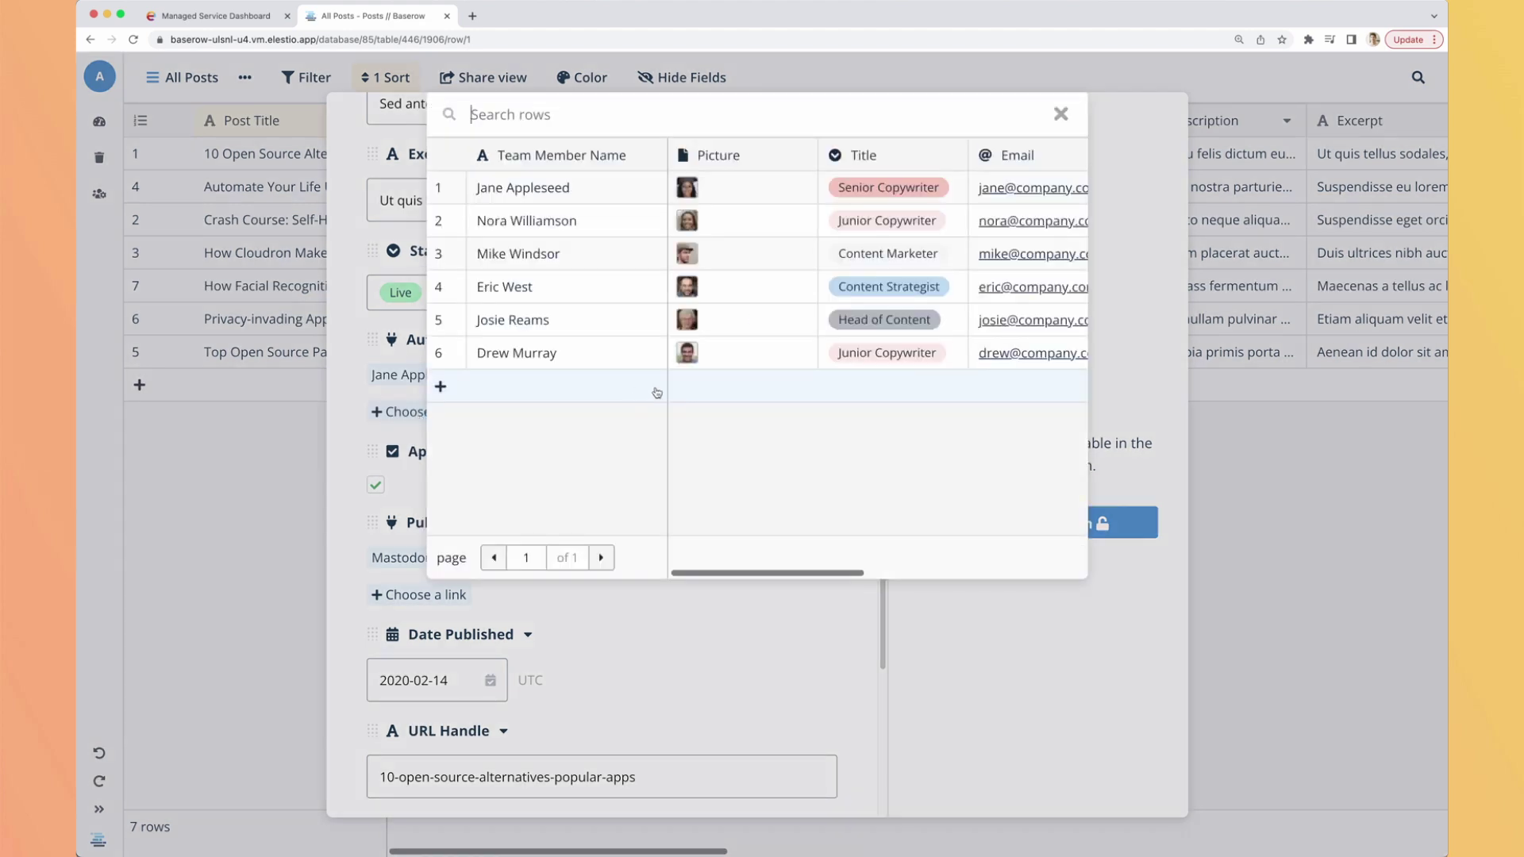
click(1060, 113)
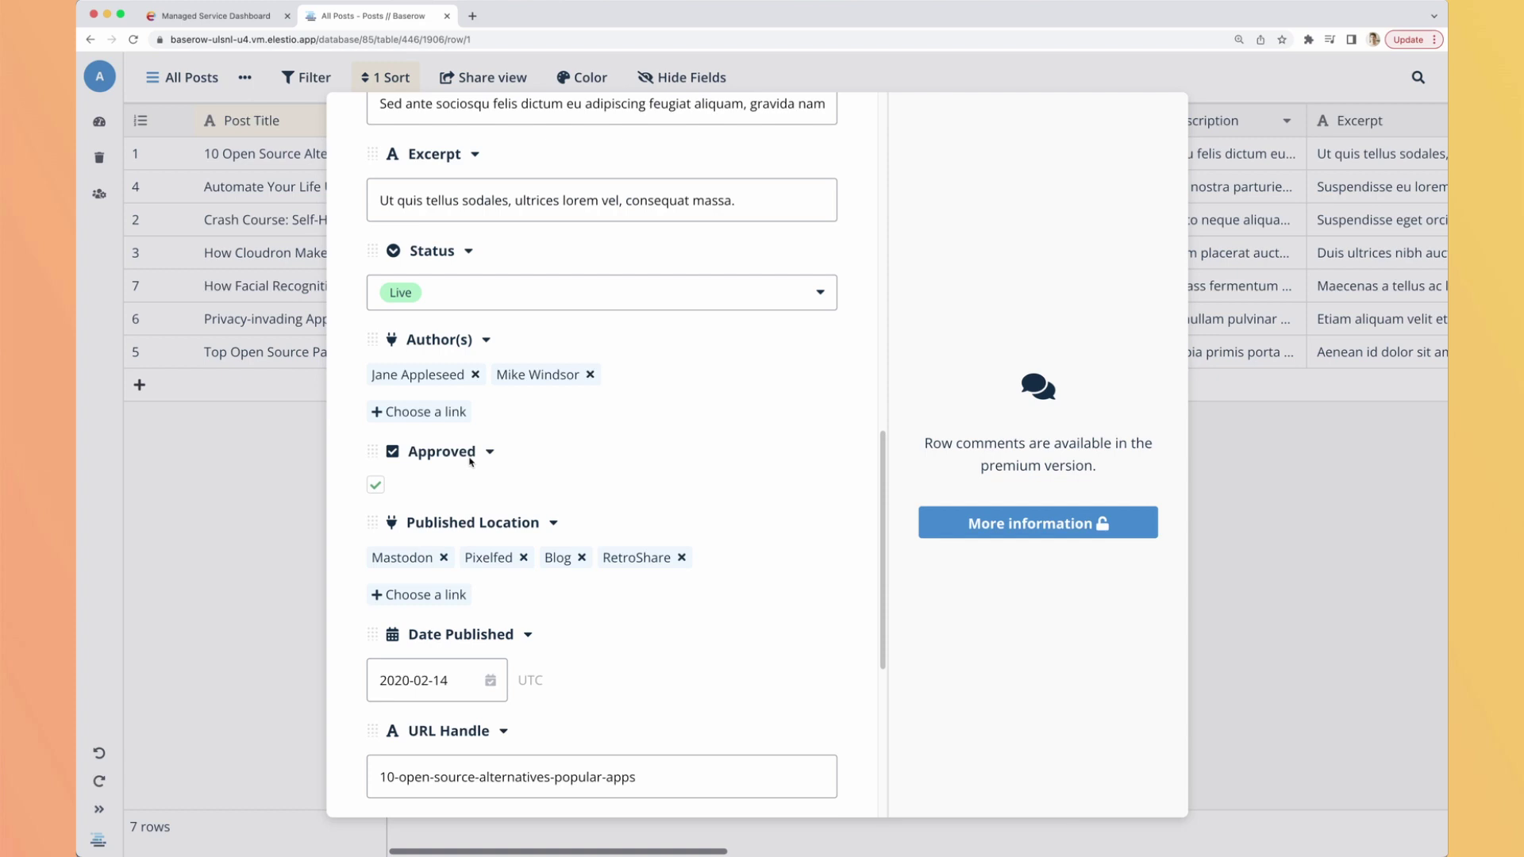
scroll(361, 520, down, 3)
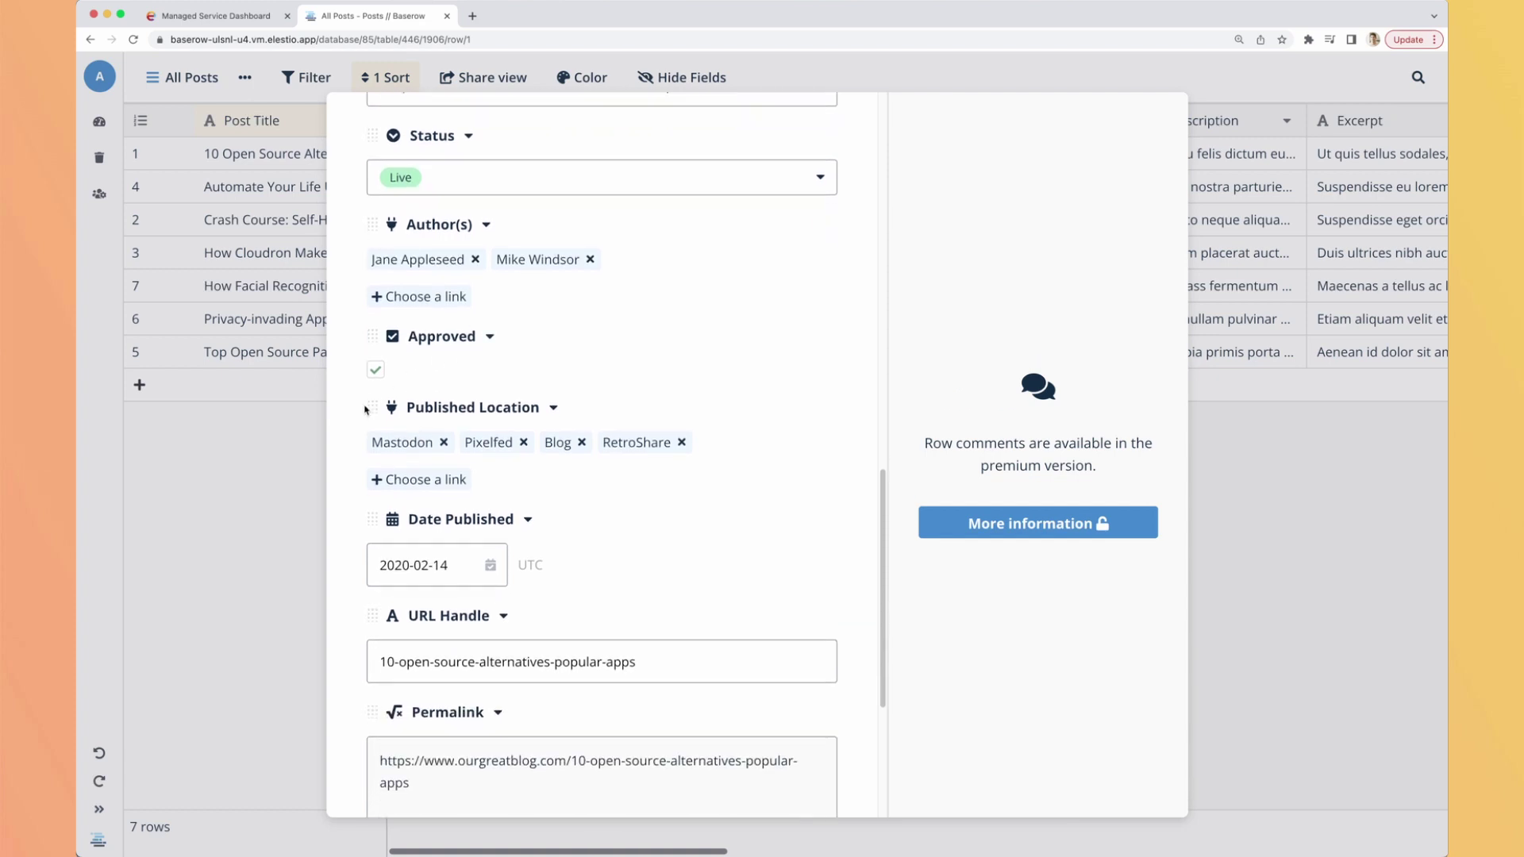
scroll(364, 408, down, 1)
click(427, 531)
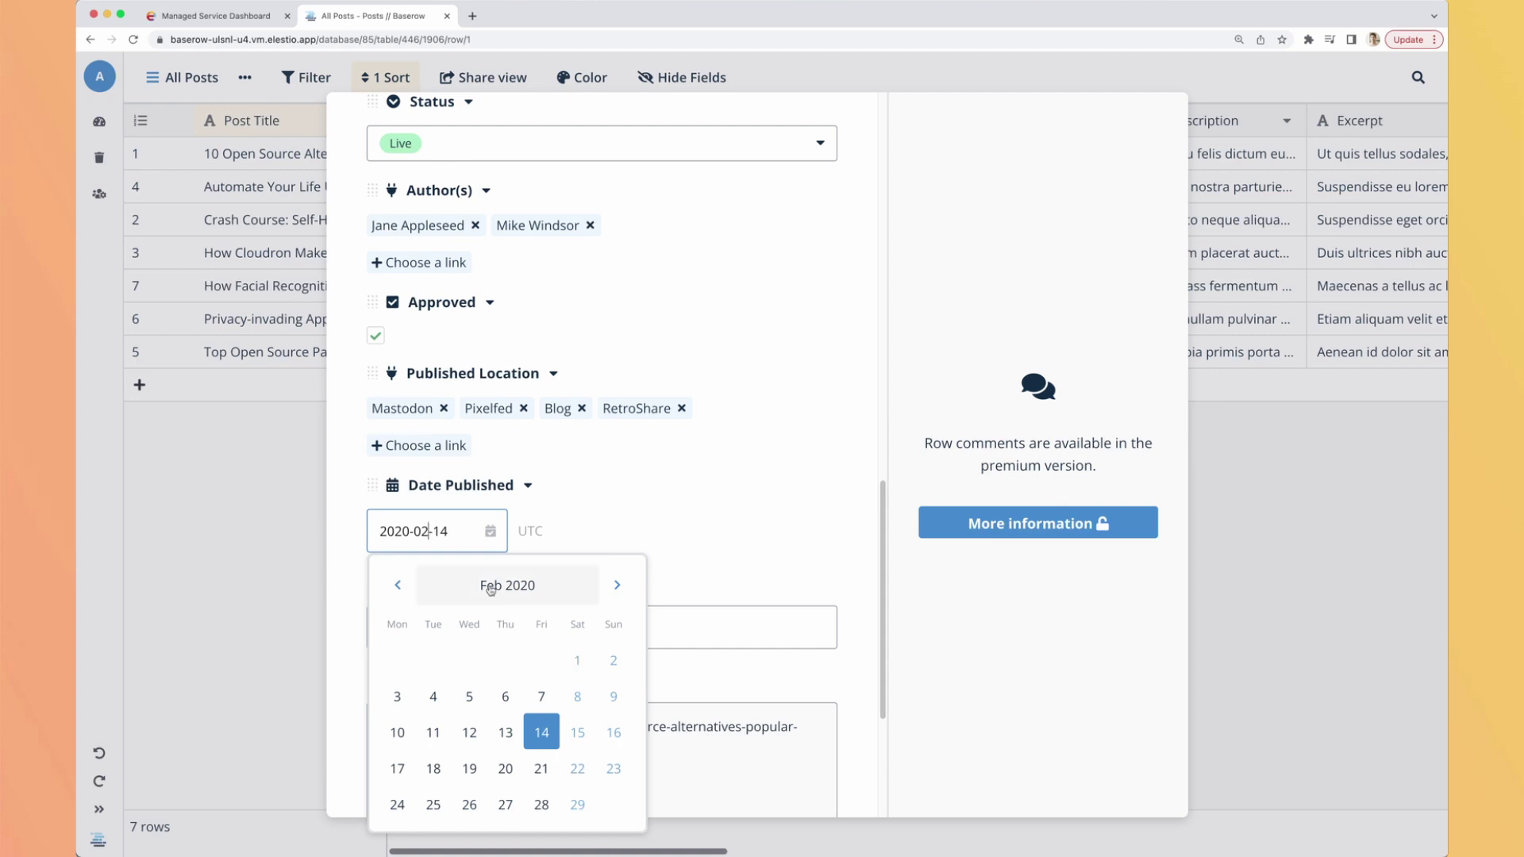
click(354, 561)
scroll(348, 575, down, 2)
scroll(345, 584, down, 4)
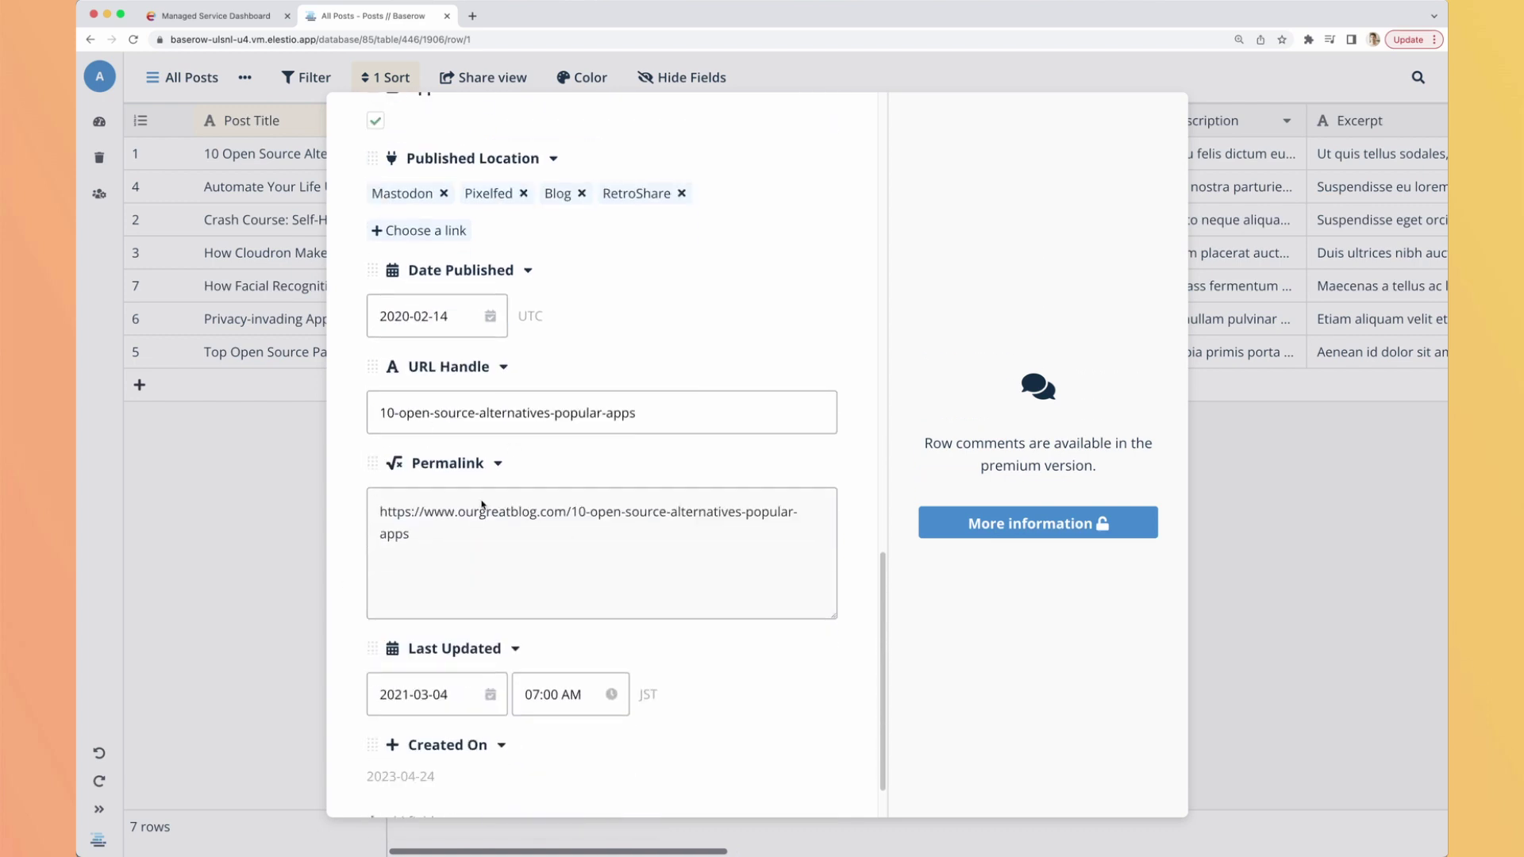
drag(479, 525, 389, 510)
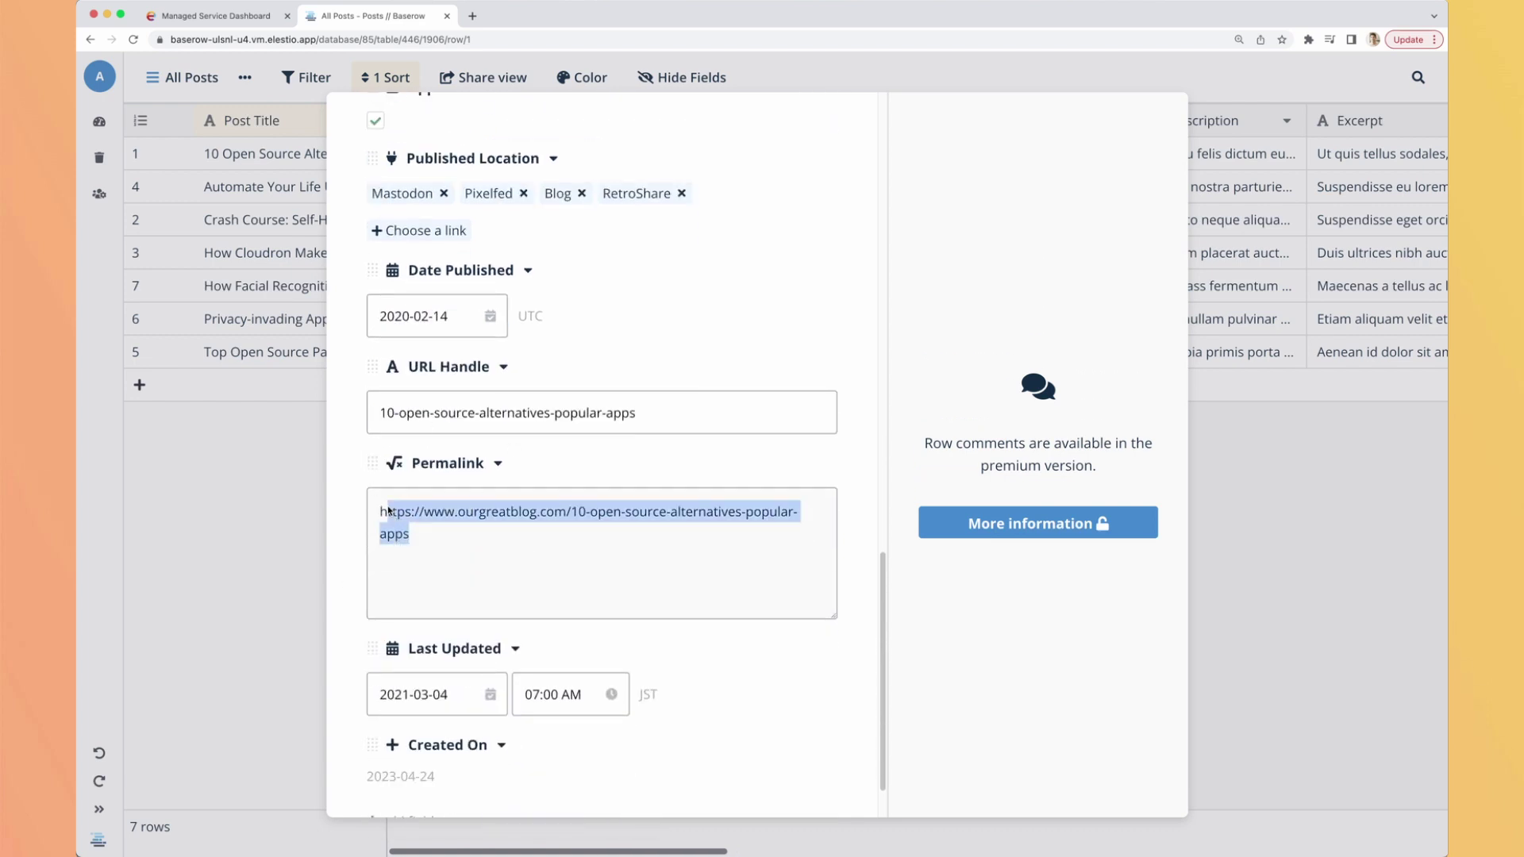
click(385, 519)
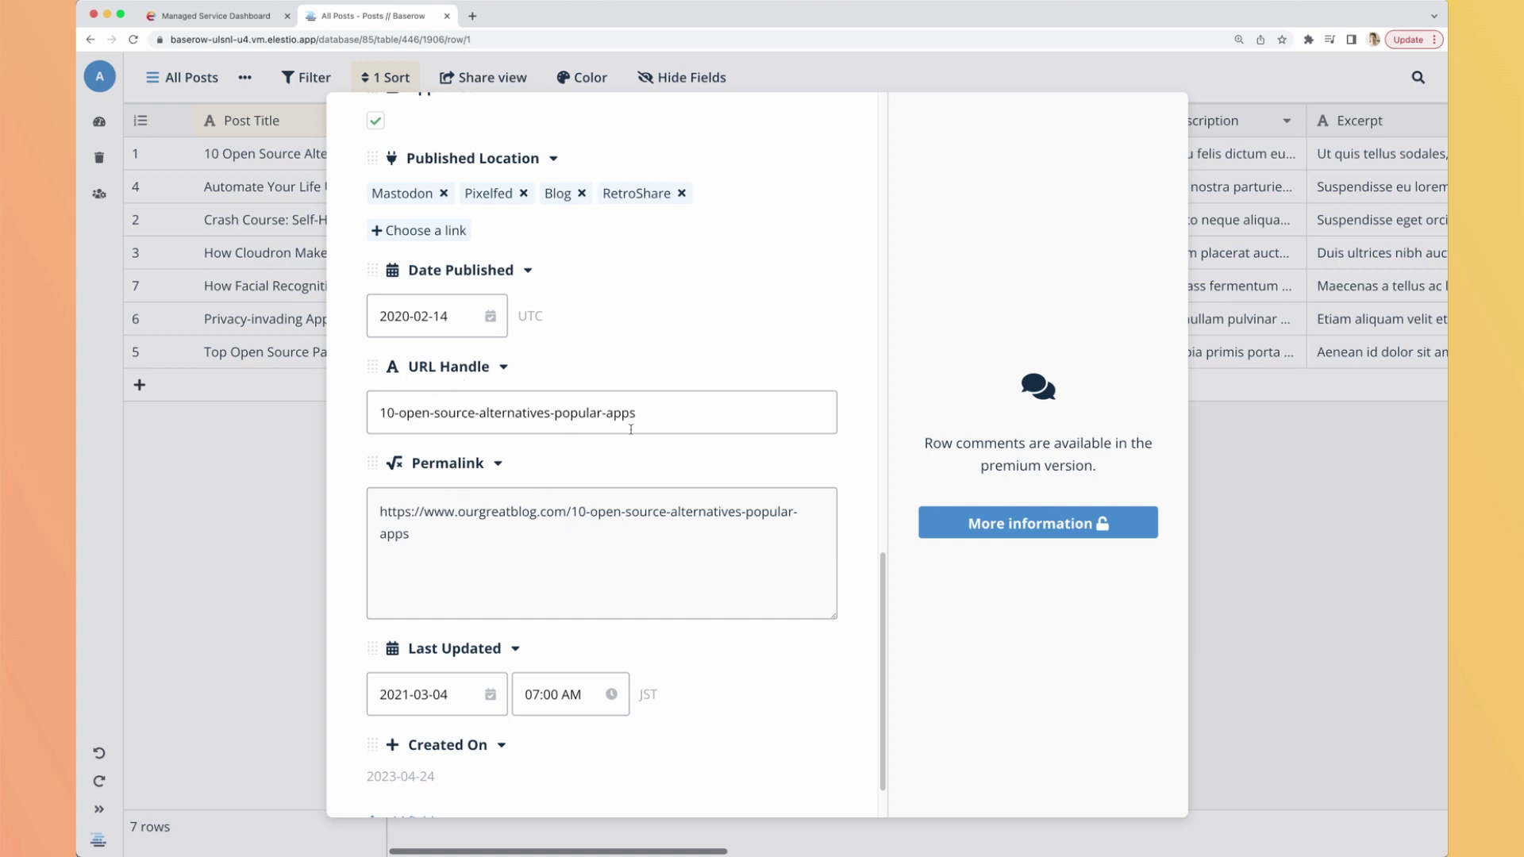
drag(572, 513, 582, 554)
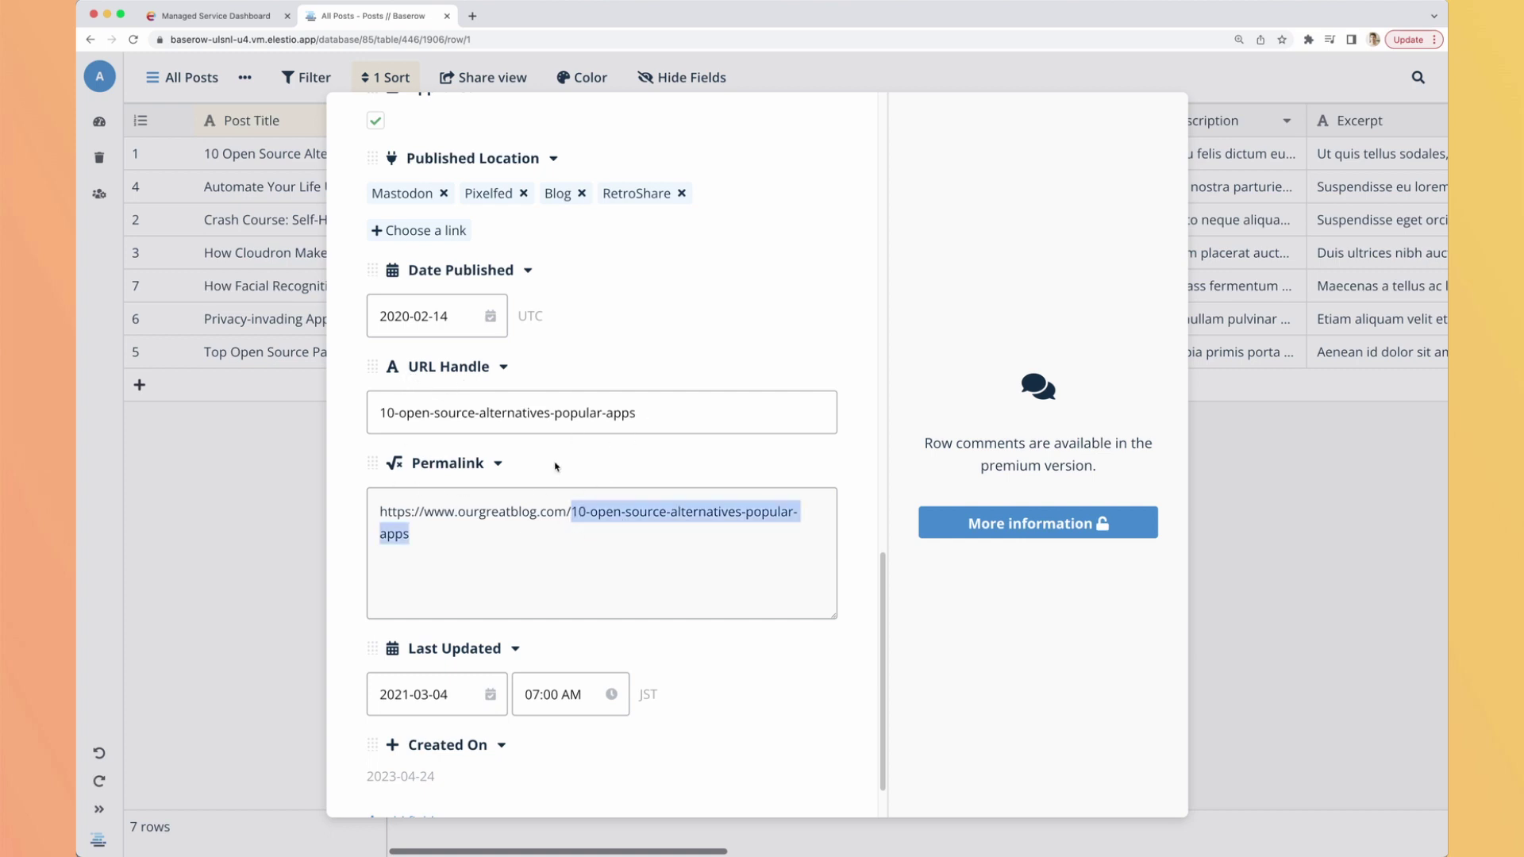
click(555, 530)
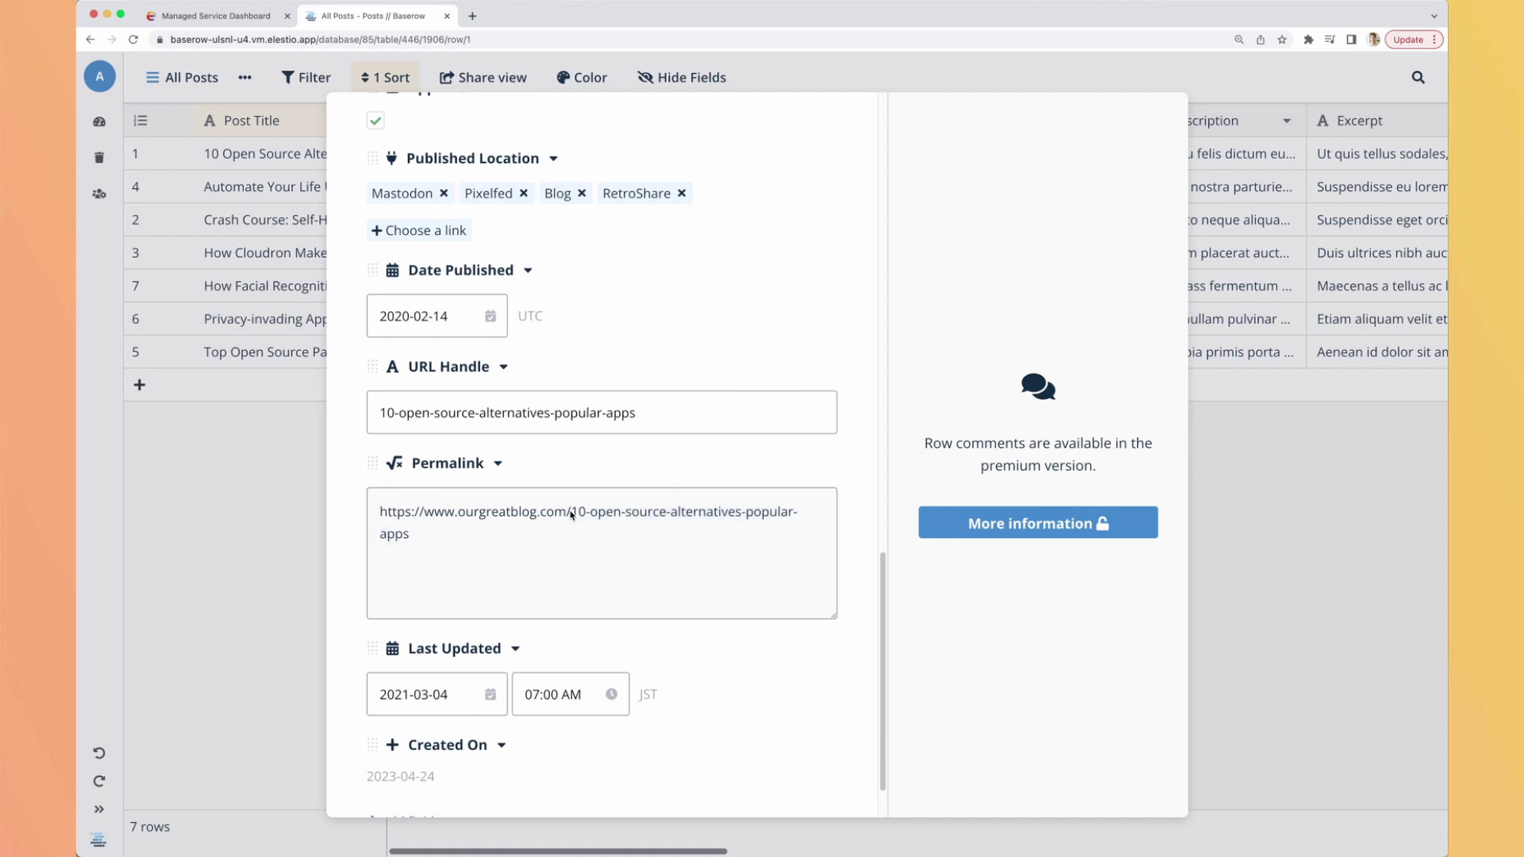
drag(571, 513, 362, 518)
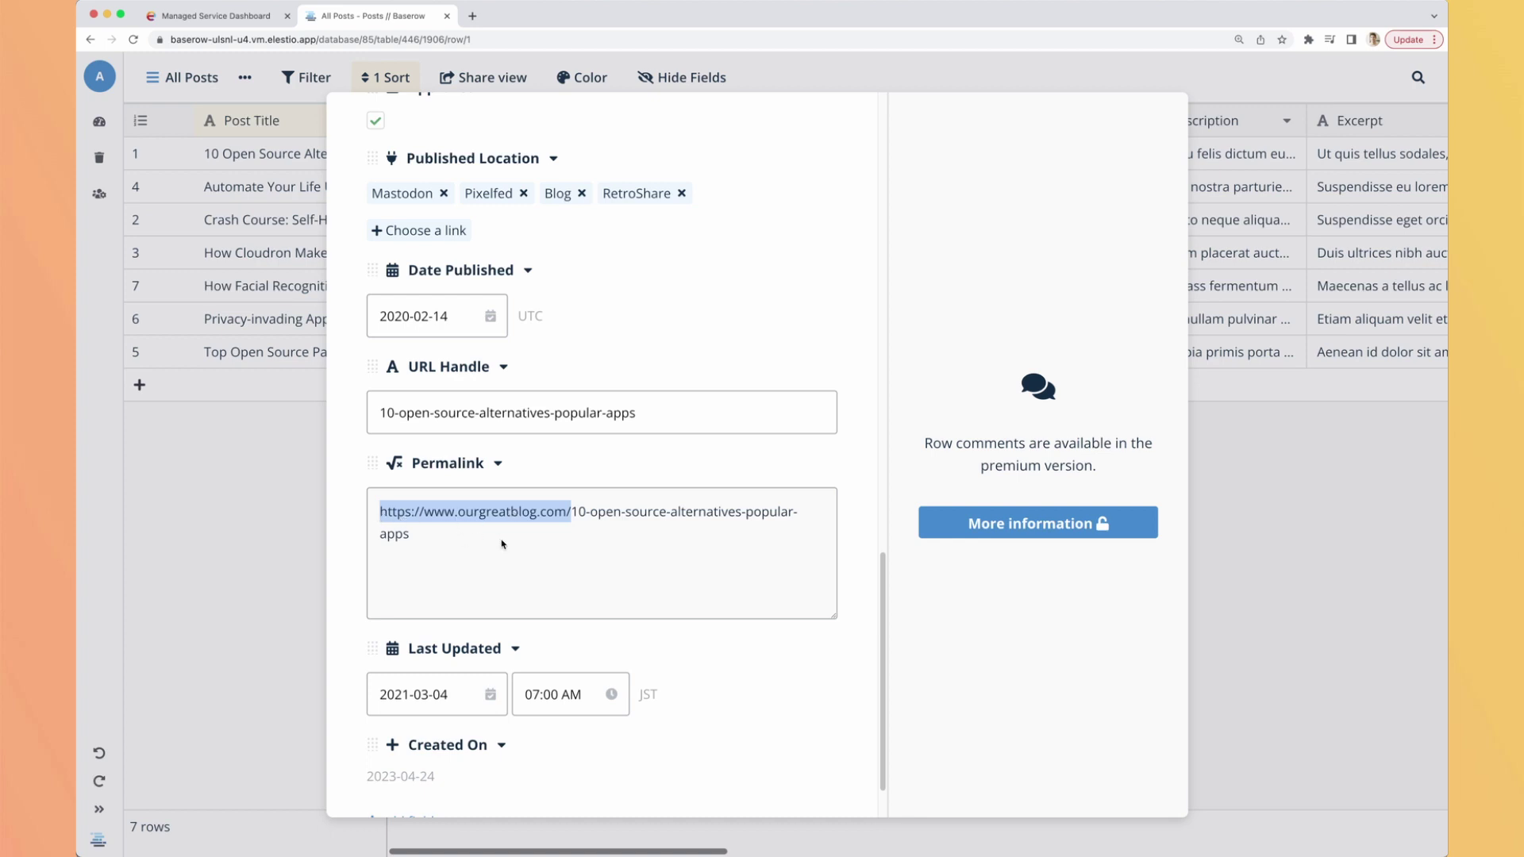
scroll(501, 544, down, 2)
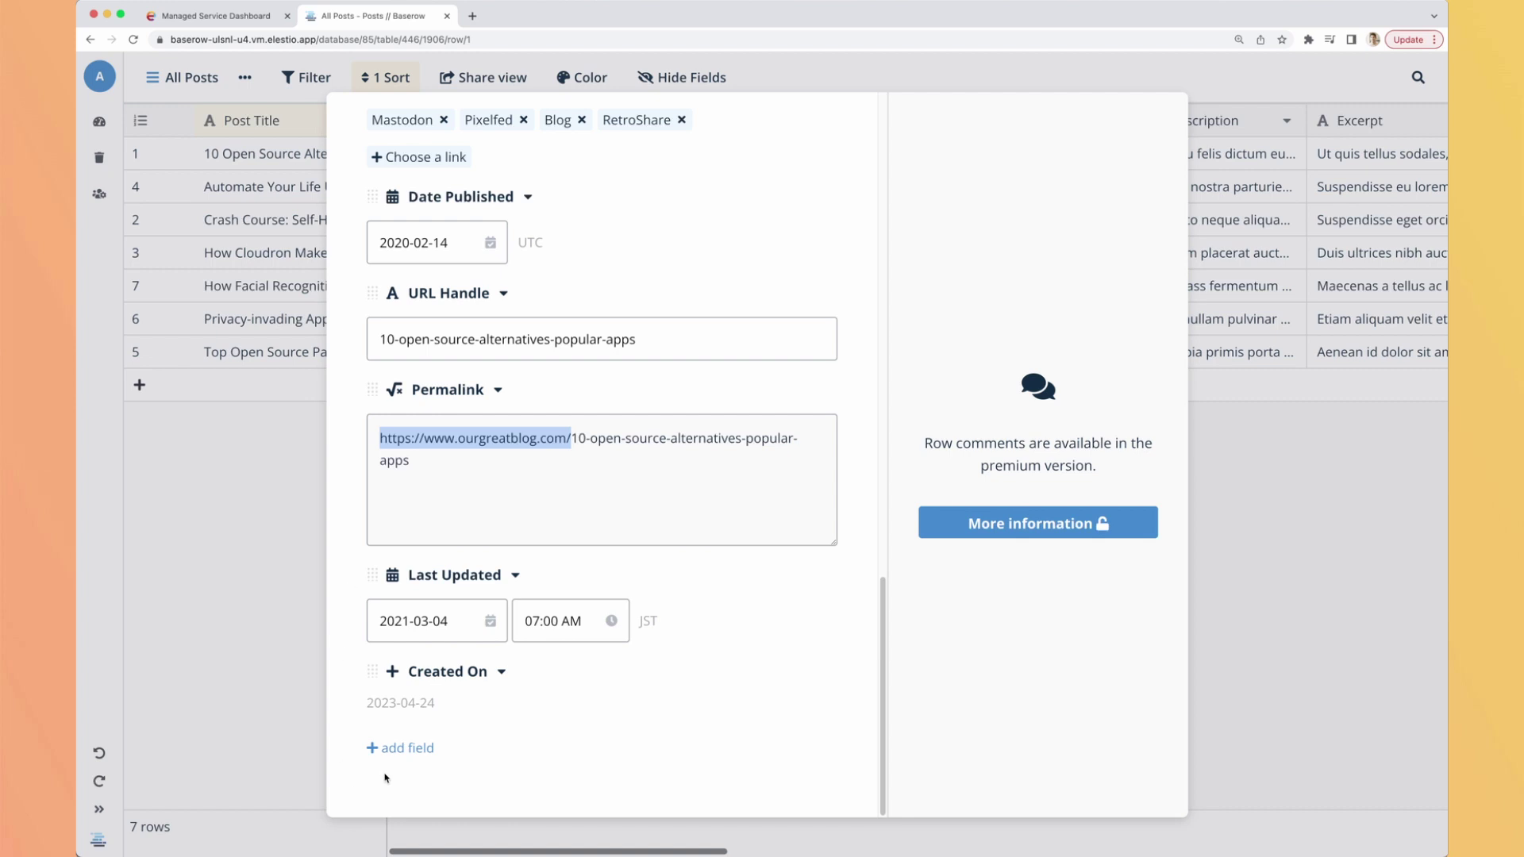
click(397, 749)
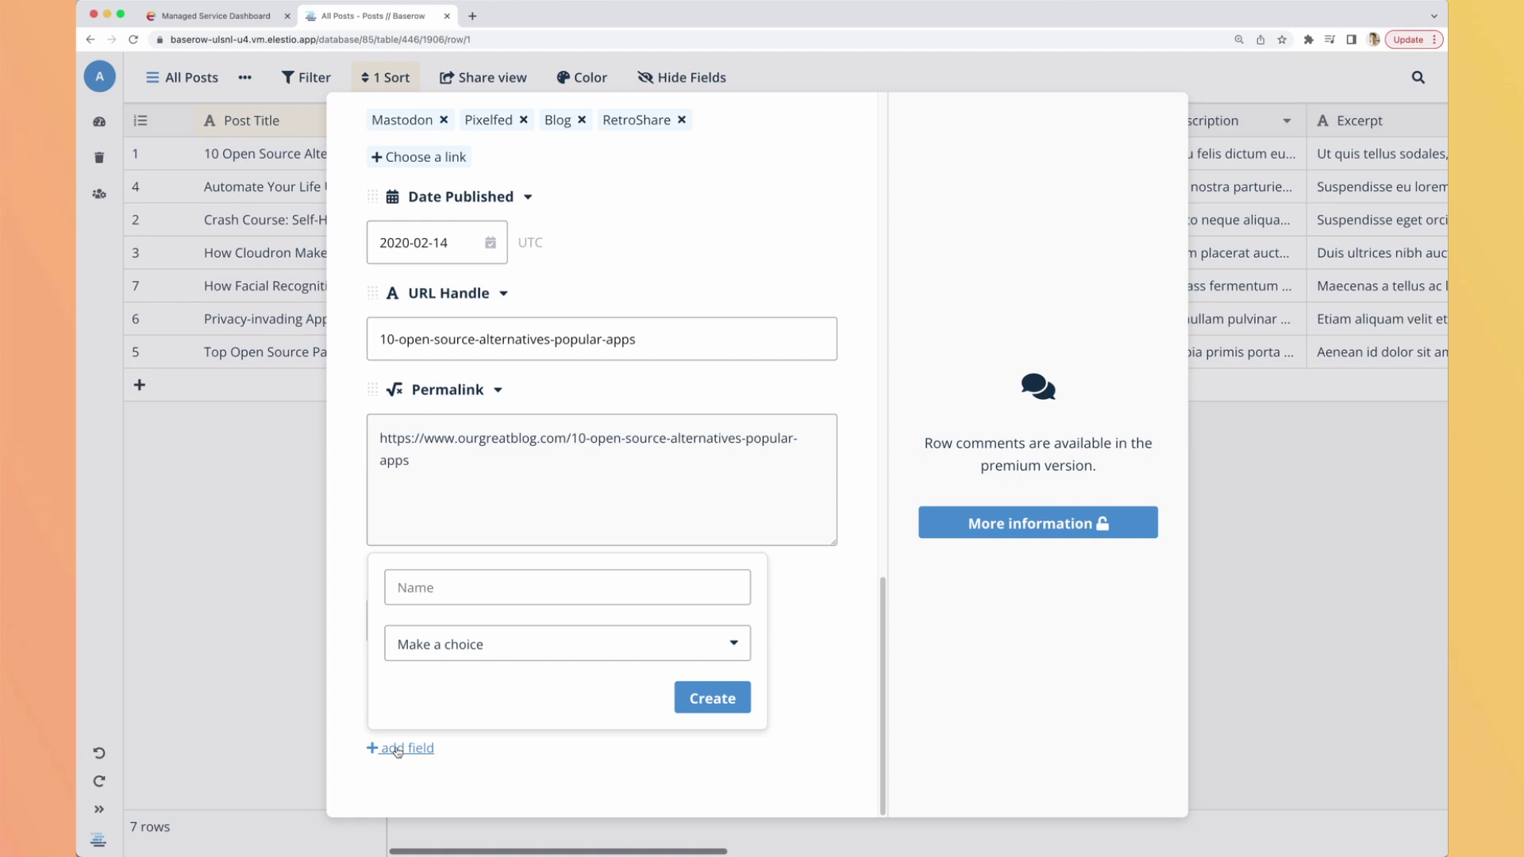
click(508, 667)
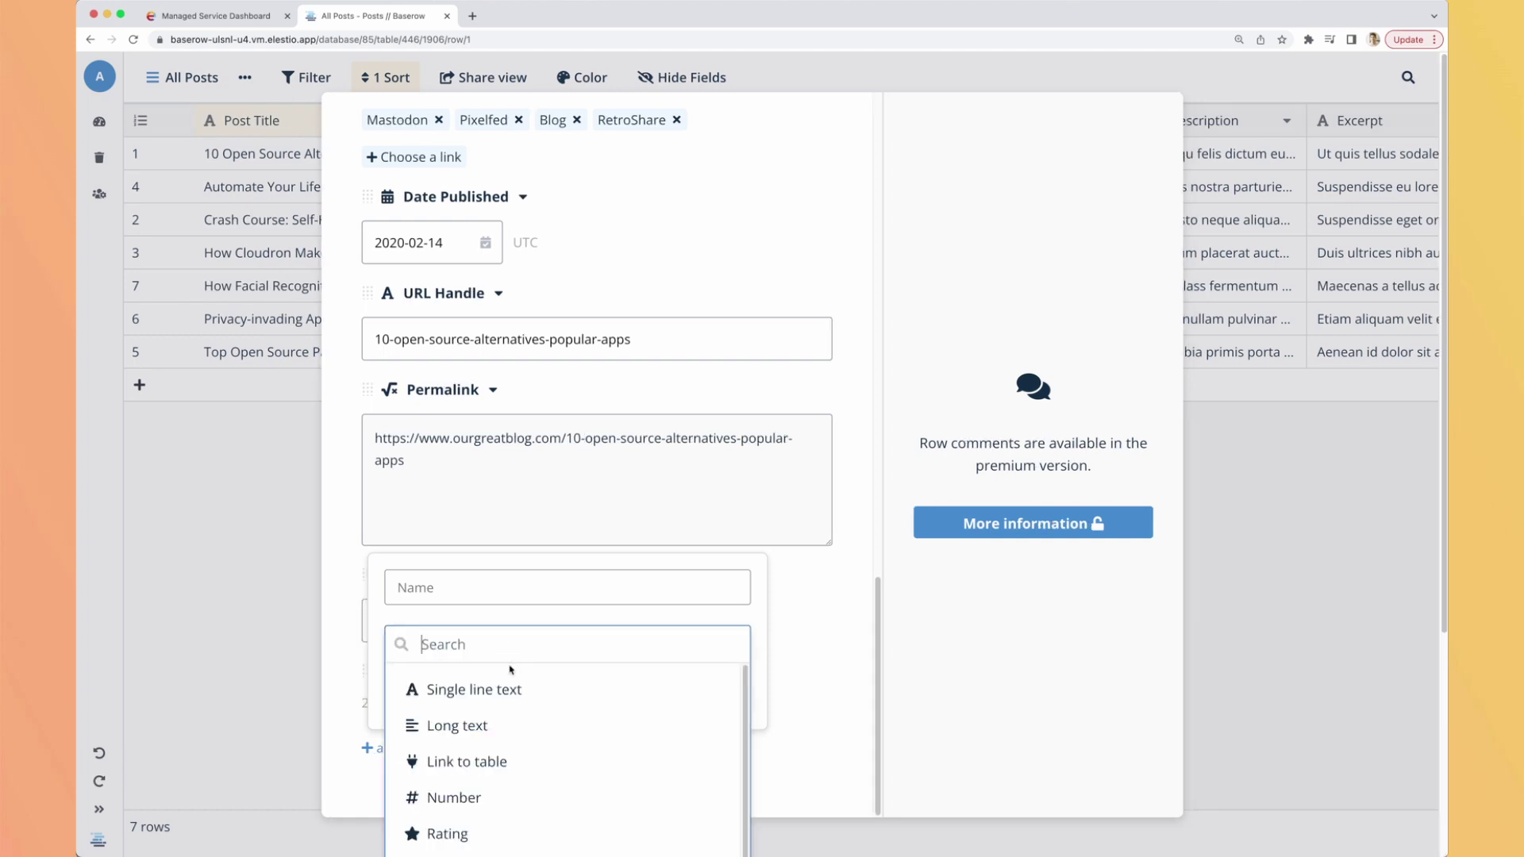
scroll(525, 714, down, 2)
scroll(527, 718, down, 5)
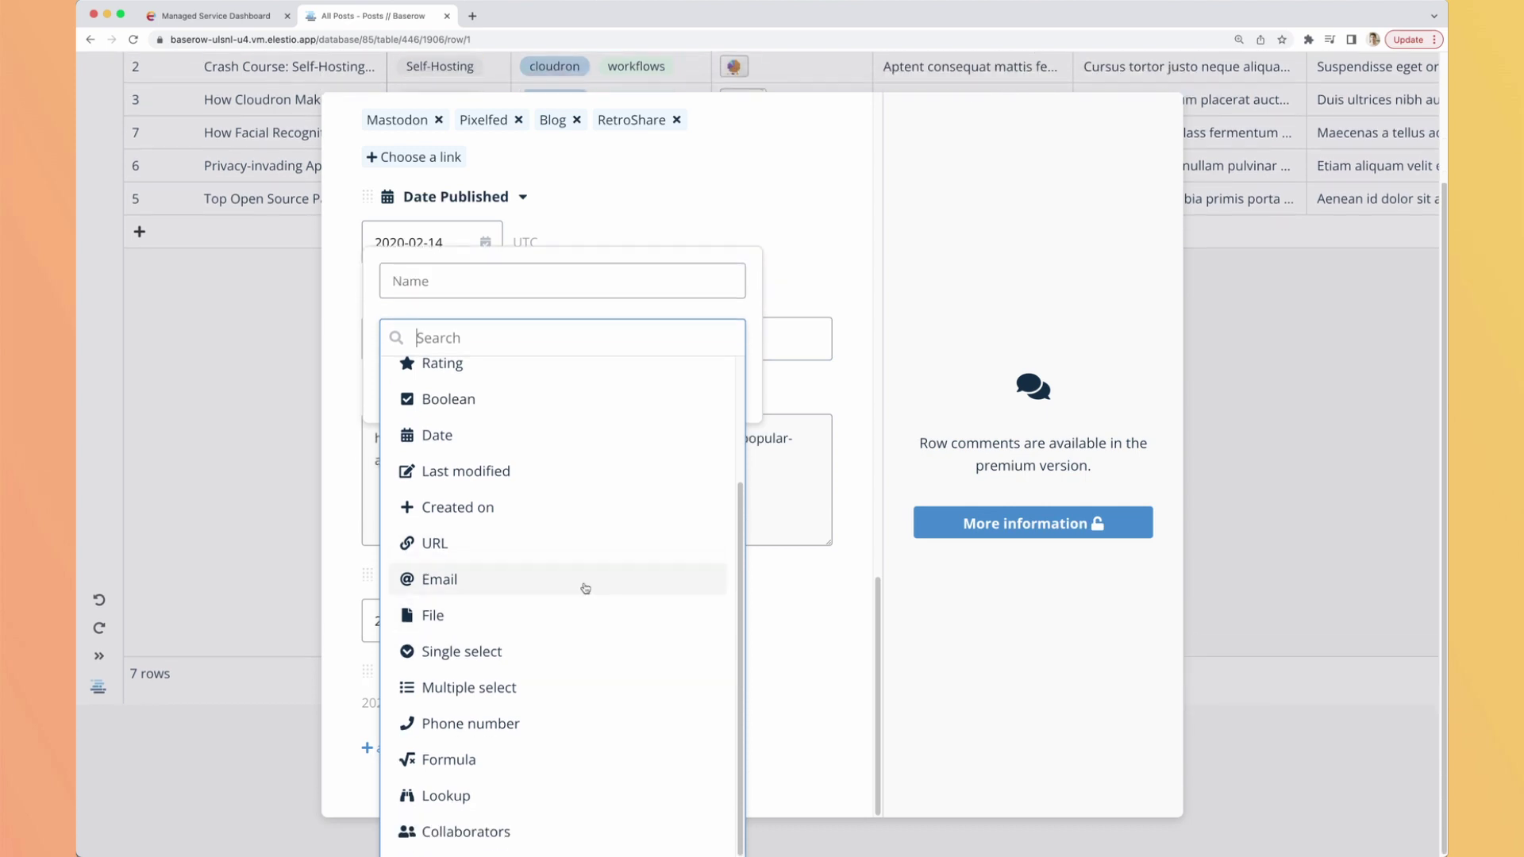
scroll(530, 684, up, 4)
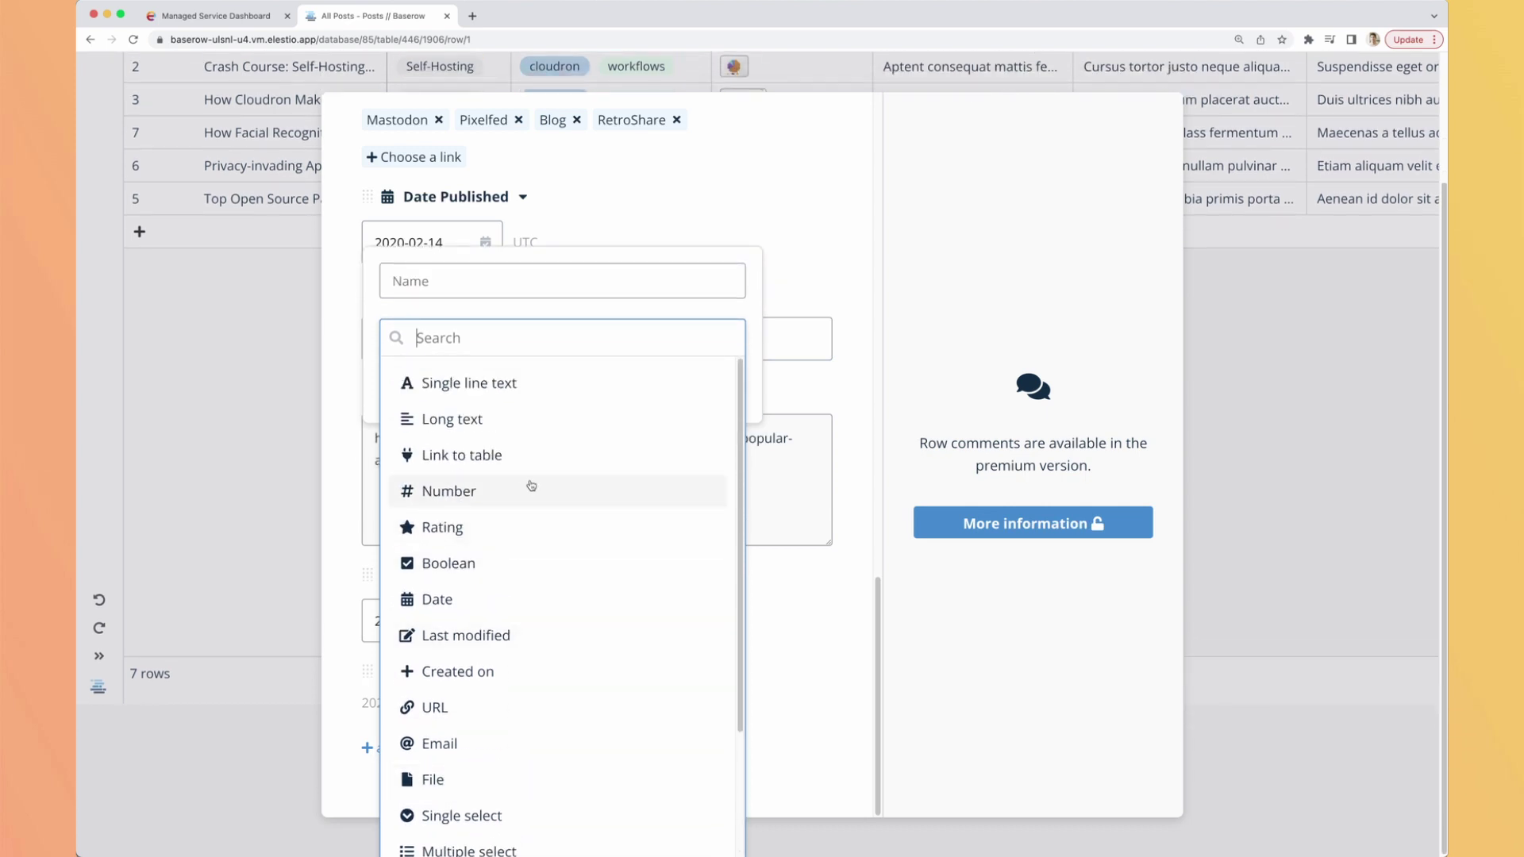
scroll(528, 650, down, 3)
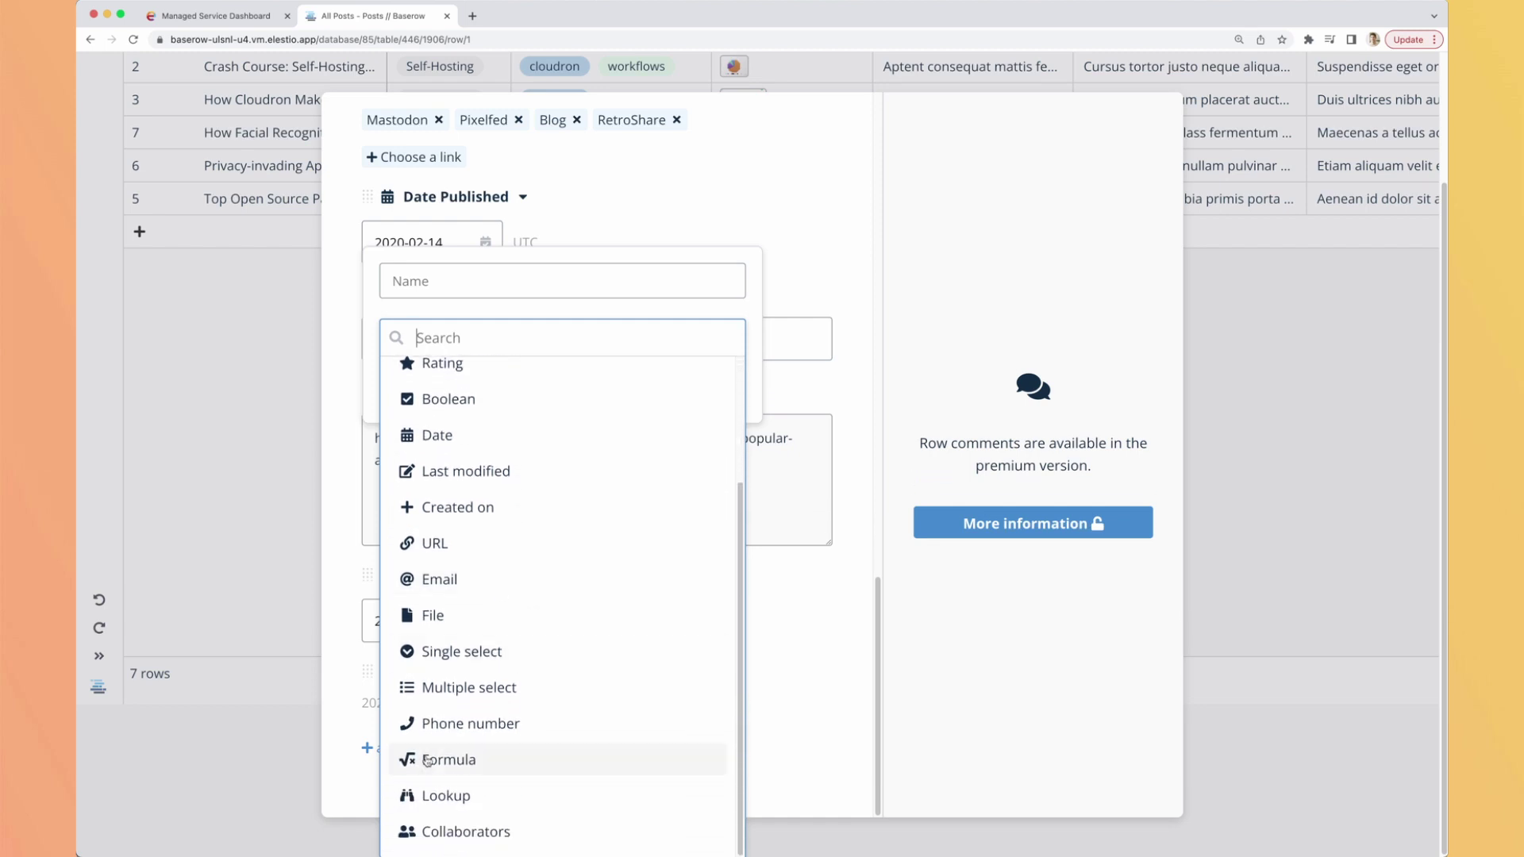
click(826, 400)
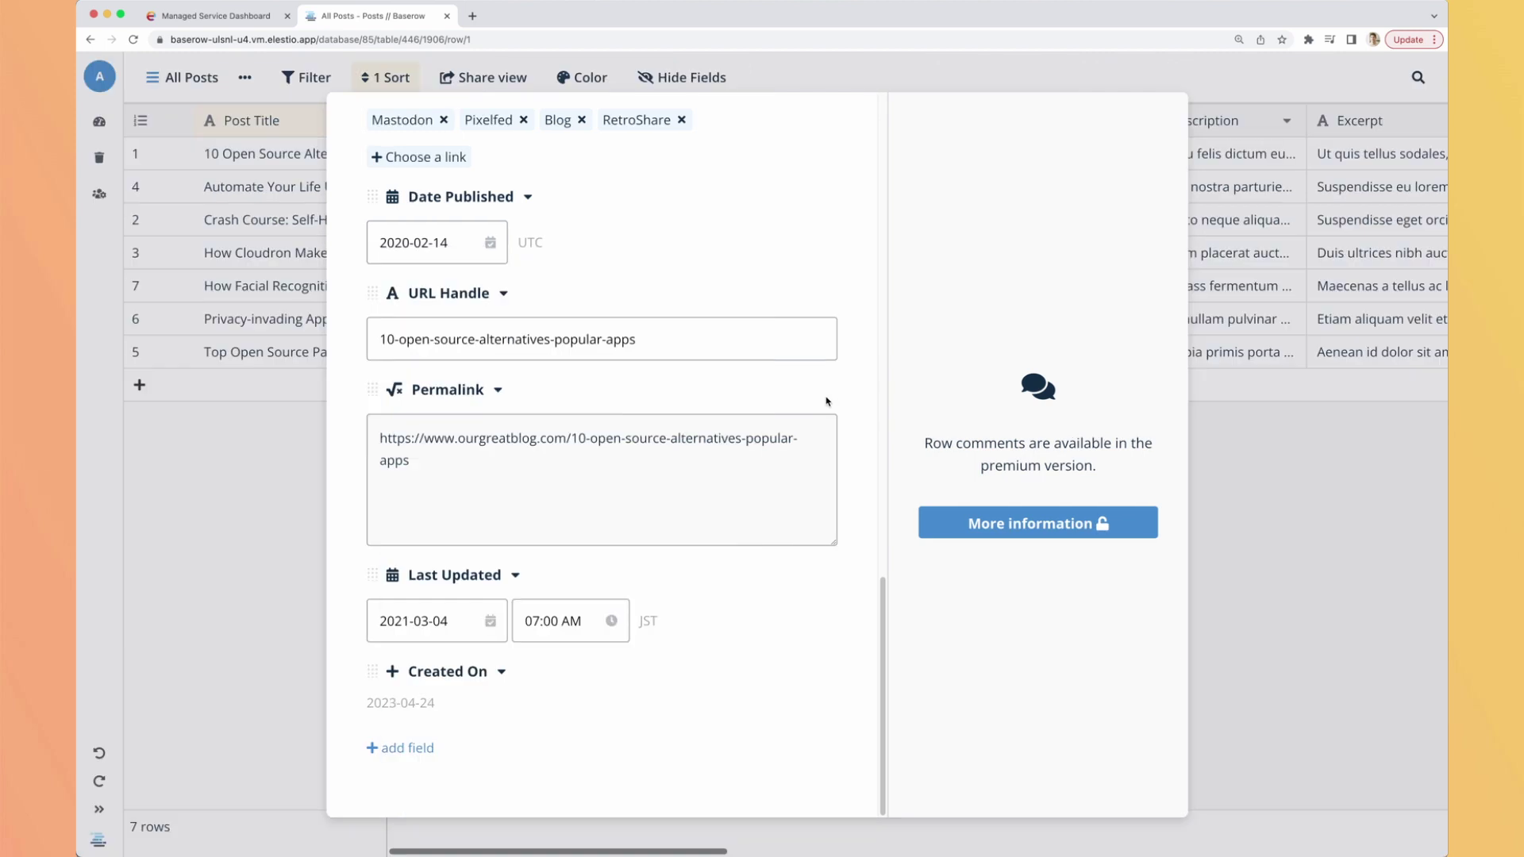
scroll(826, 403, up, 15)
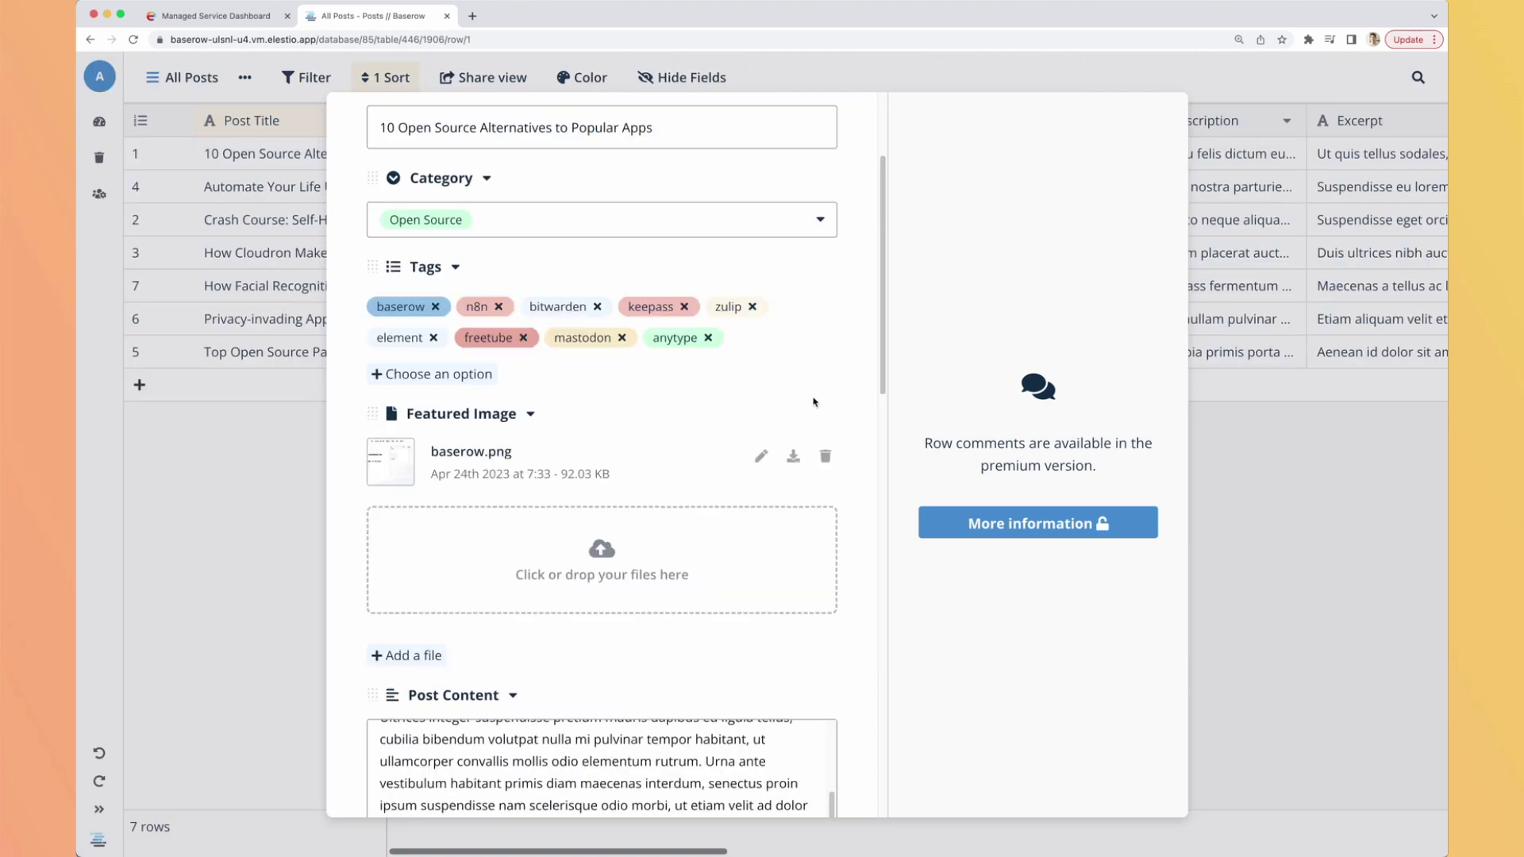
key(Escape)
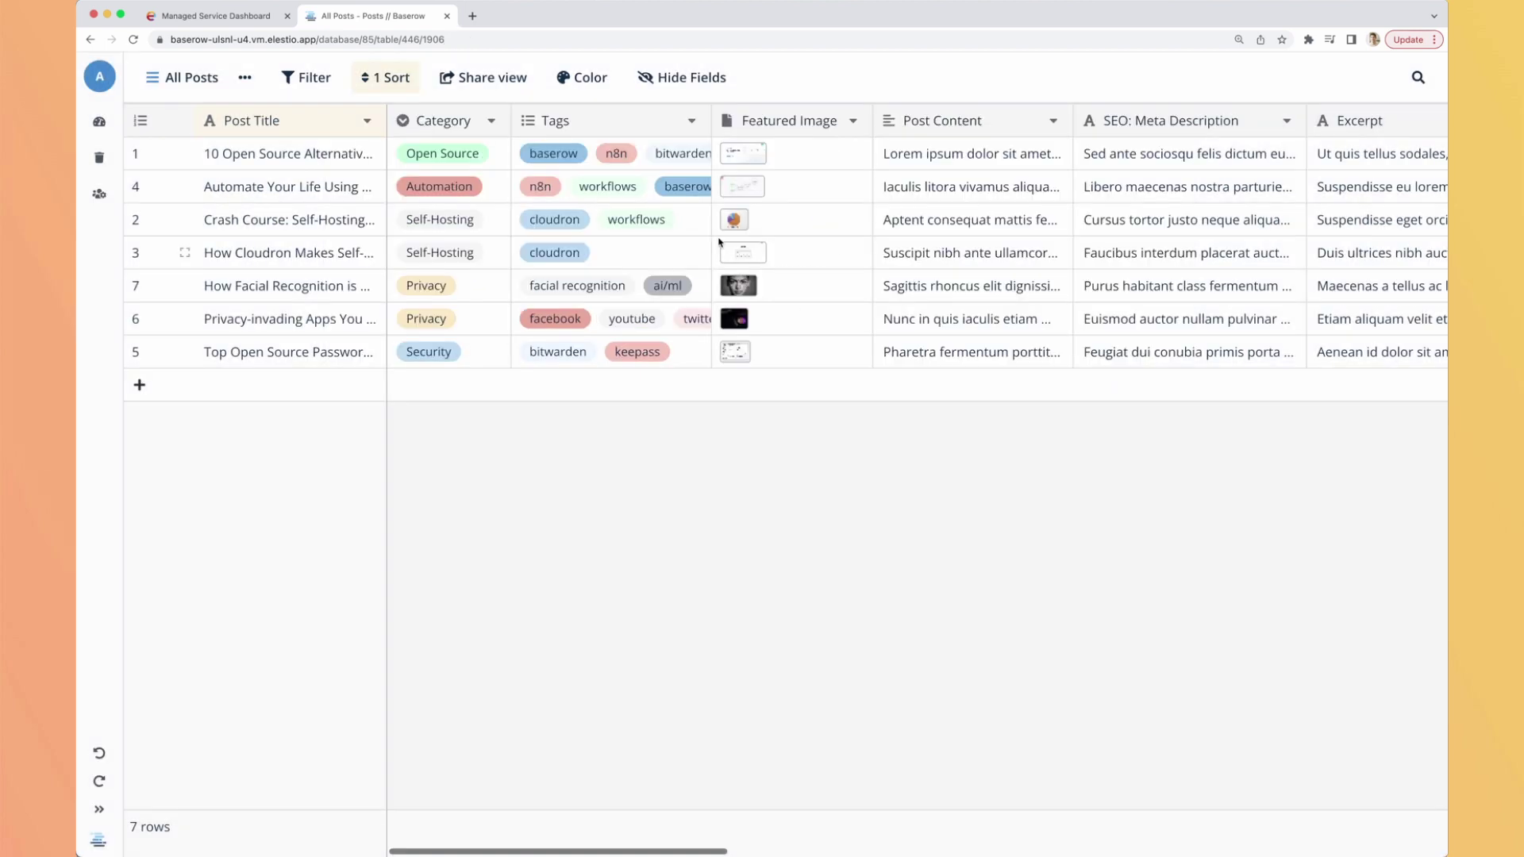
scroll(719, 242, right, 20)
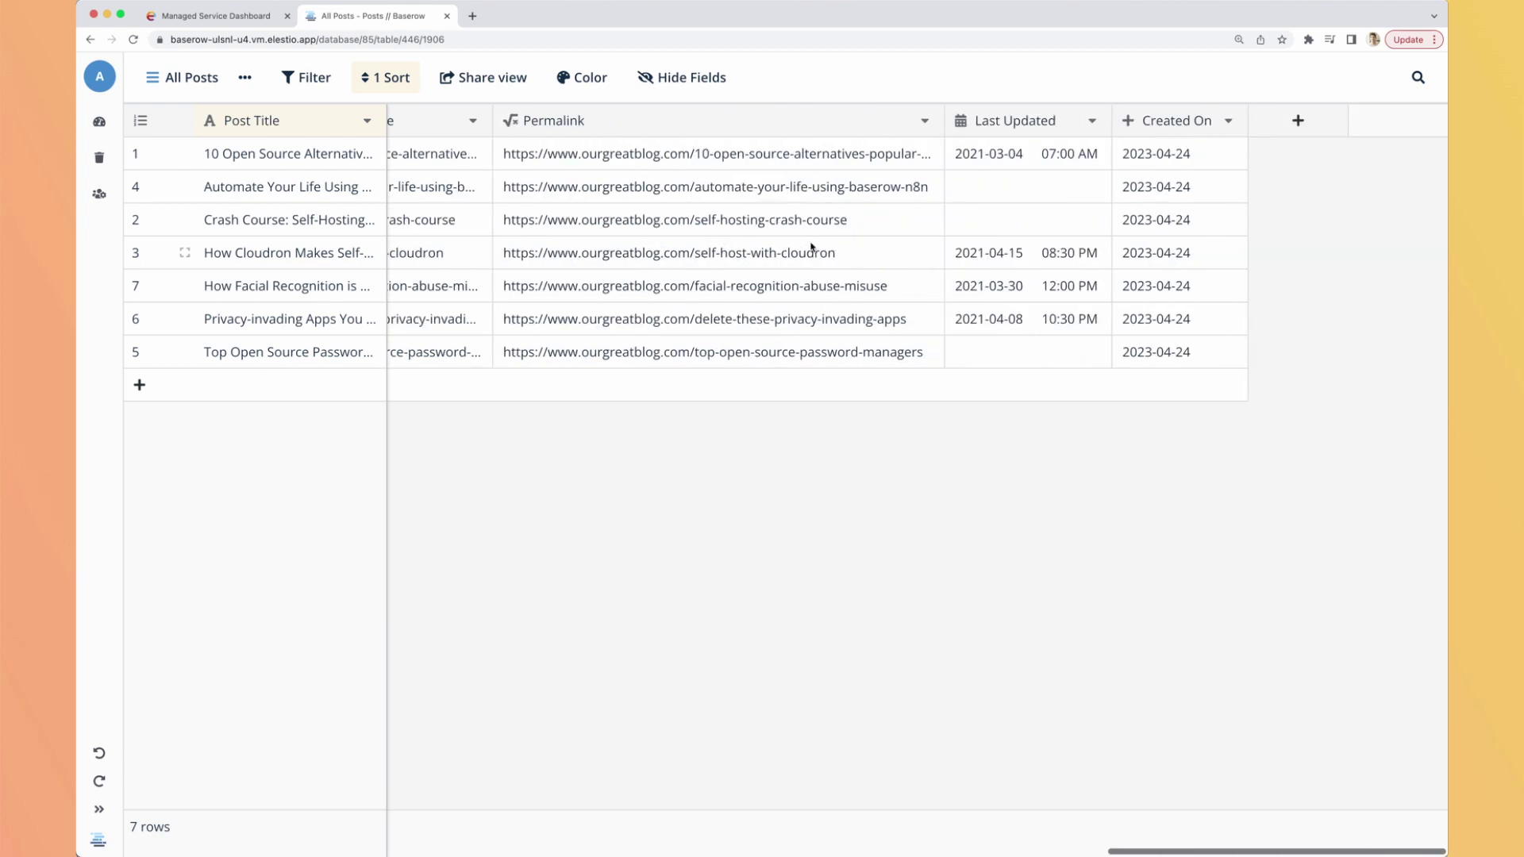
click(1305, 127)
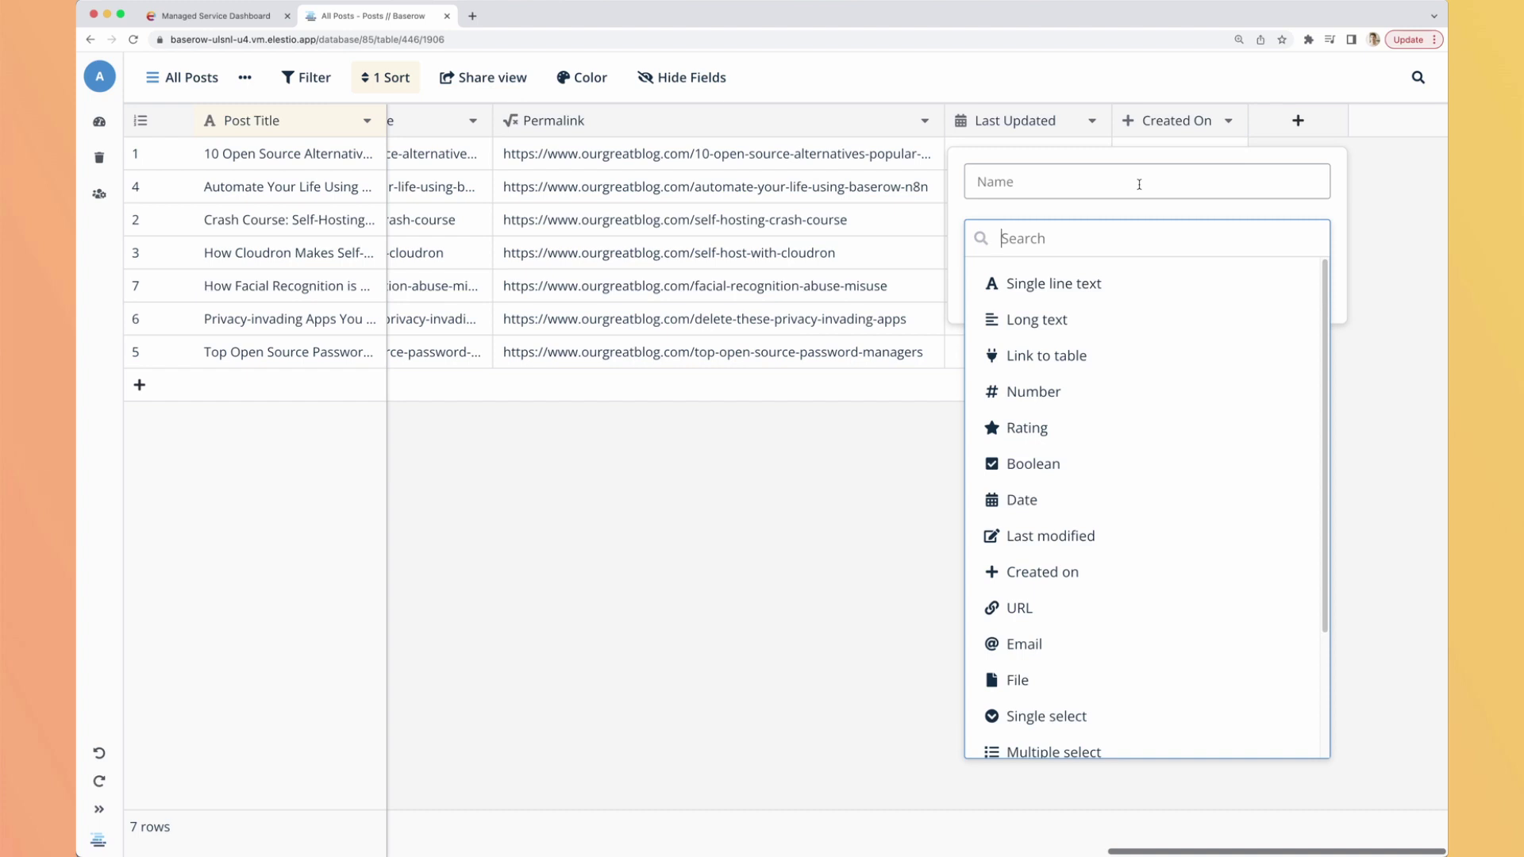
text(fo)
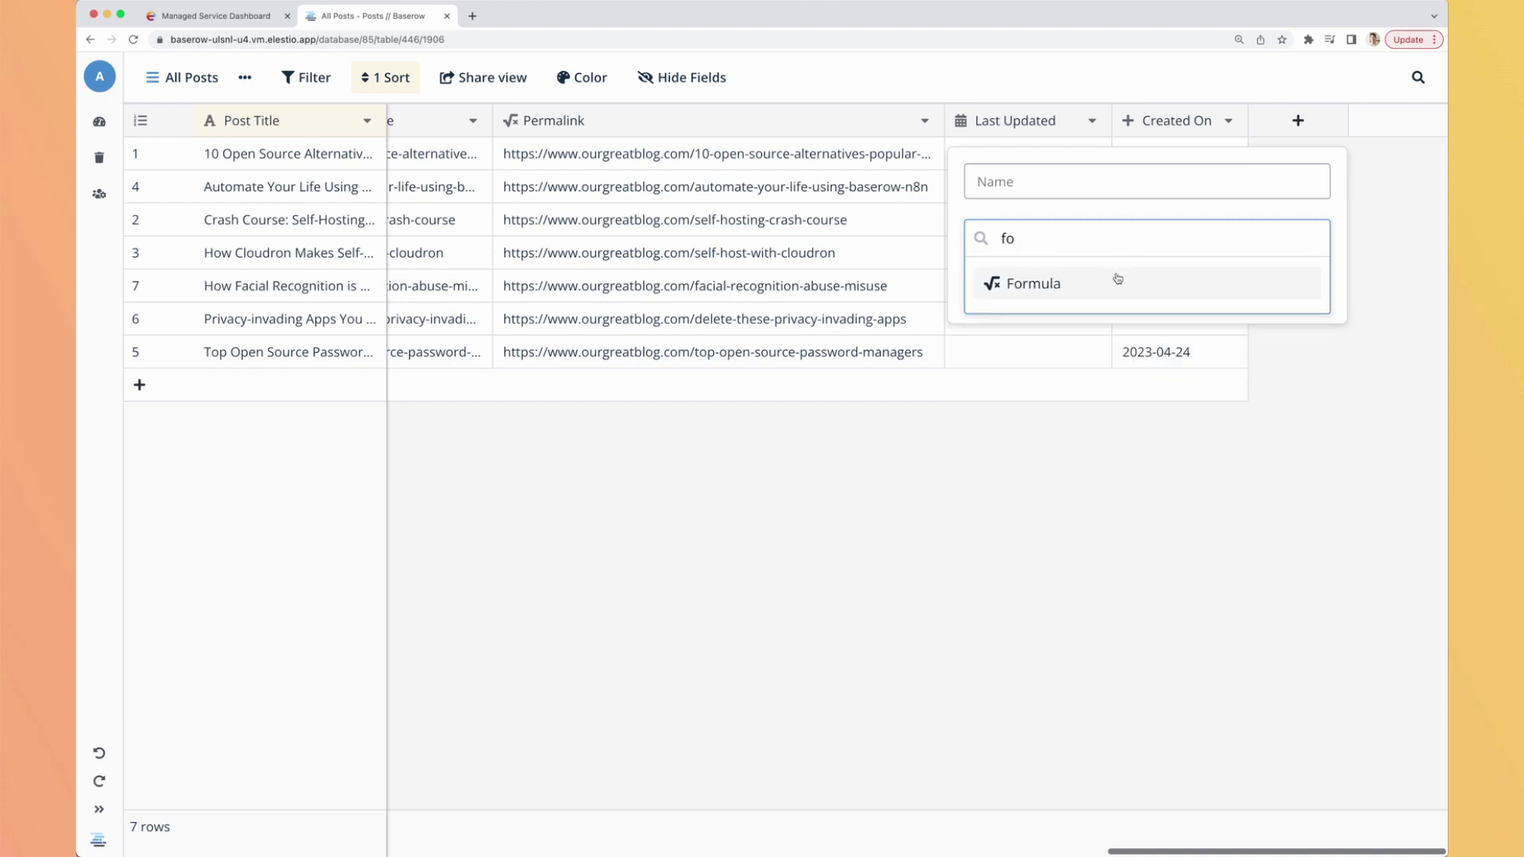
click(1115, 277)
drag(1036, 177, 954, 173)
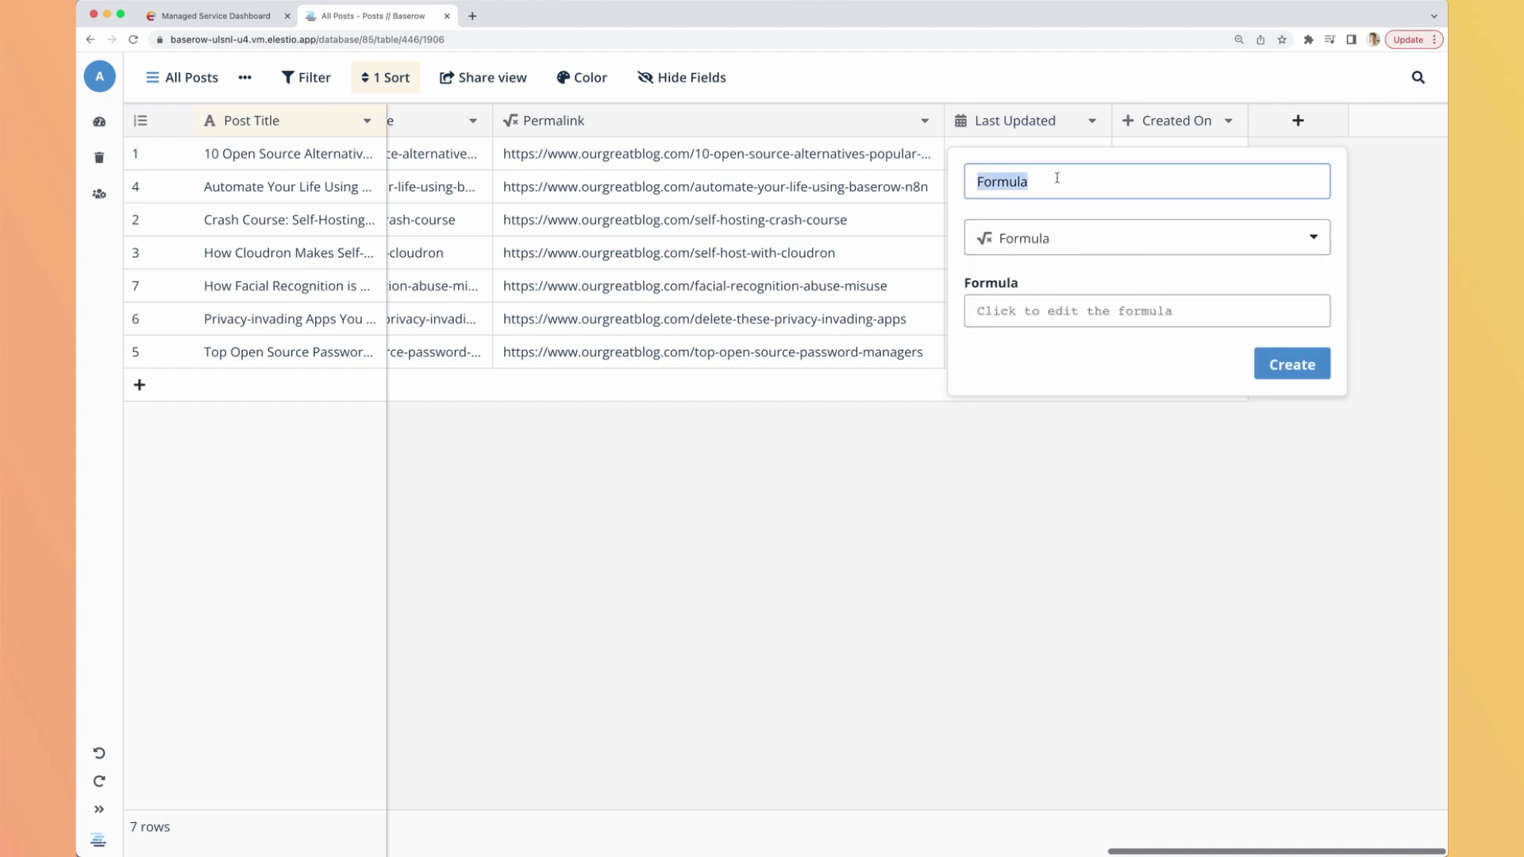
text(Yea)
text(Post)
click(1076, 310)
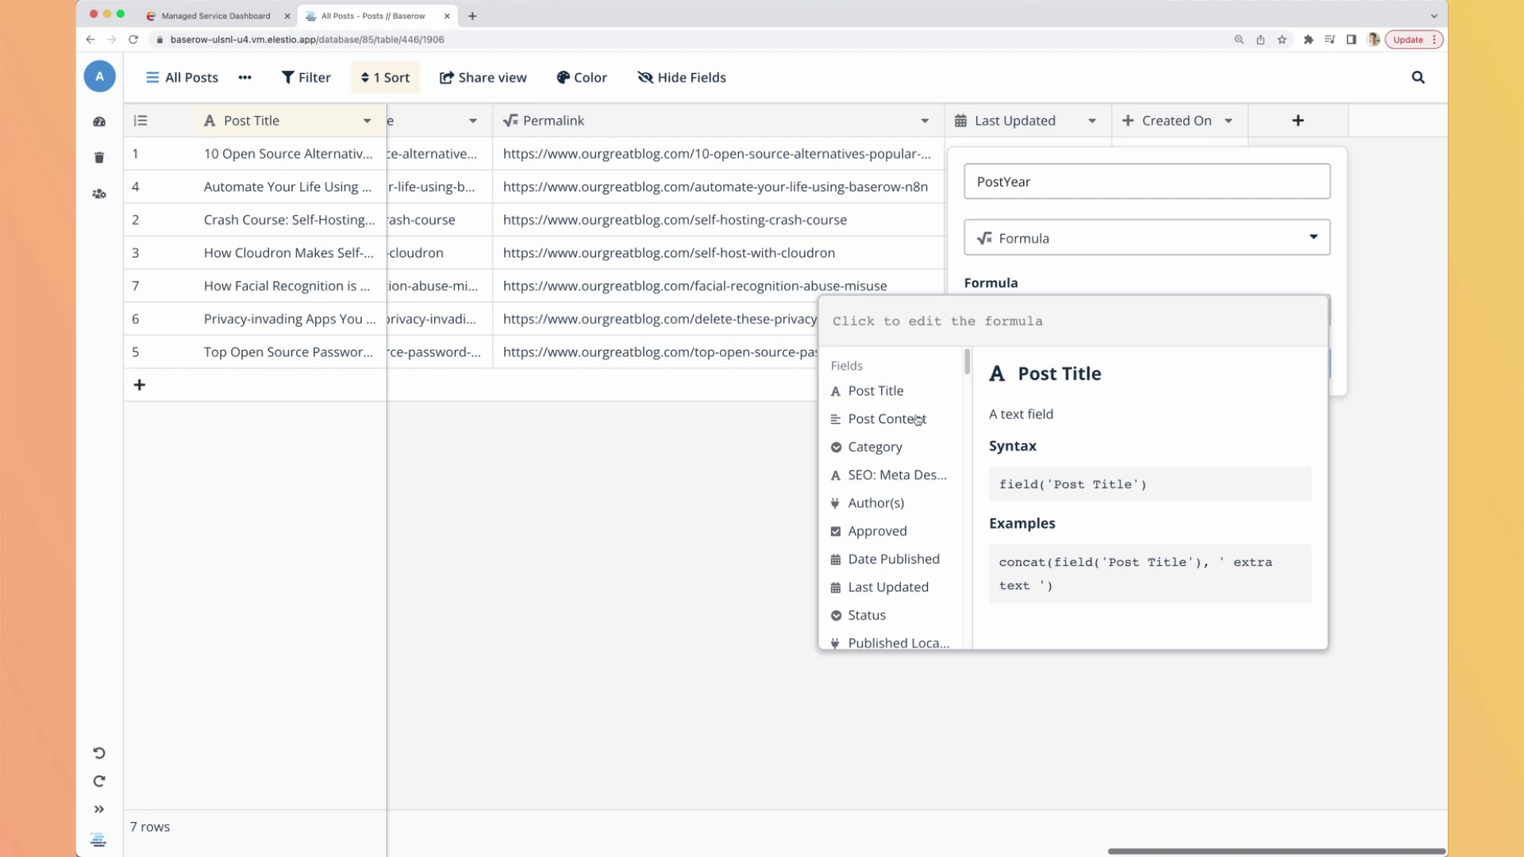
scroll(888, 469, down, 1)
scroll(889, 464, down, 10)
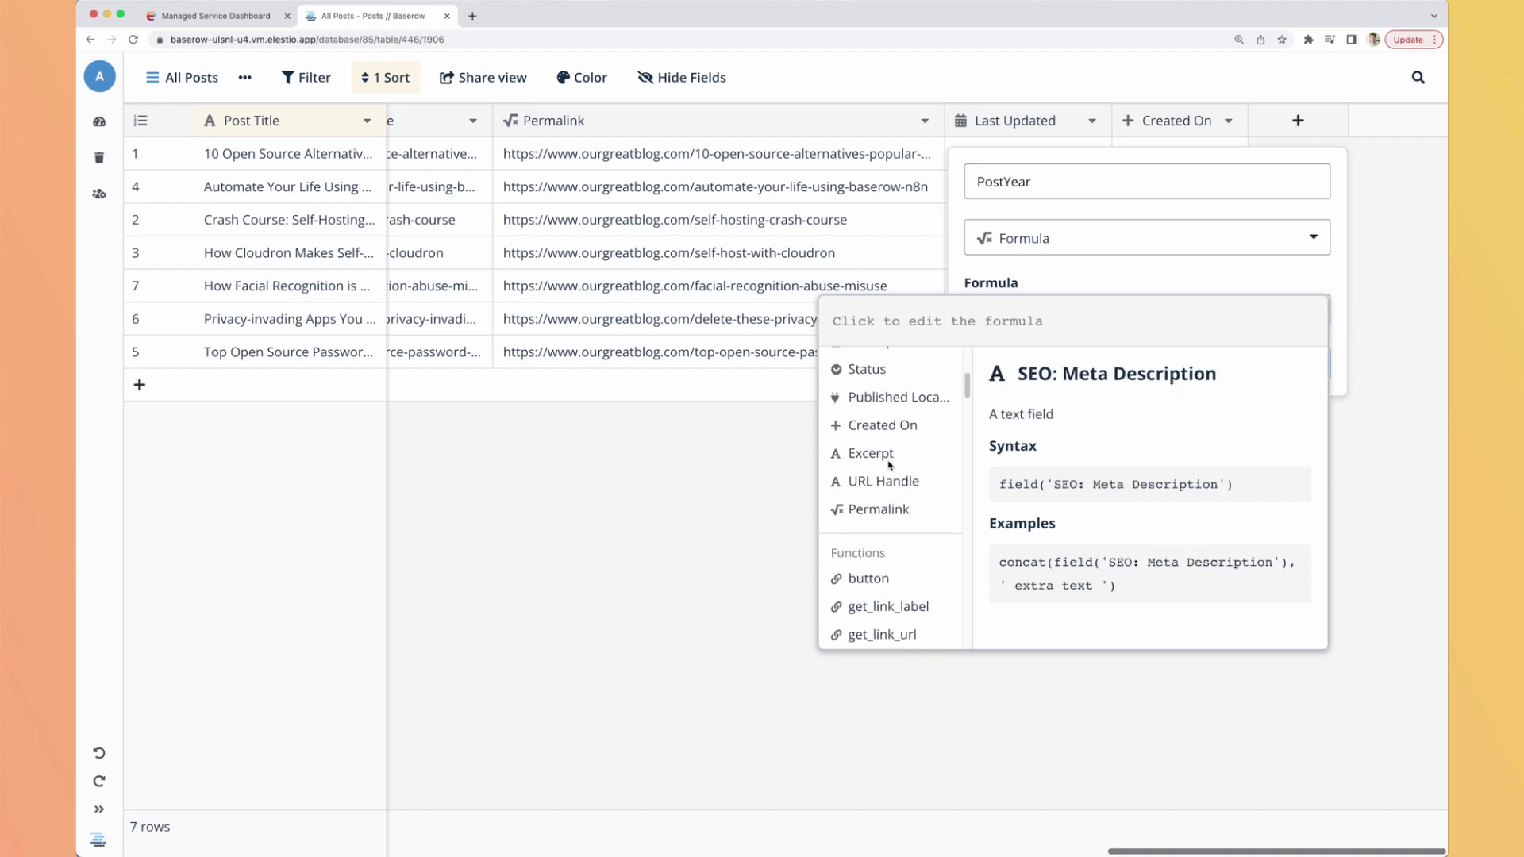
scroll(887, 468, down, 15)
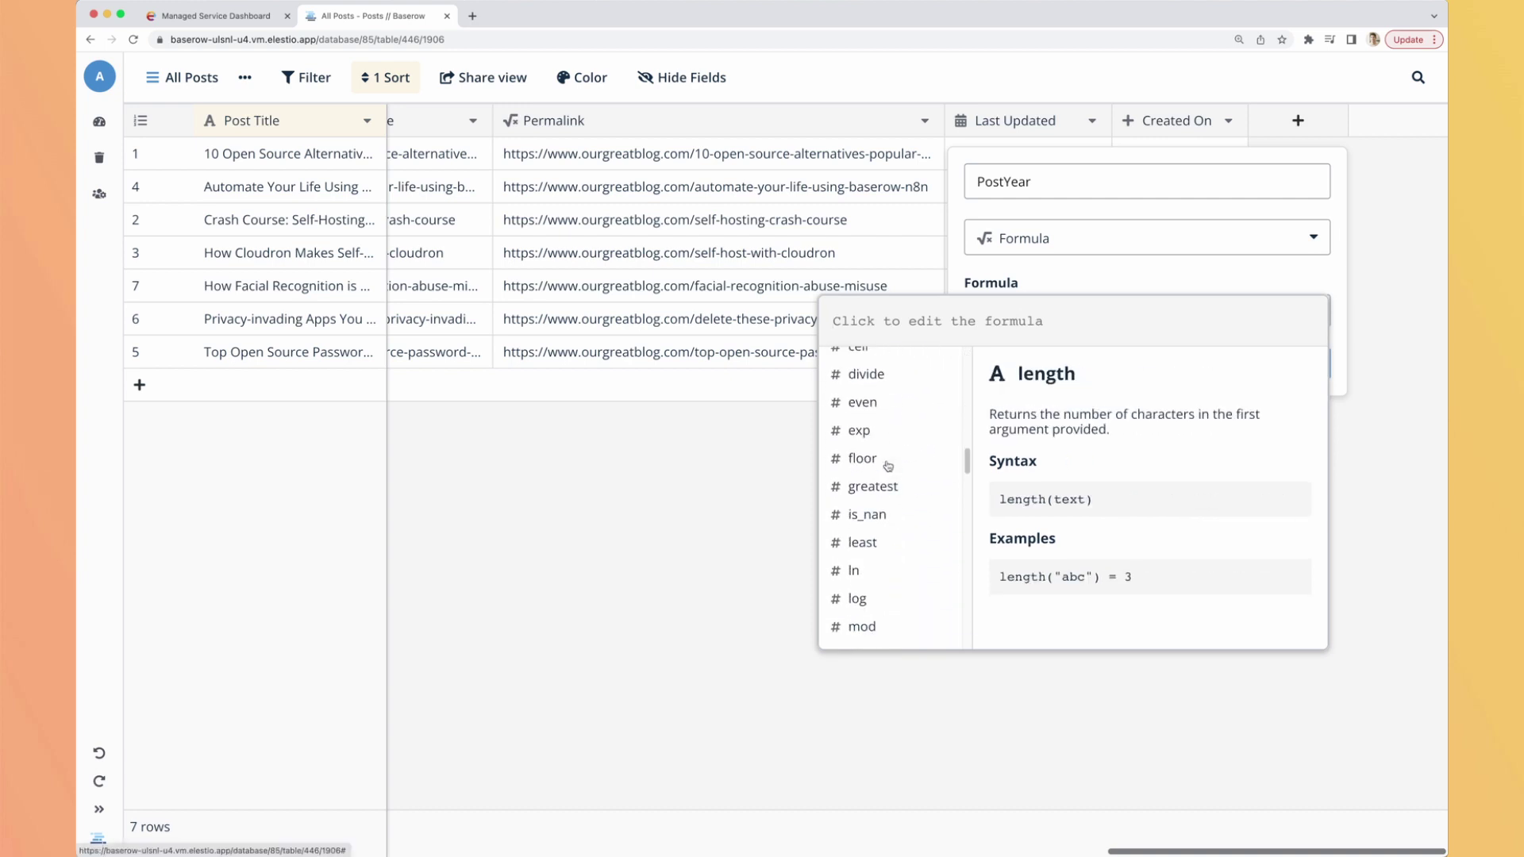
scroll(886, 480, up, 3)
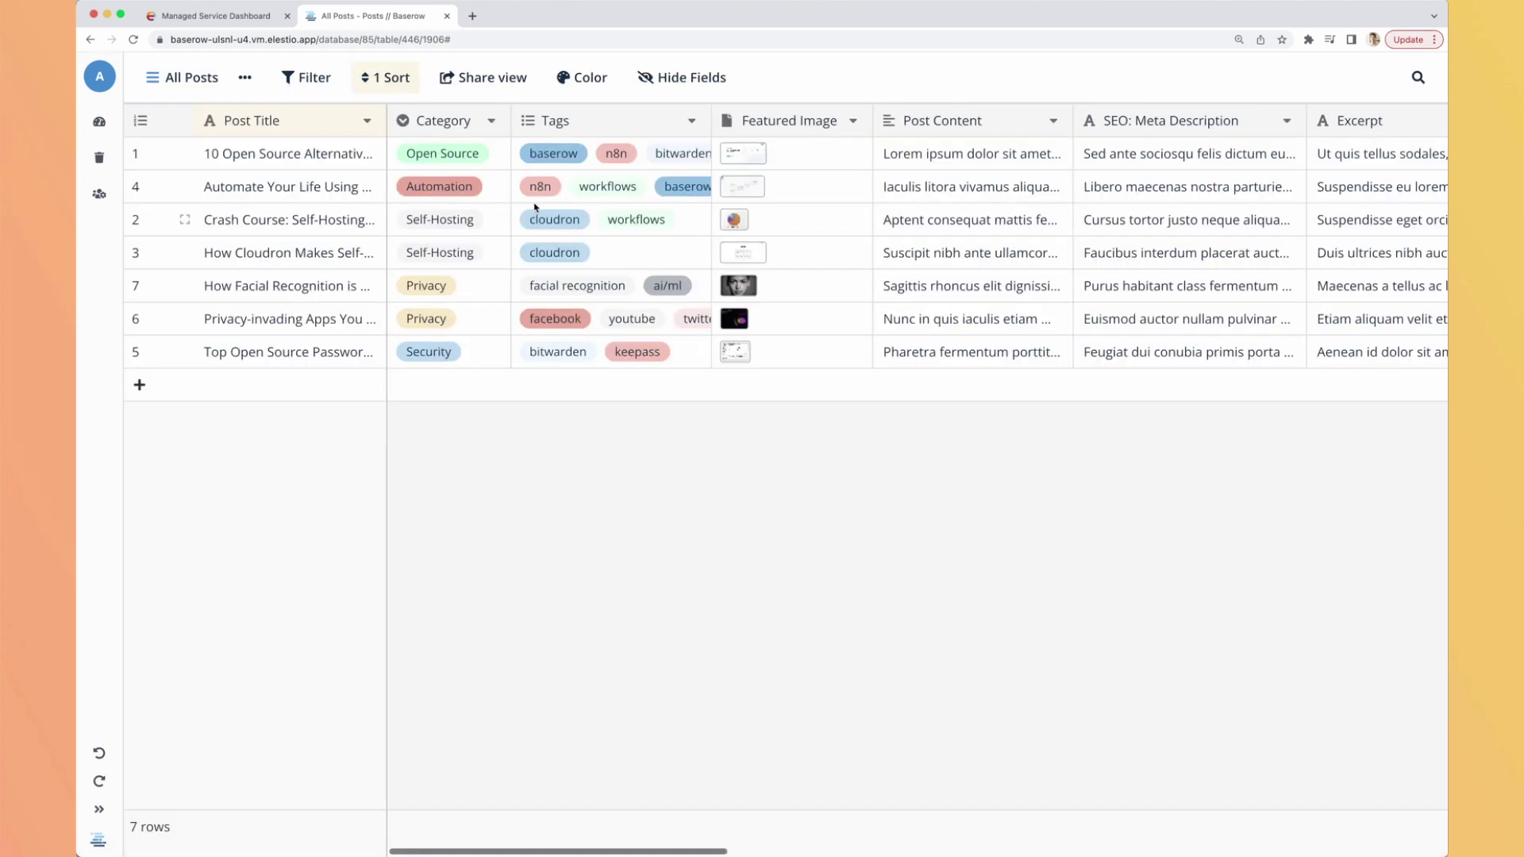
Create a Formula field with year(field('Date Published')) in the Posts table.
scroll(826, 254, right, 15)
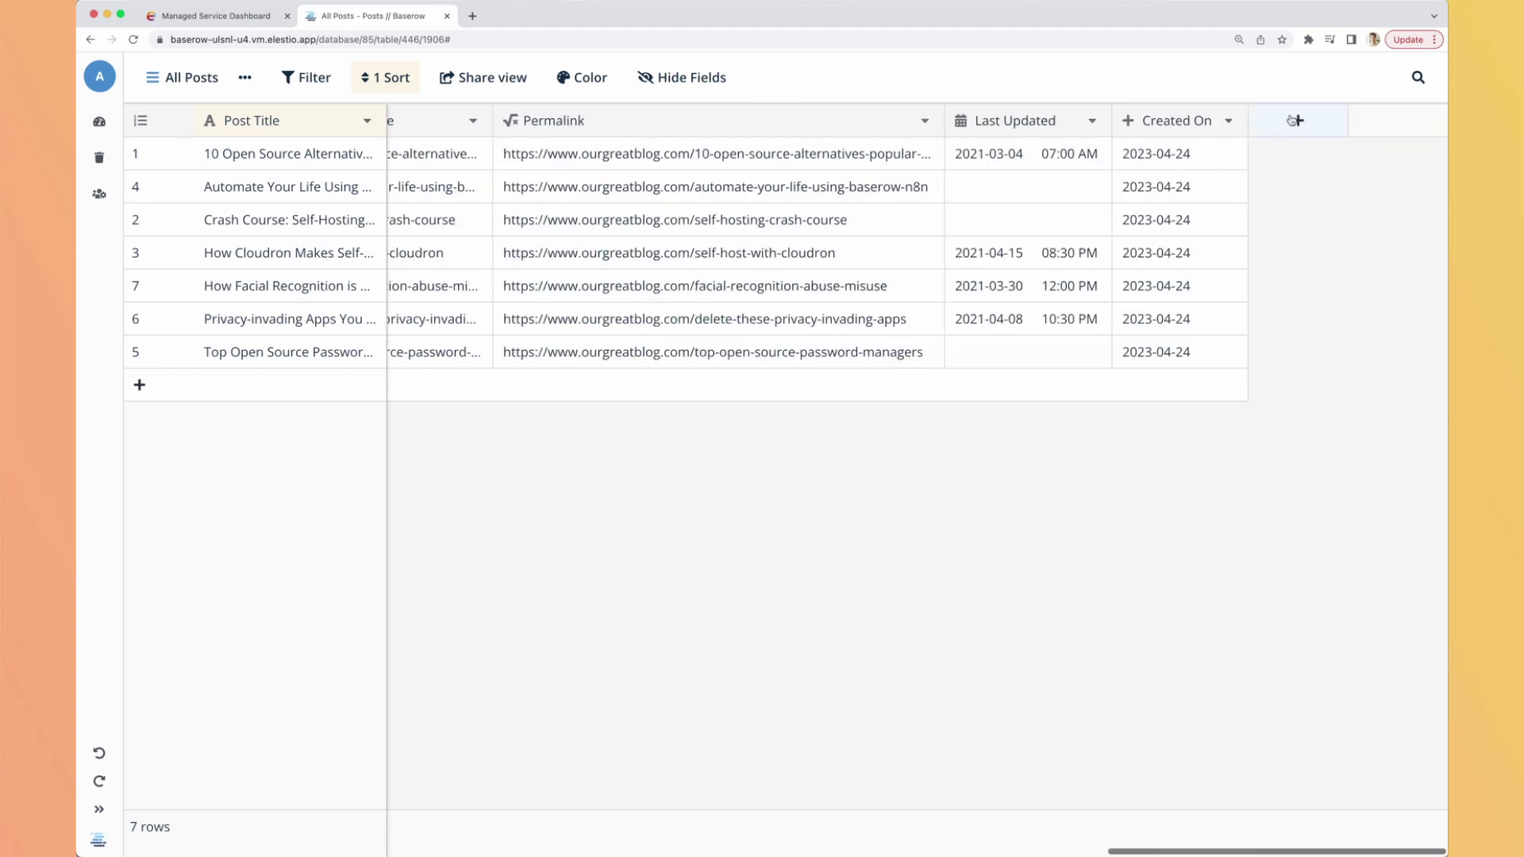
click(1297, 120)
text(for)
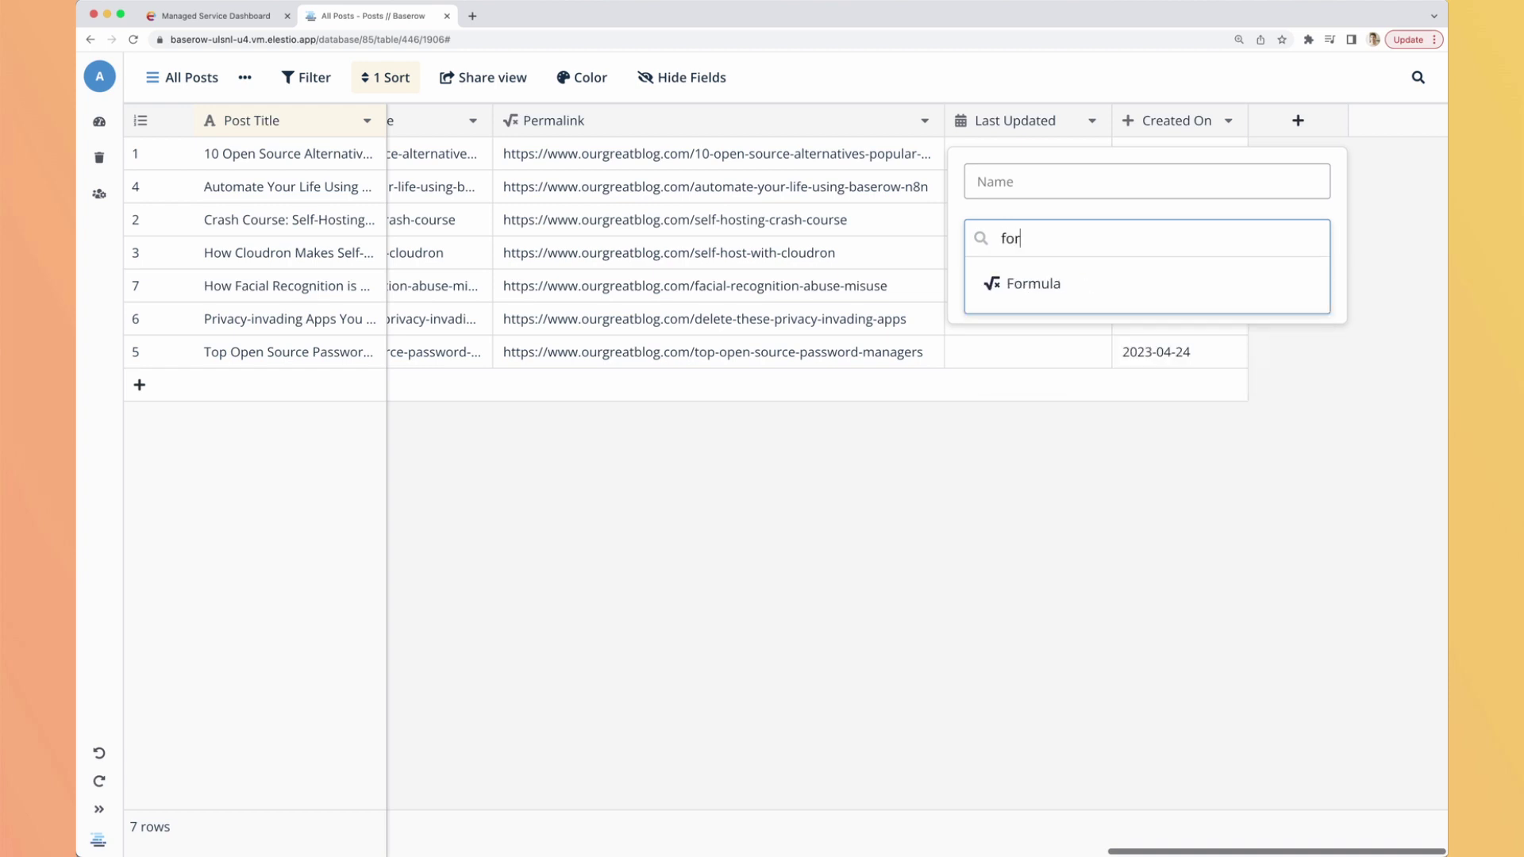
click(1044, 281)
click(1046, 311)
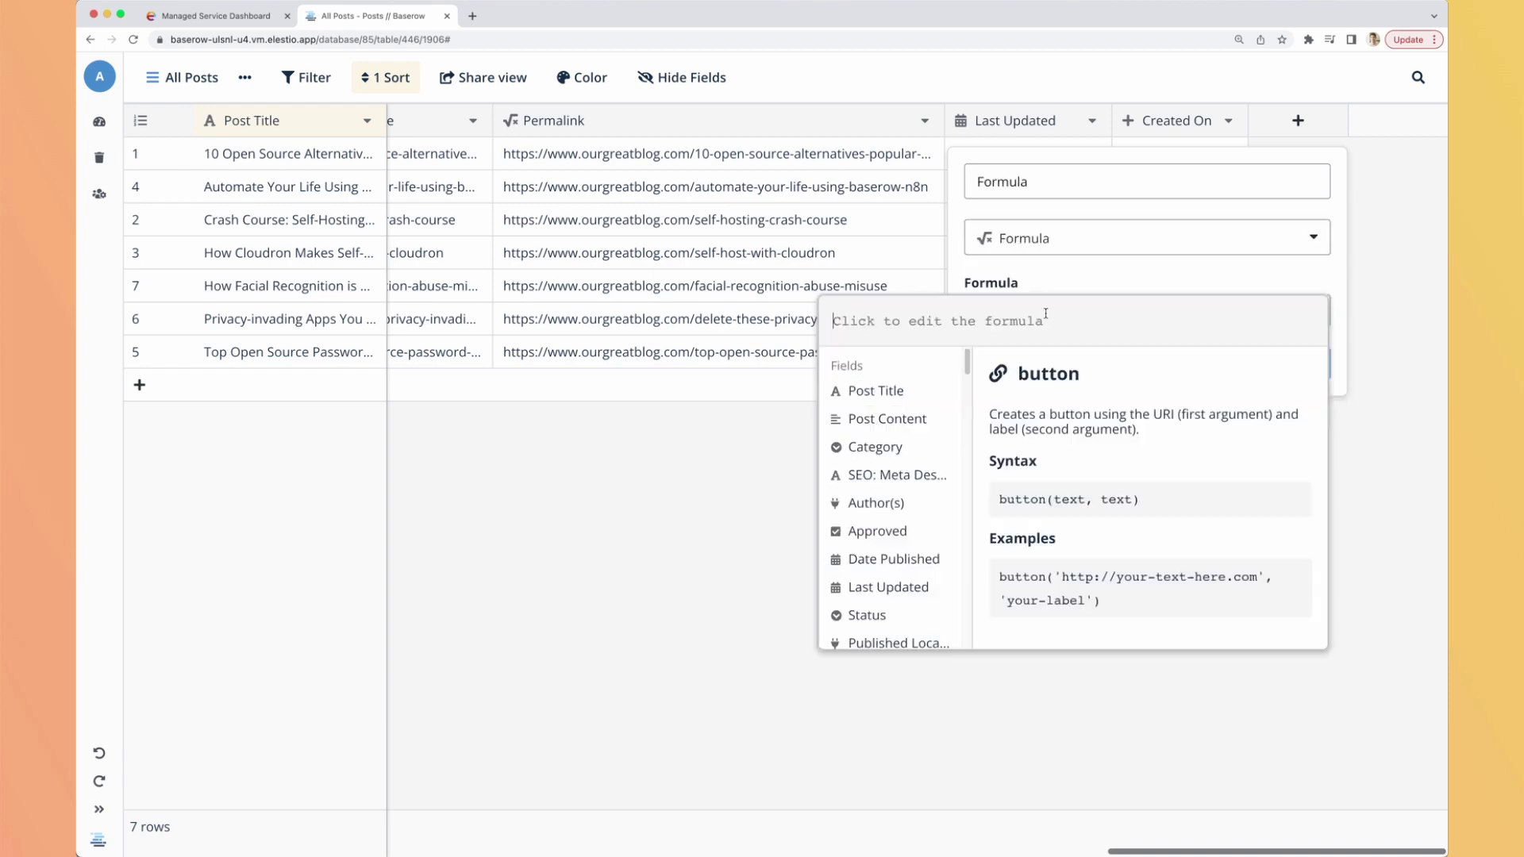
text(year)
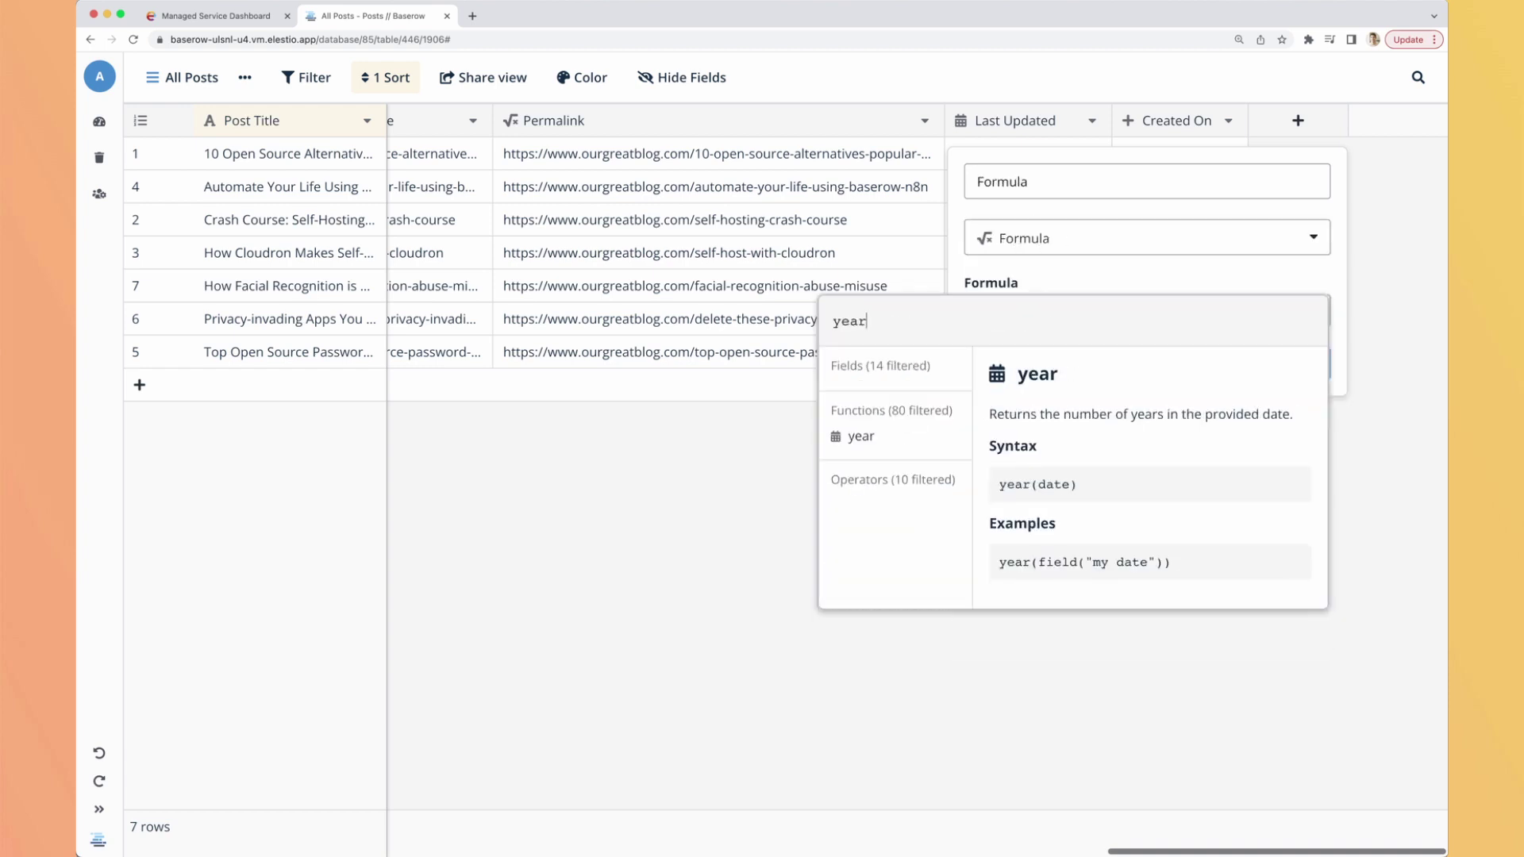
click(904, 442)
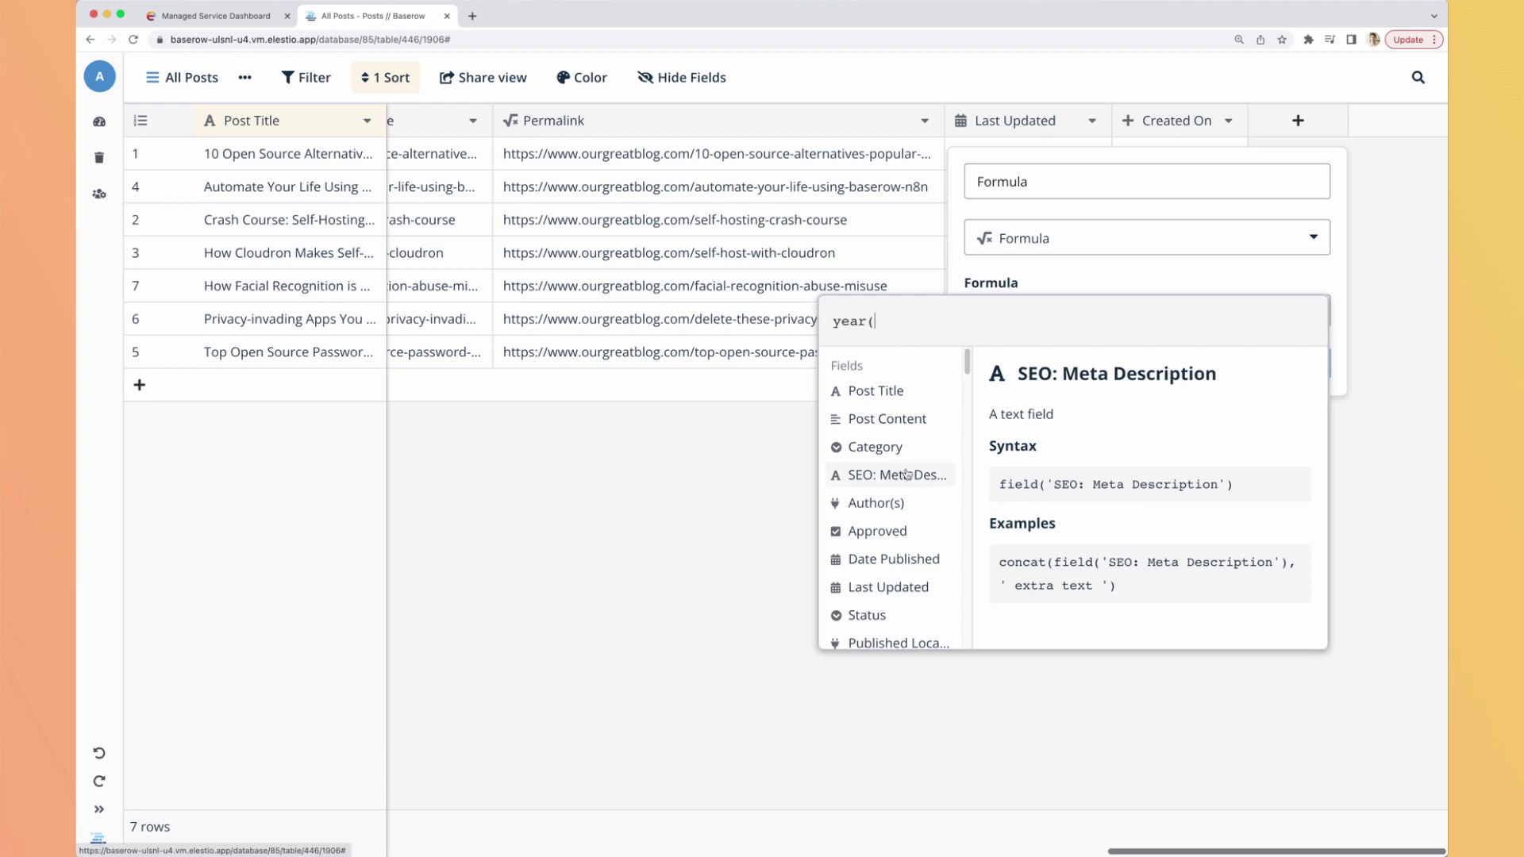
click(887, 560)
text())
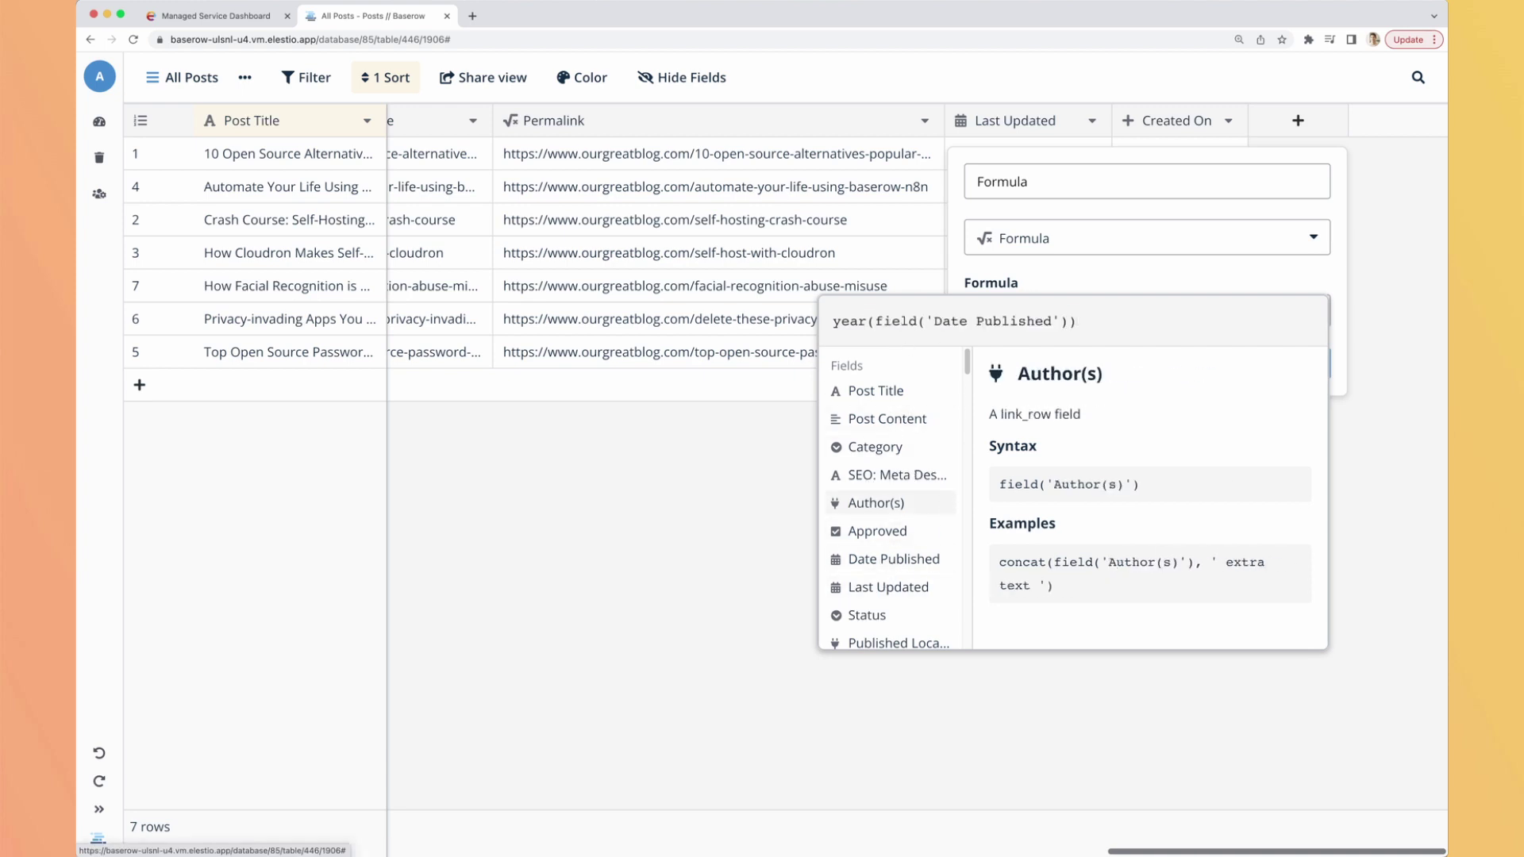
click(1184, 283)
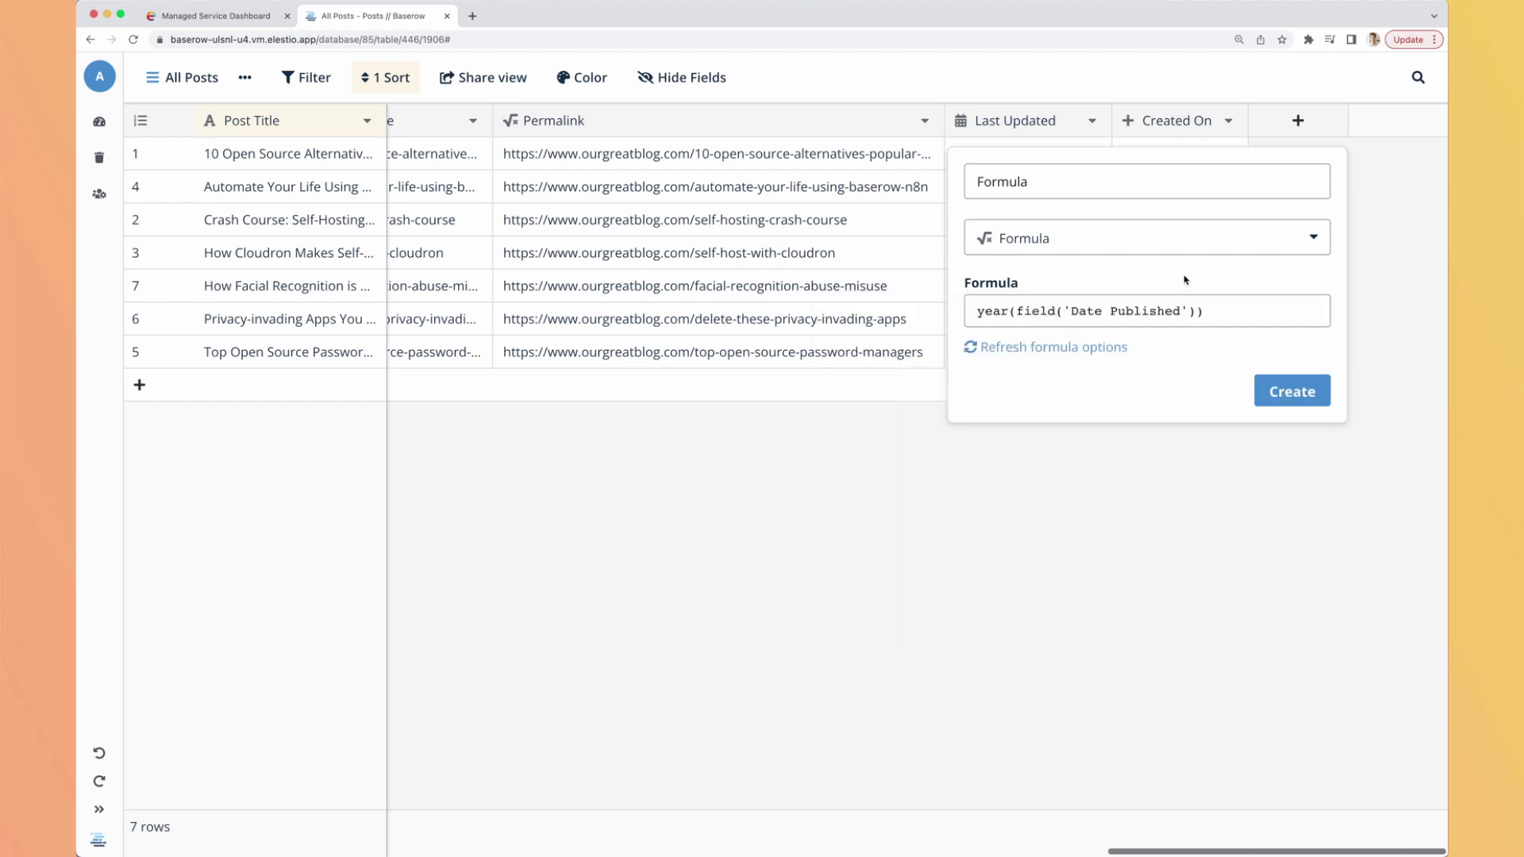
click(1290, 390)
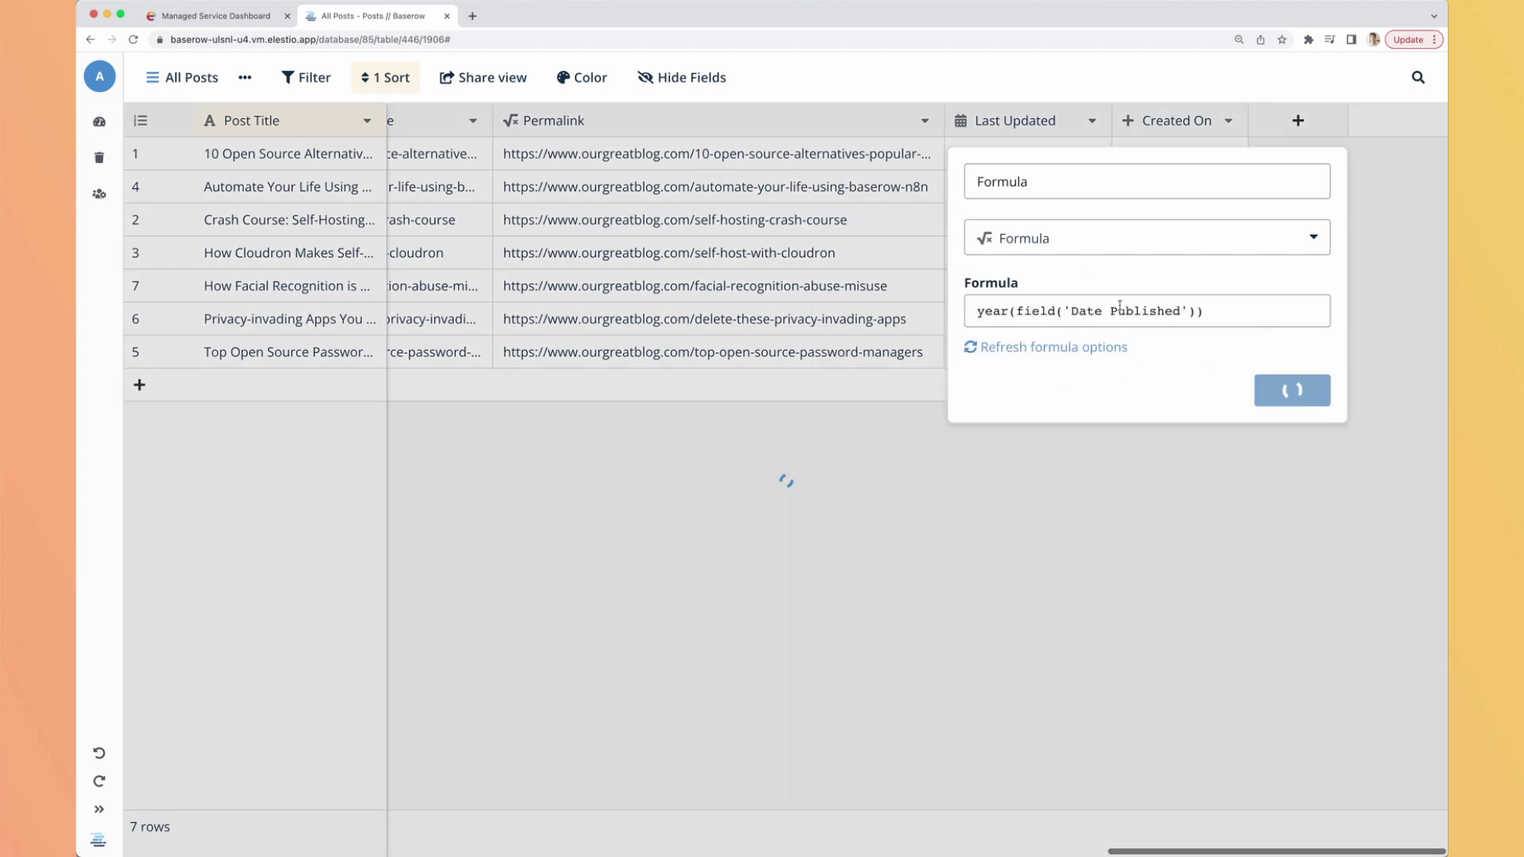
scroll(1019, 303, right, 3)
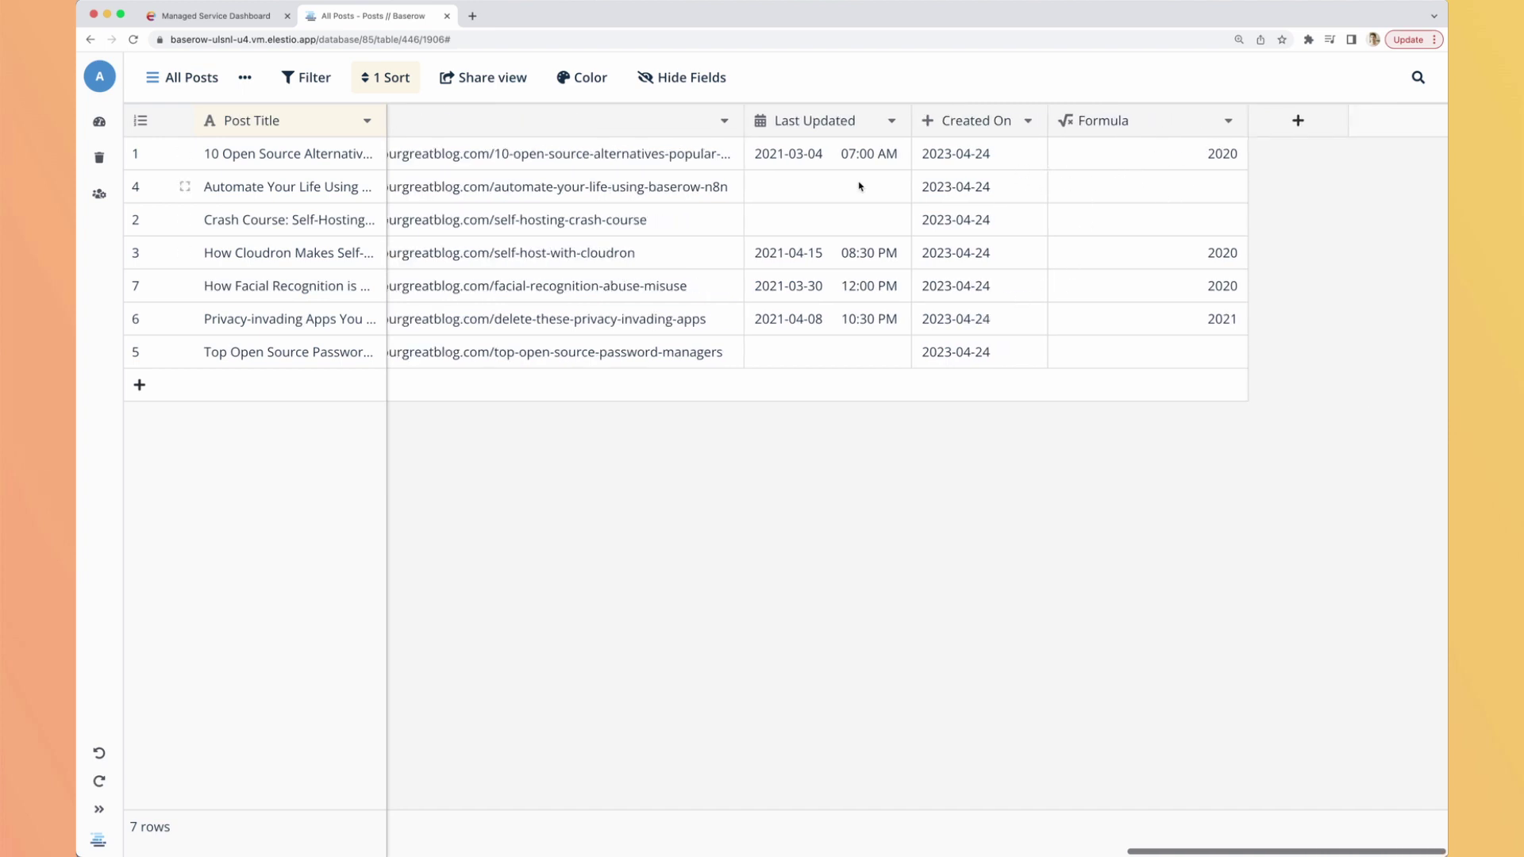
scroll(918, 193, left, 10)
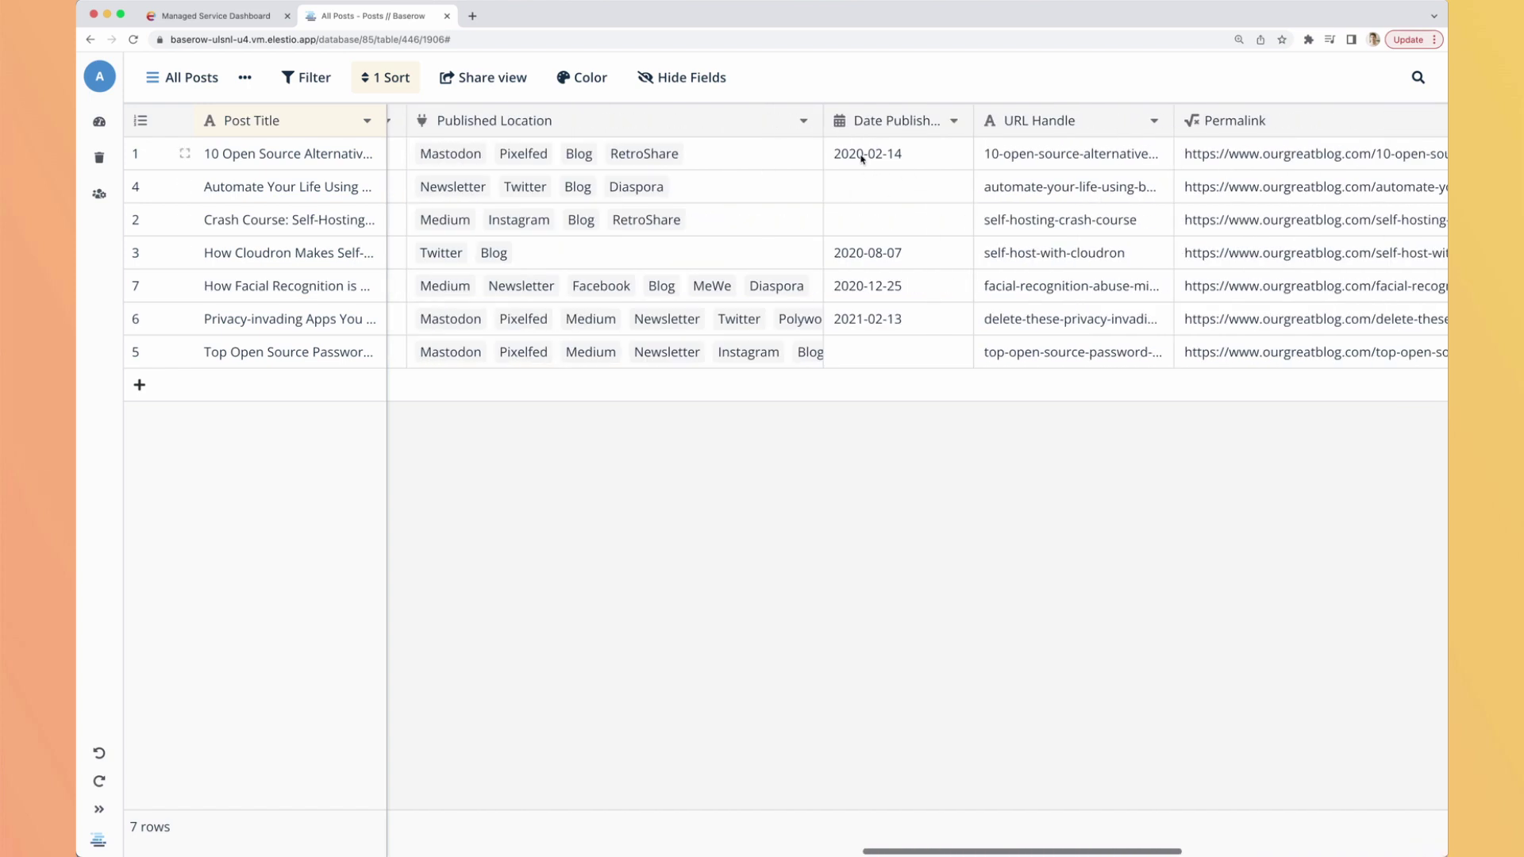
scroll(905, 166, right, 15)
scroll(897, 174, left, 4)
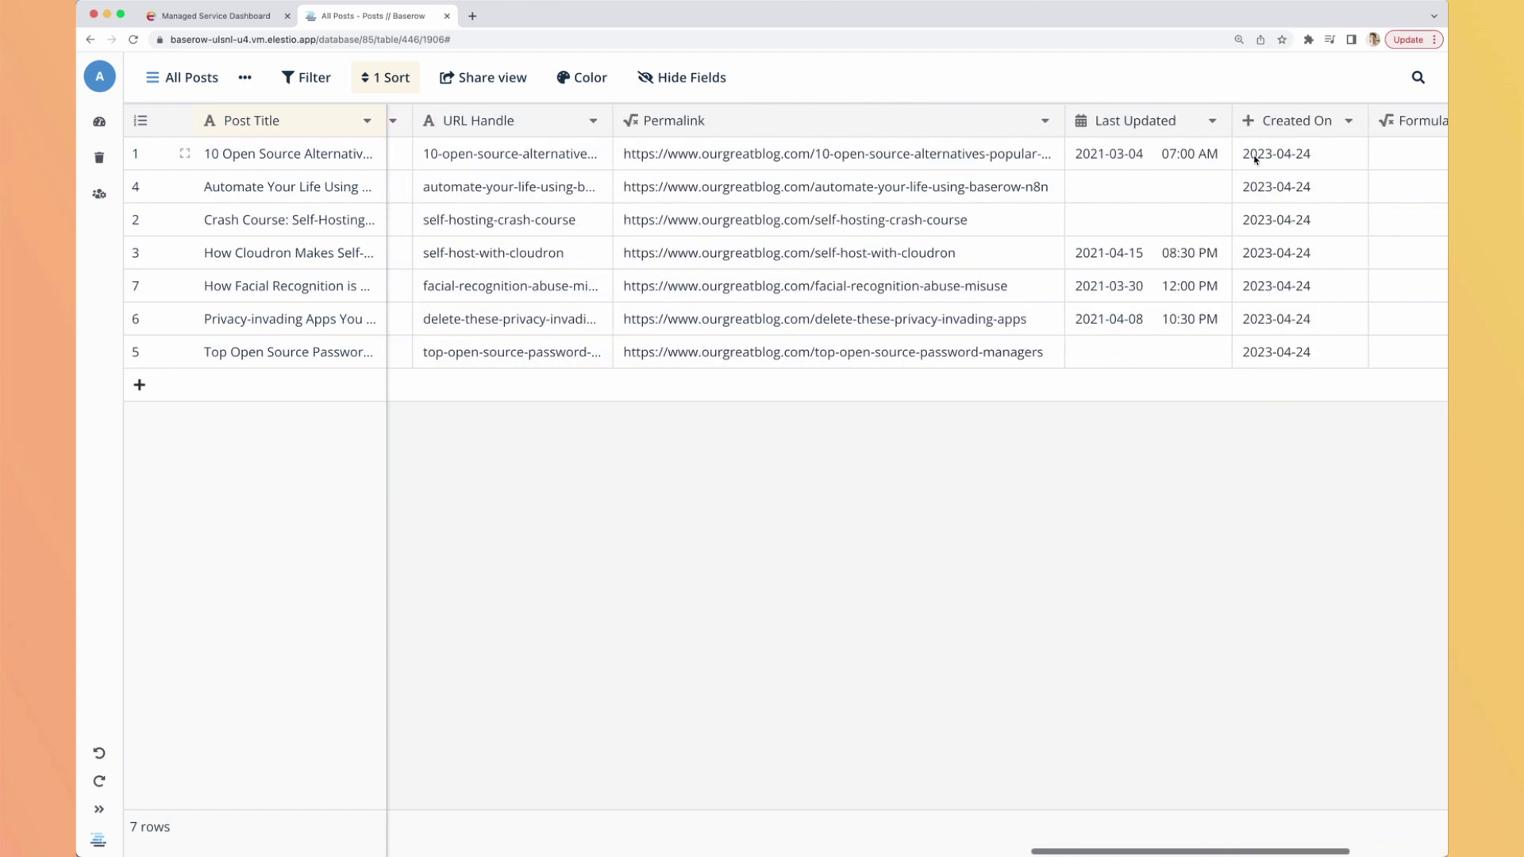
scroll(1248, 153, right, 2)
scroll(942, 221, left, 7)
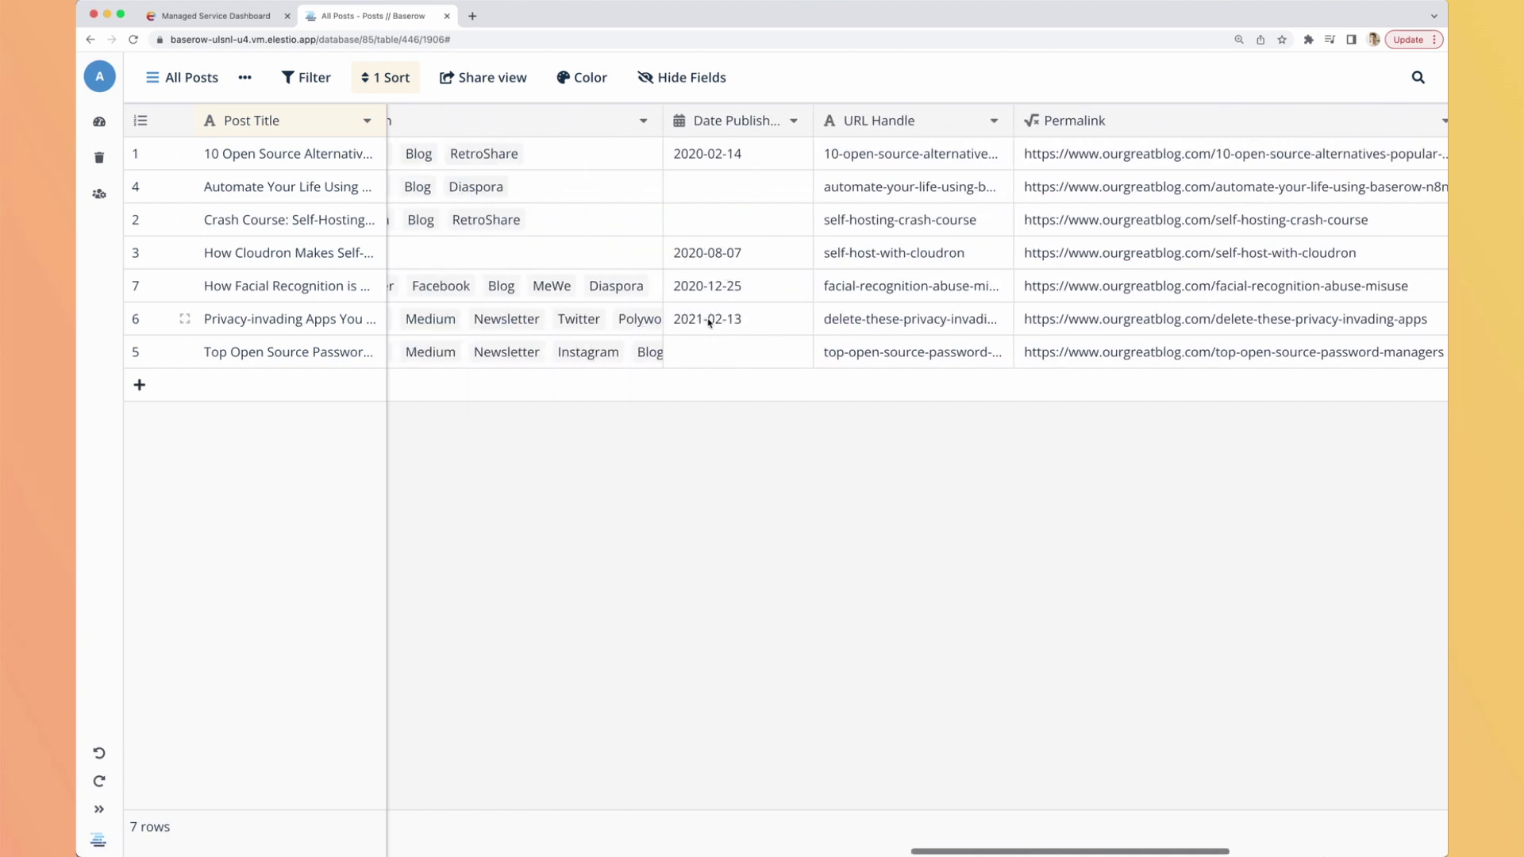
scroll(749, 334, right, 9)
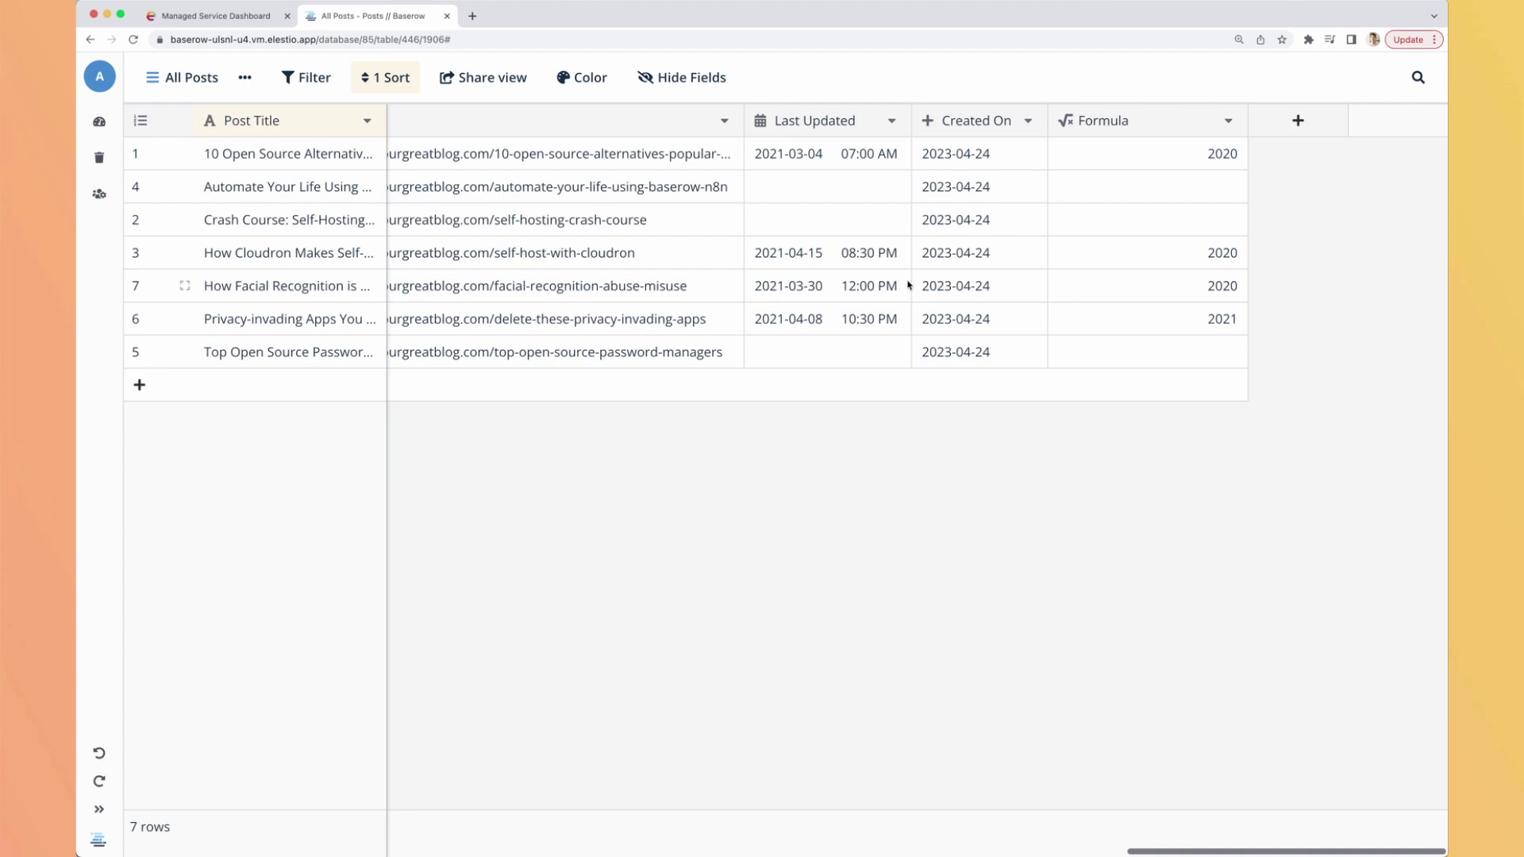
scroll(698, 252, left, 12)
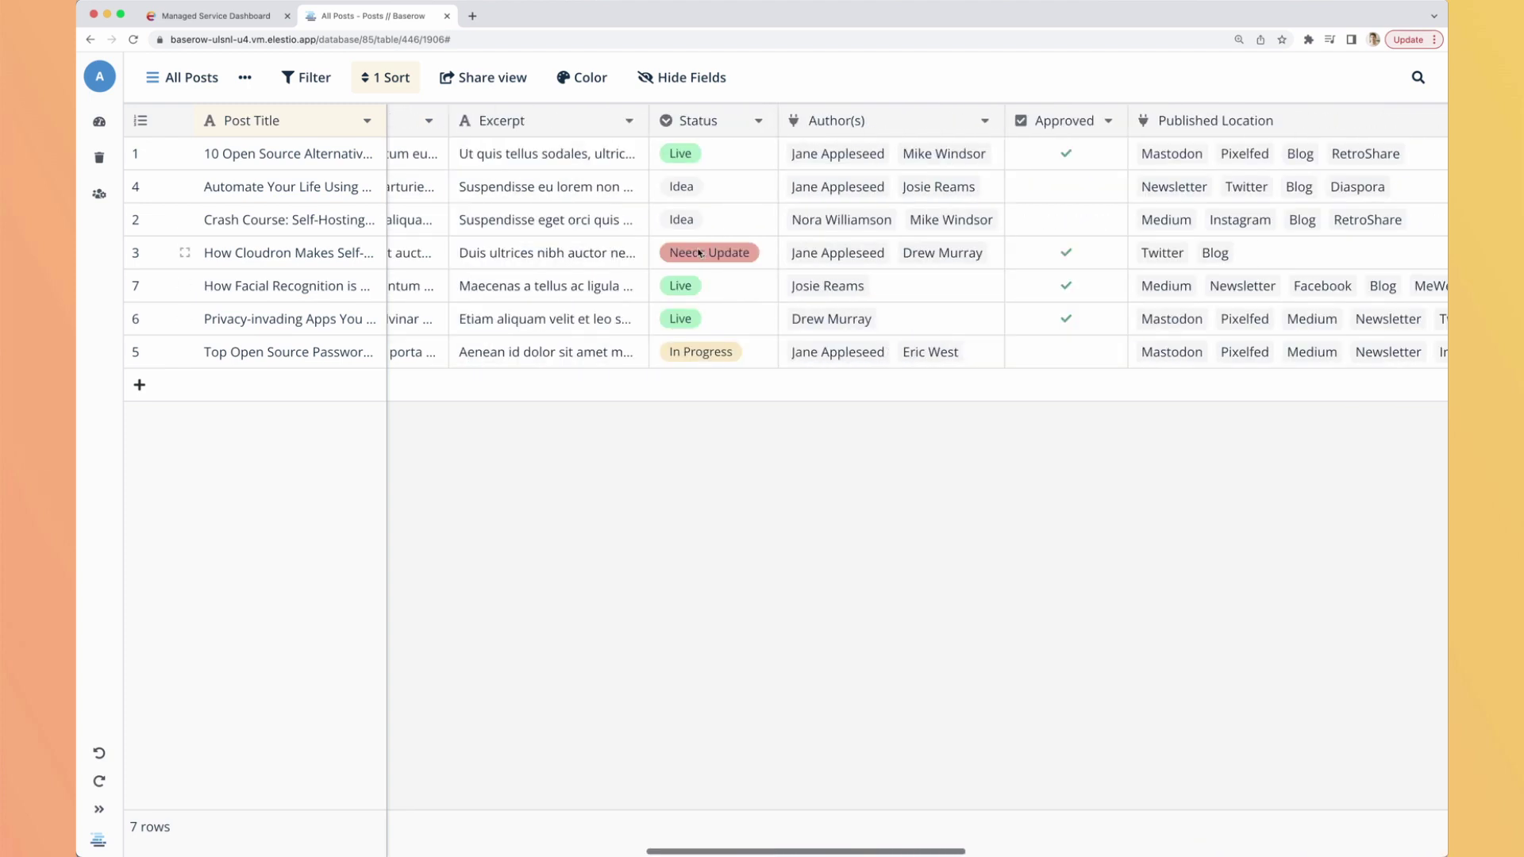
scroll(677, 240, left, 5)
click(308, 79)
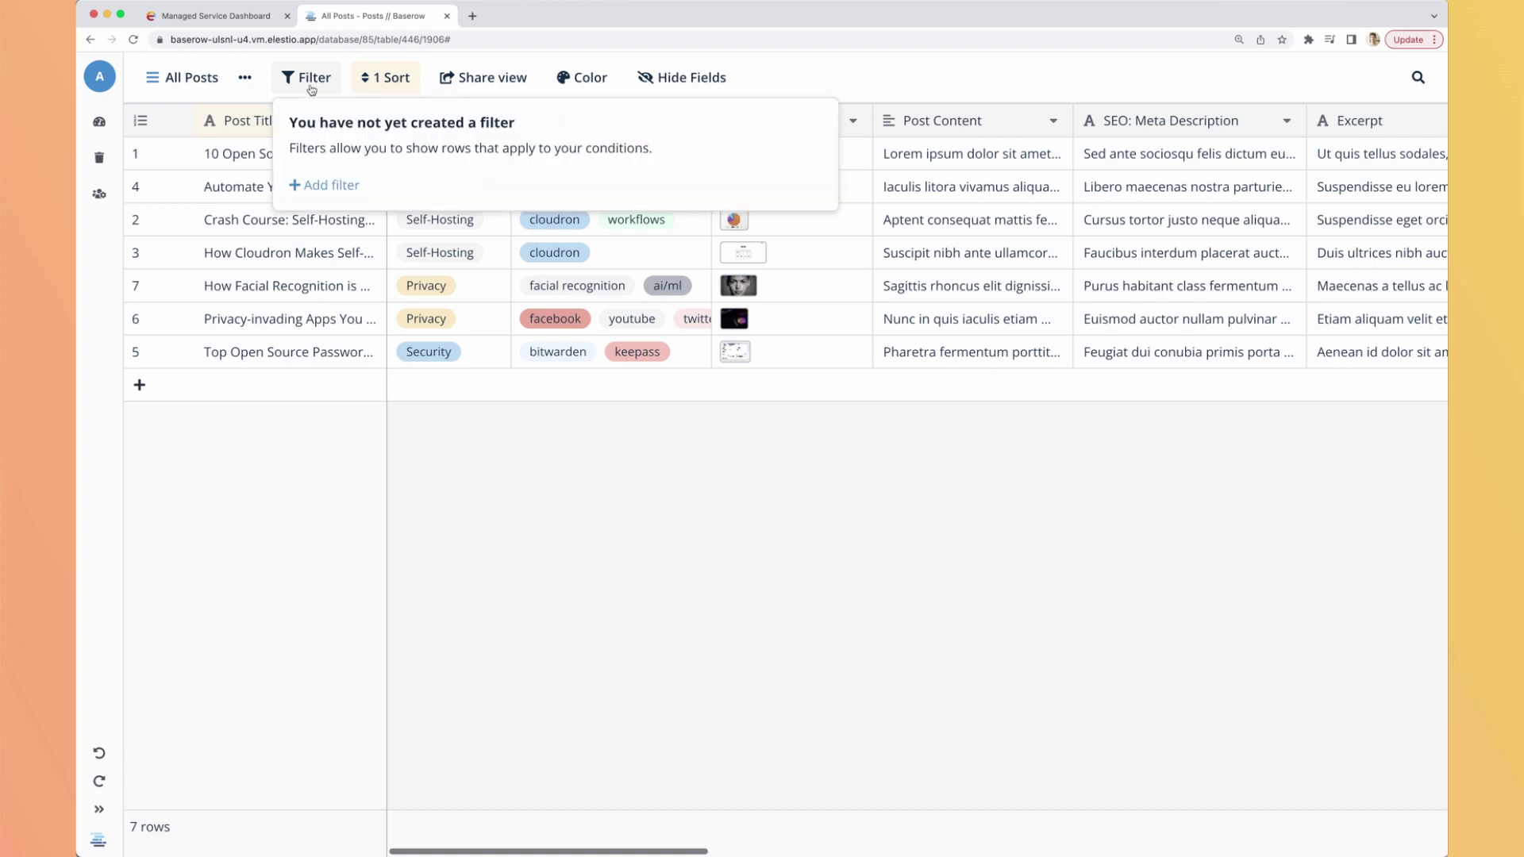
click(334, 187)
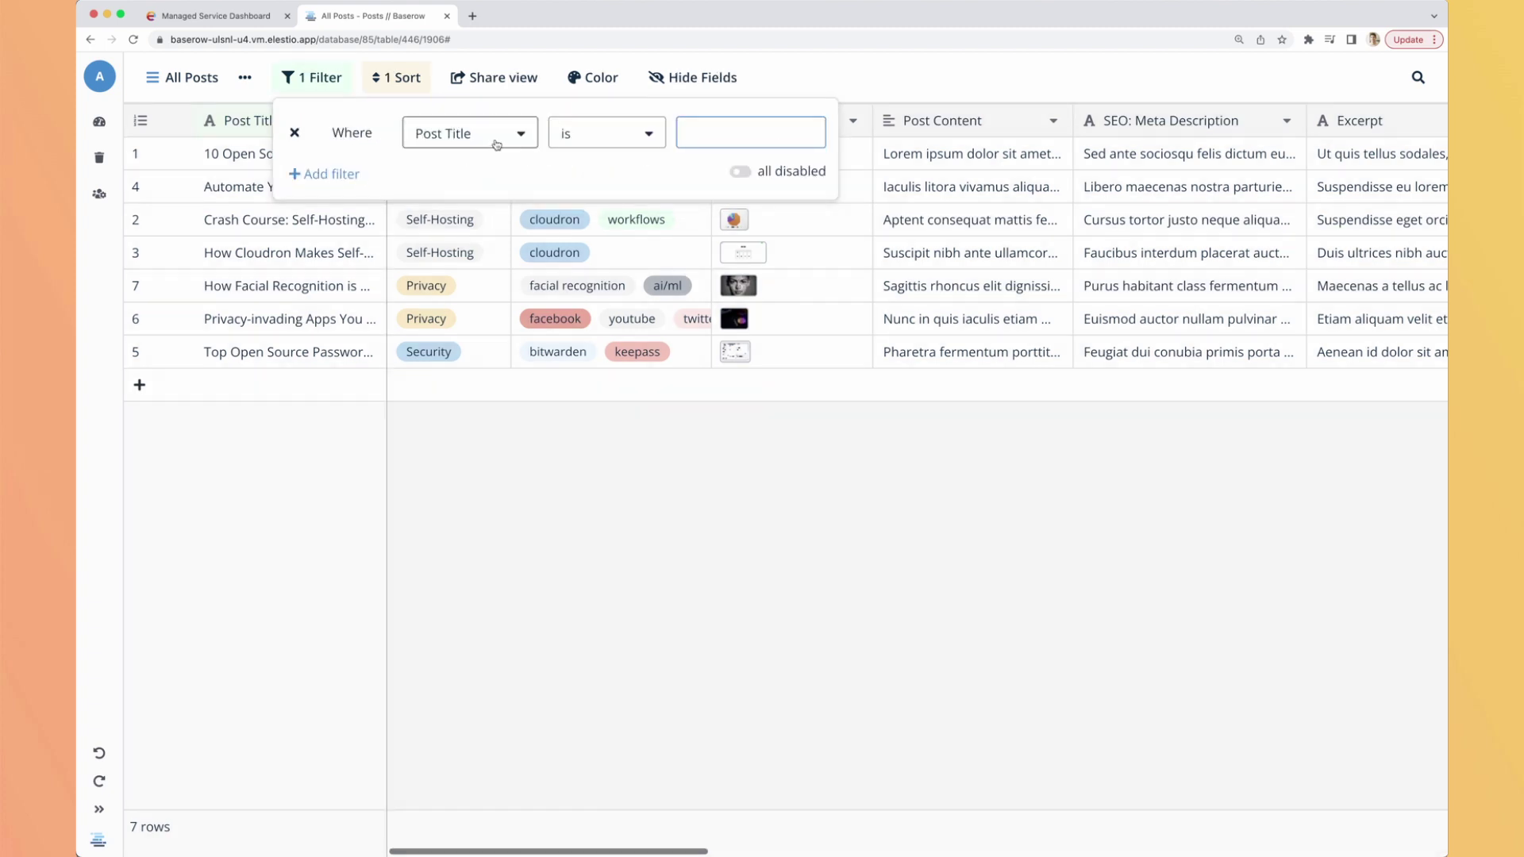
click(495, 141)
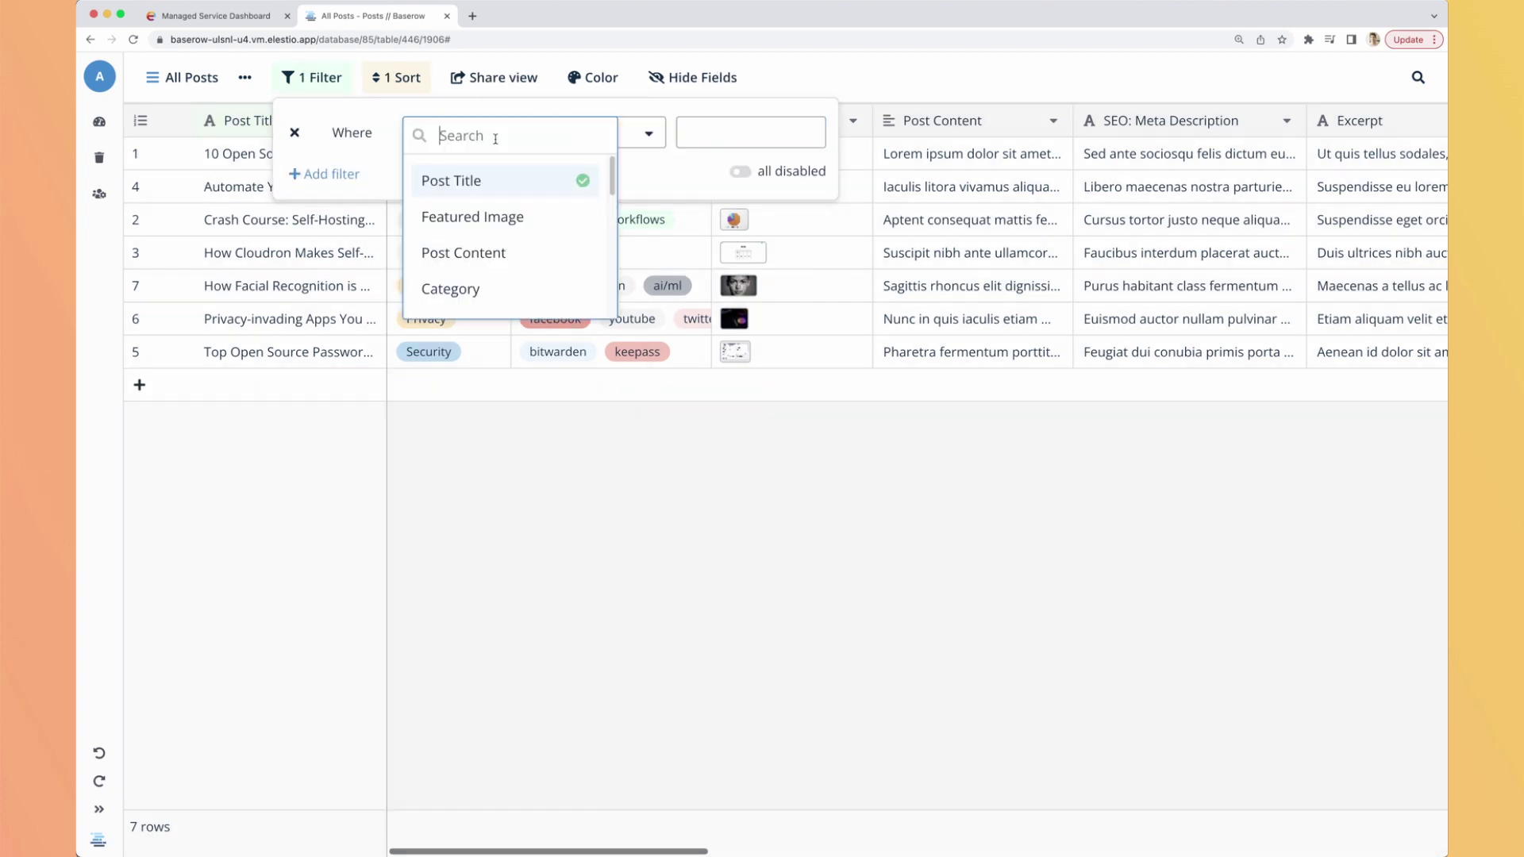
scroll(479, 197, down, 2)
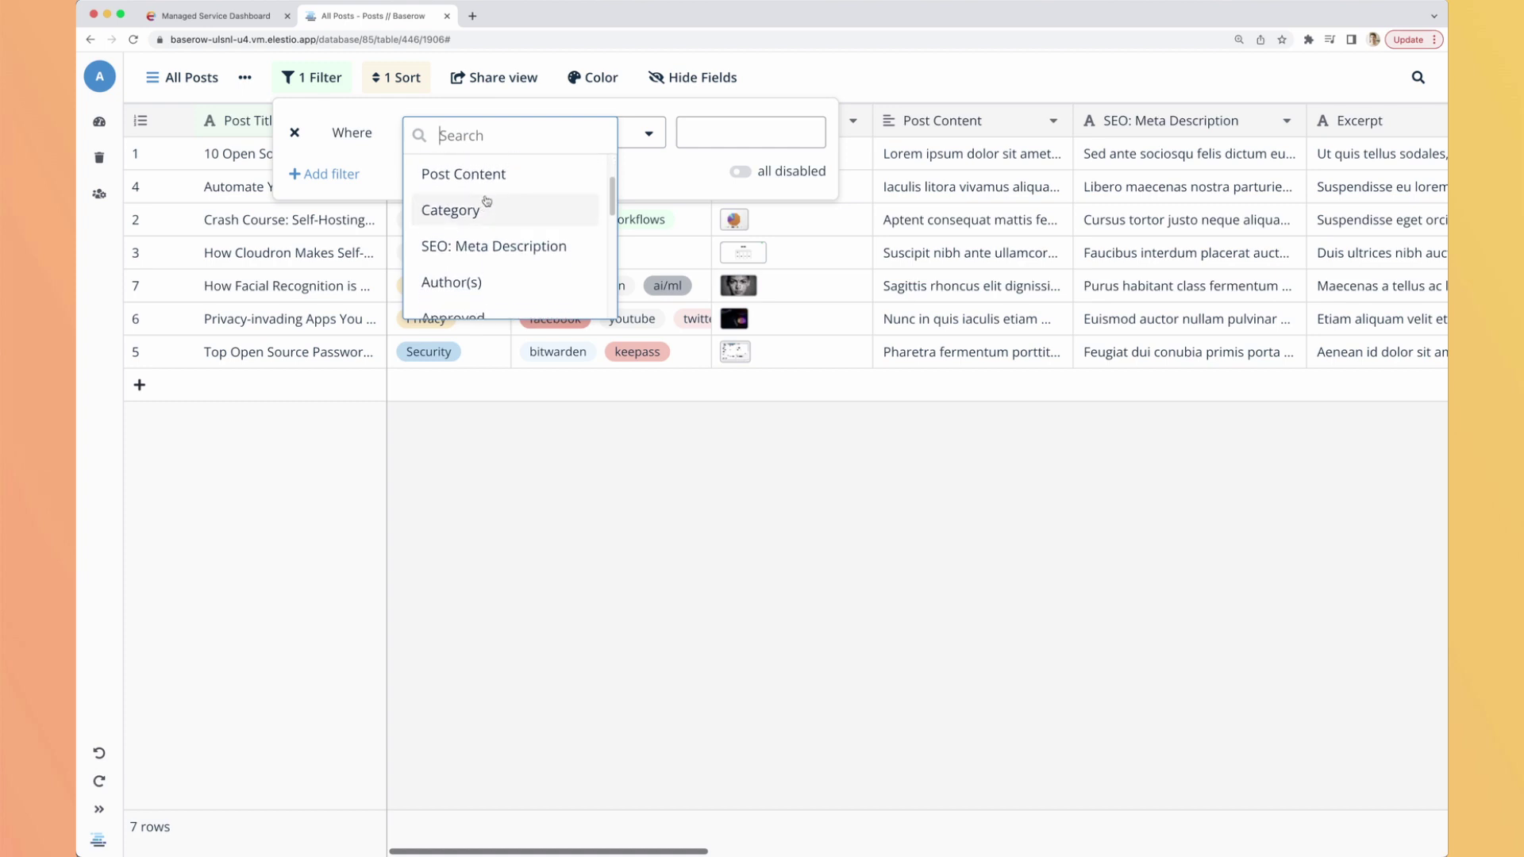
scroll(487, 200, up, 2)
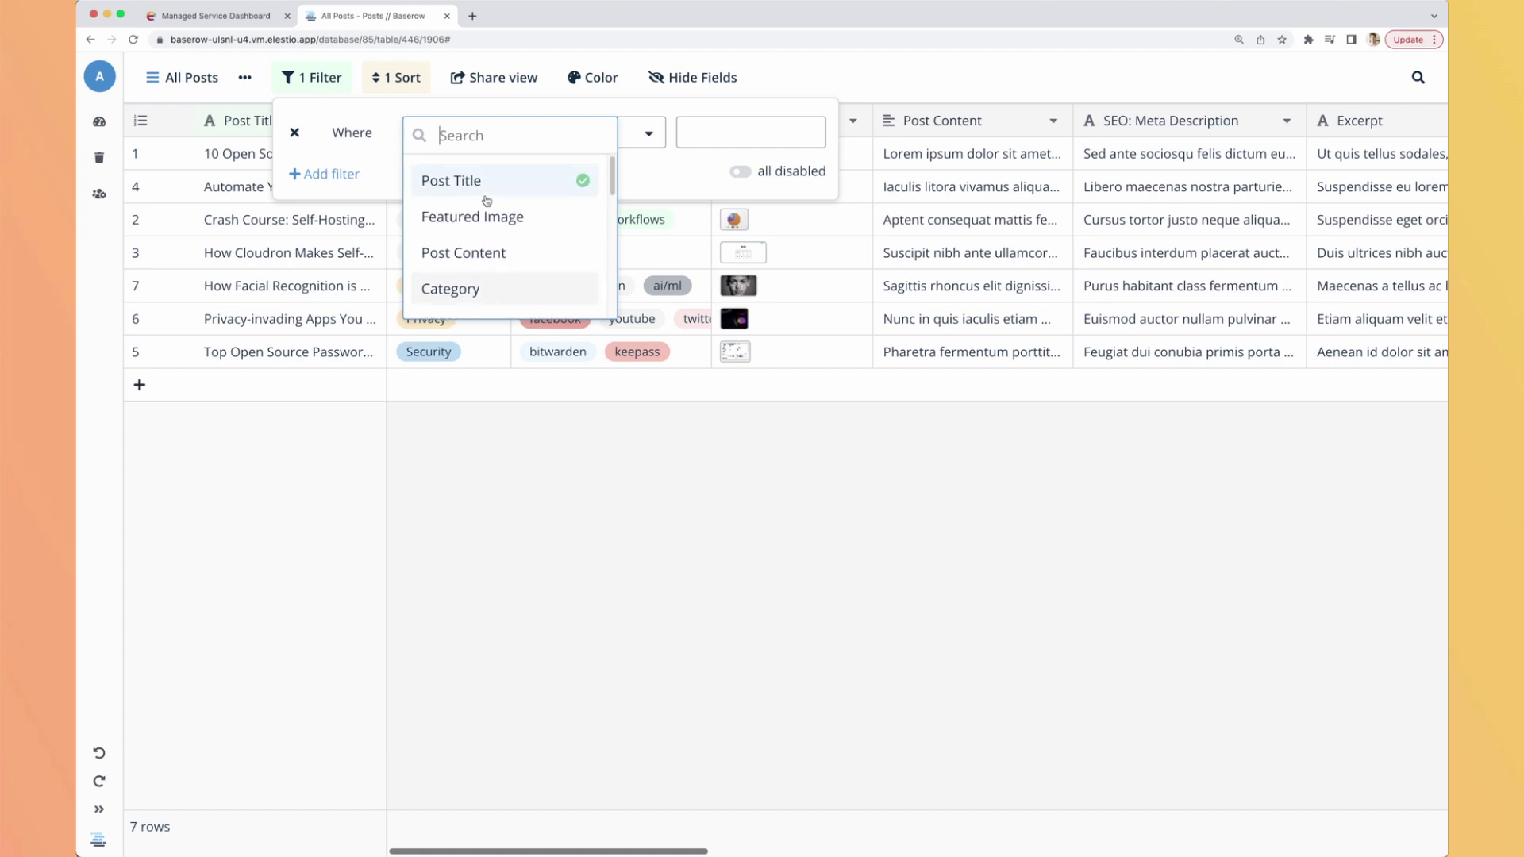
scroll(484, 238, down, 3)
click(480, 274)
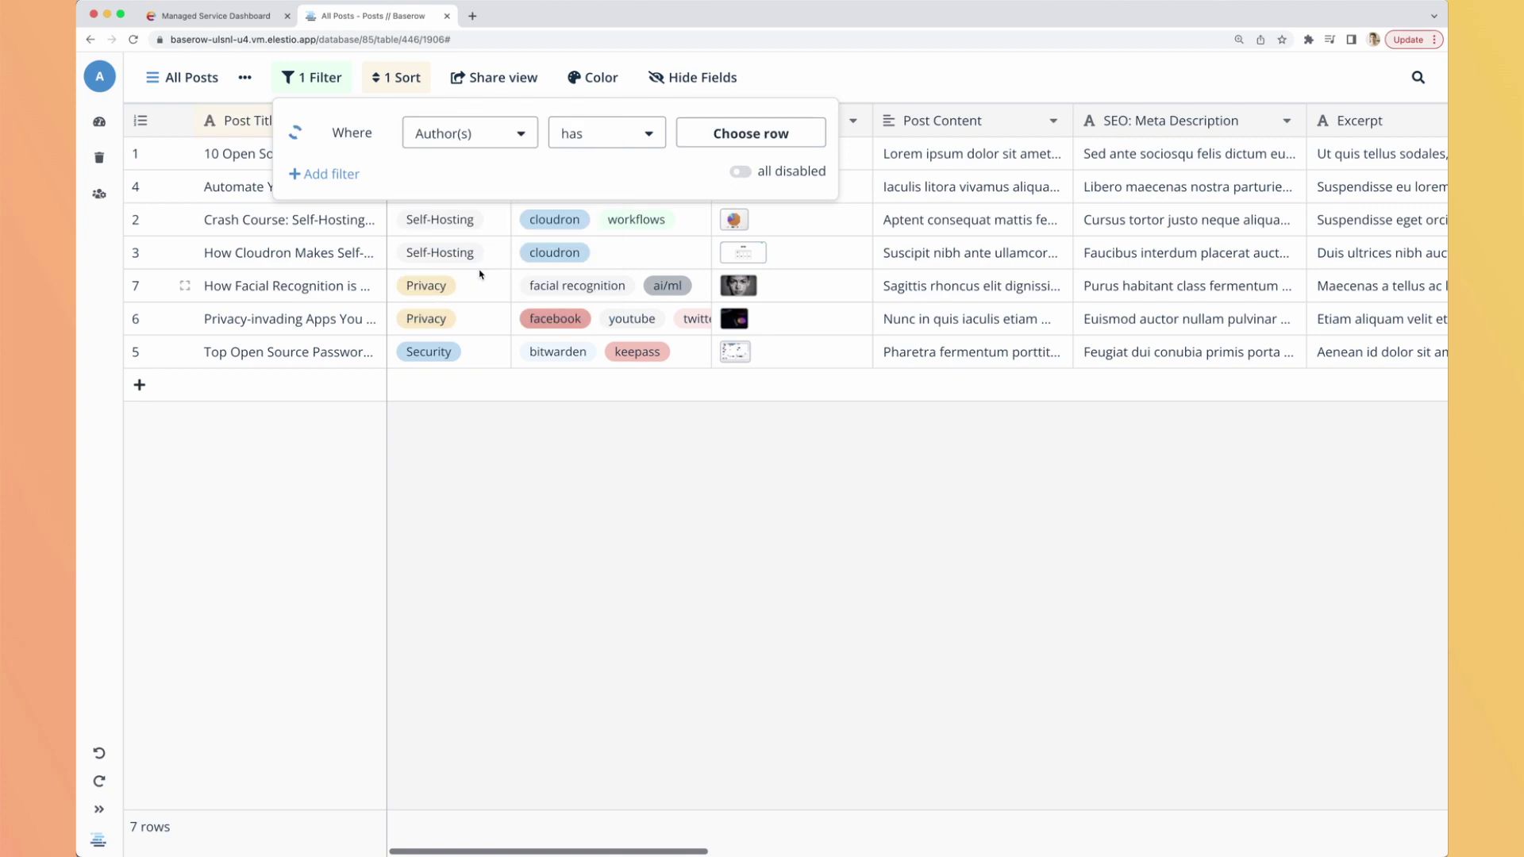
click(747, 135)
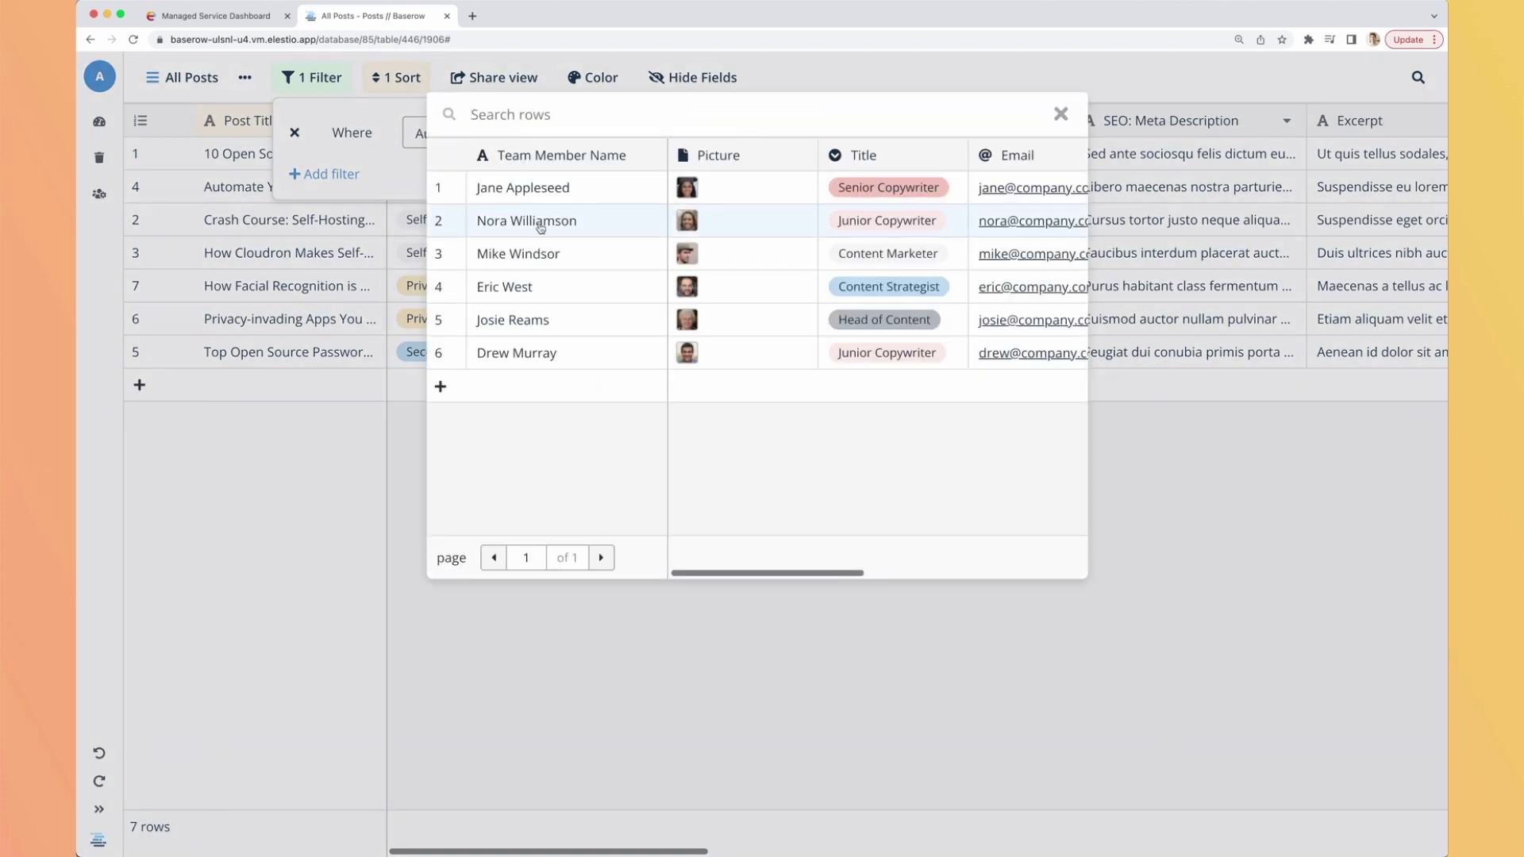
scroll(863, 289, right, 6)
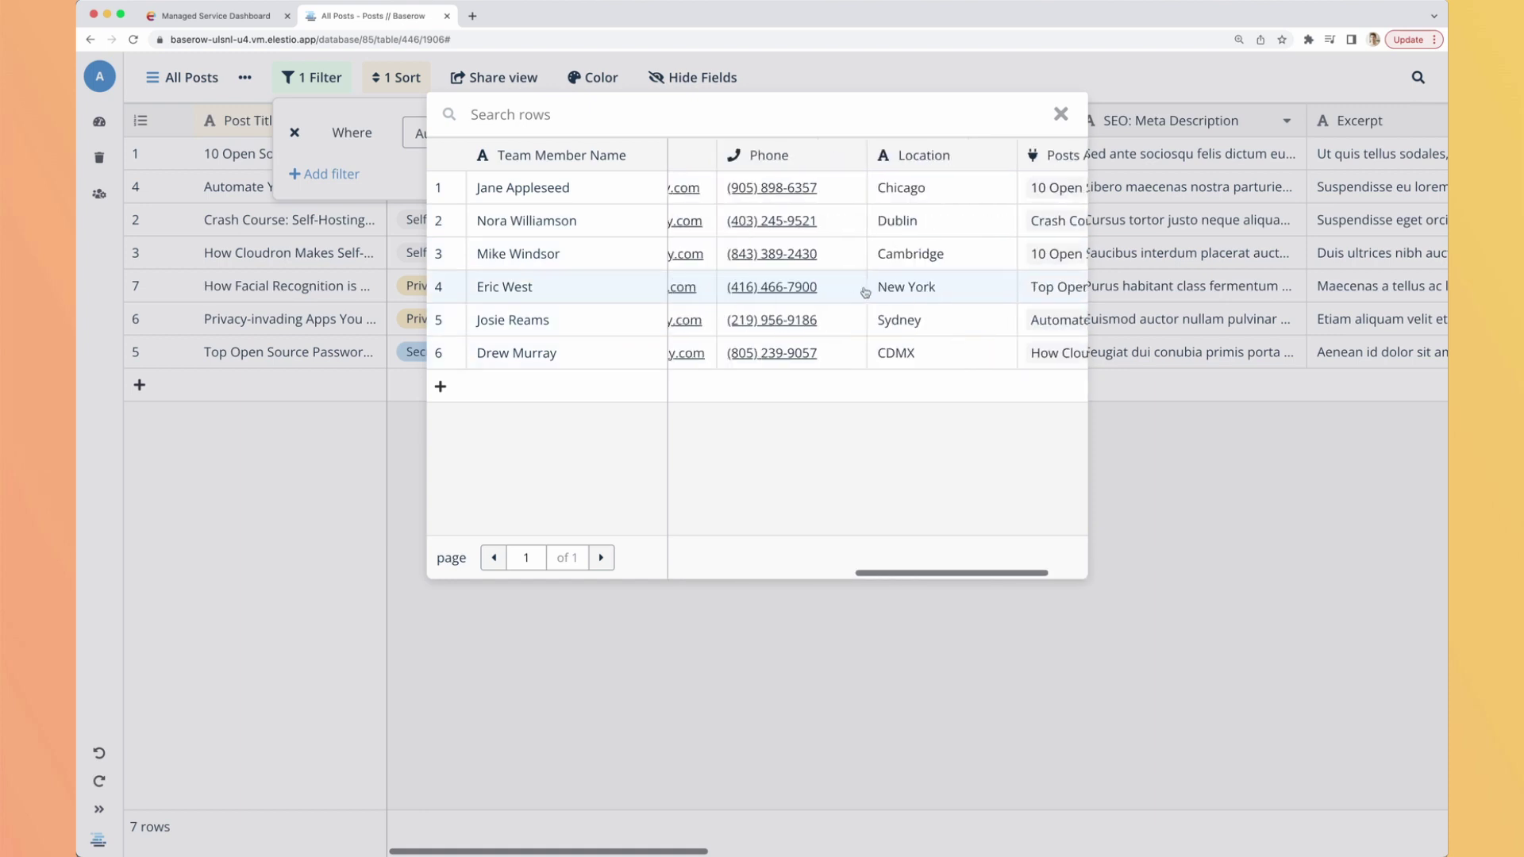
scroll(863, 289, left, 6)
click(501, 287)
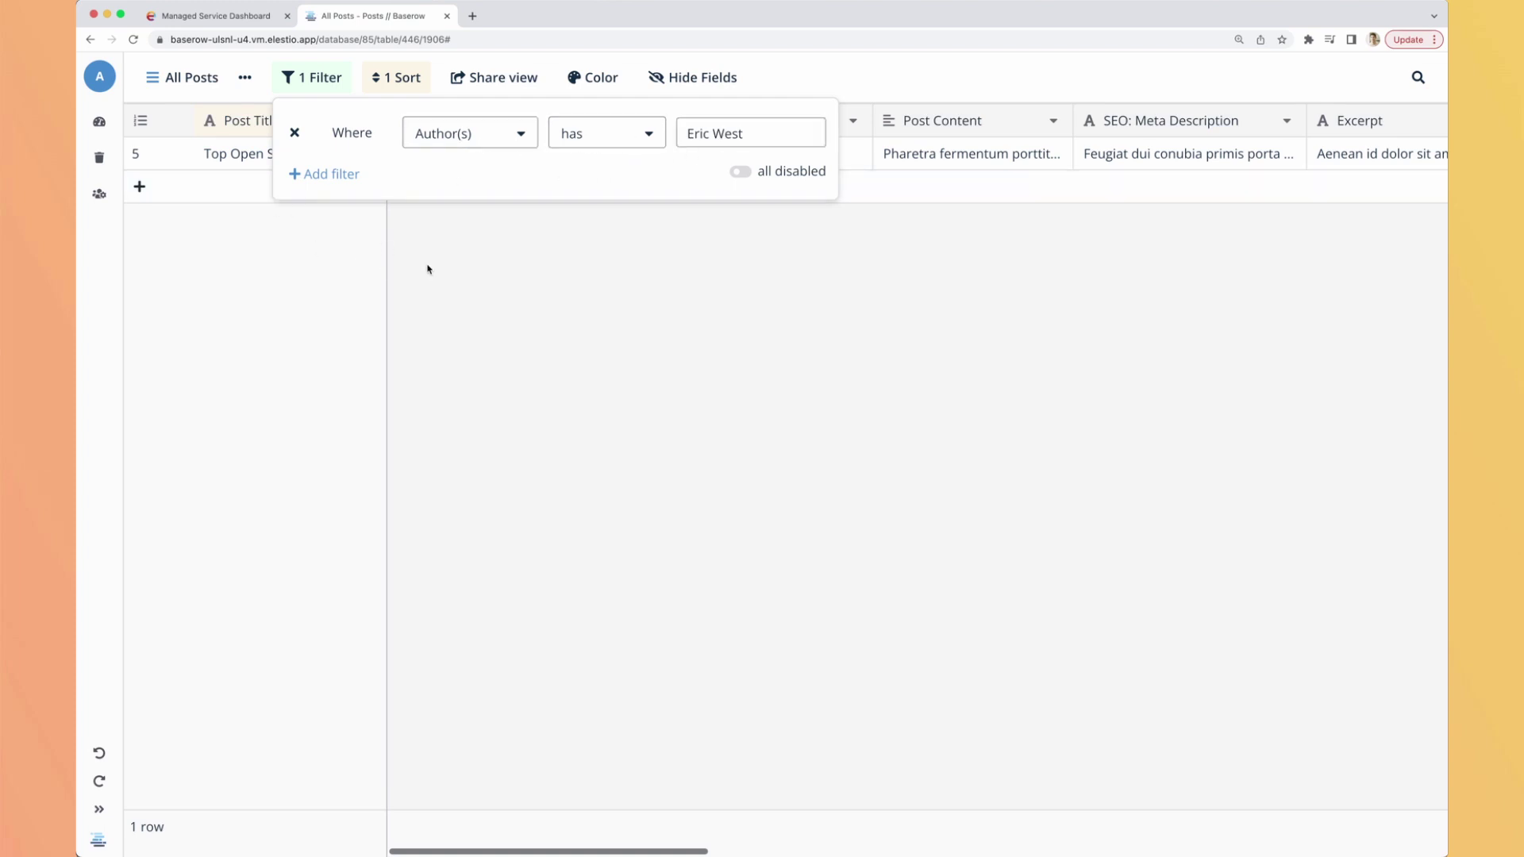
click(494, 284)
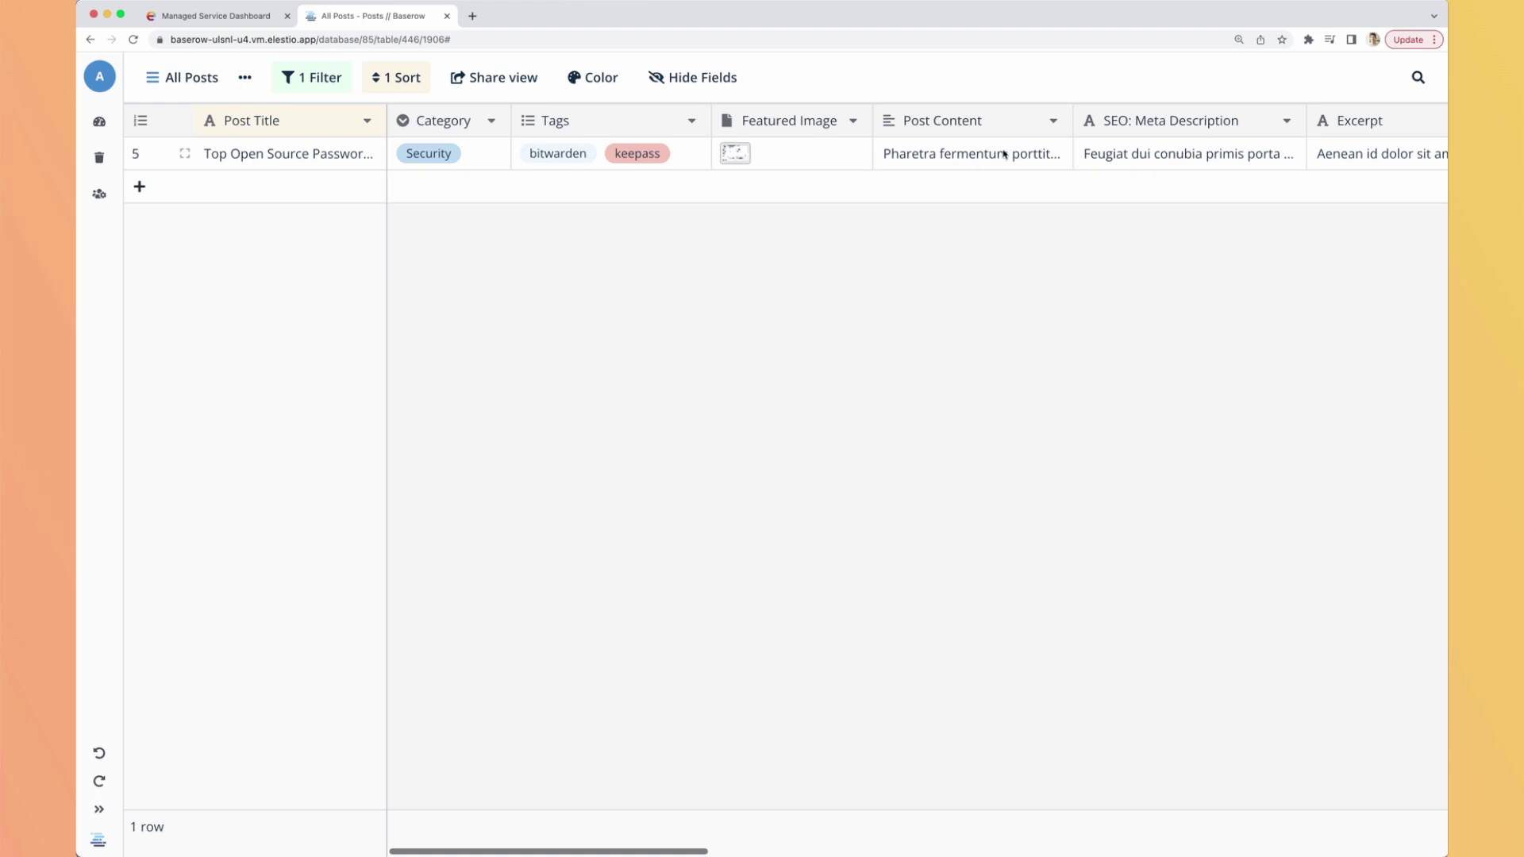
click(315, 79)
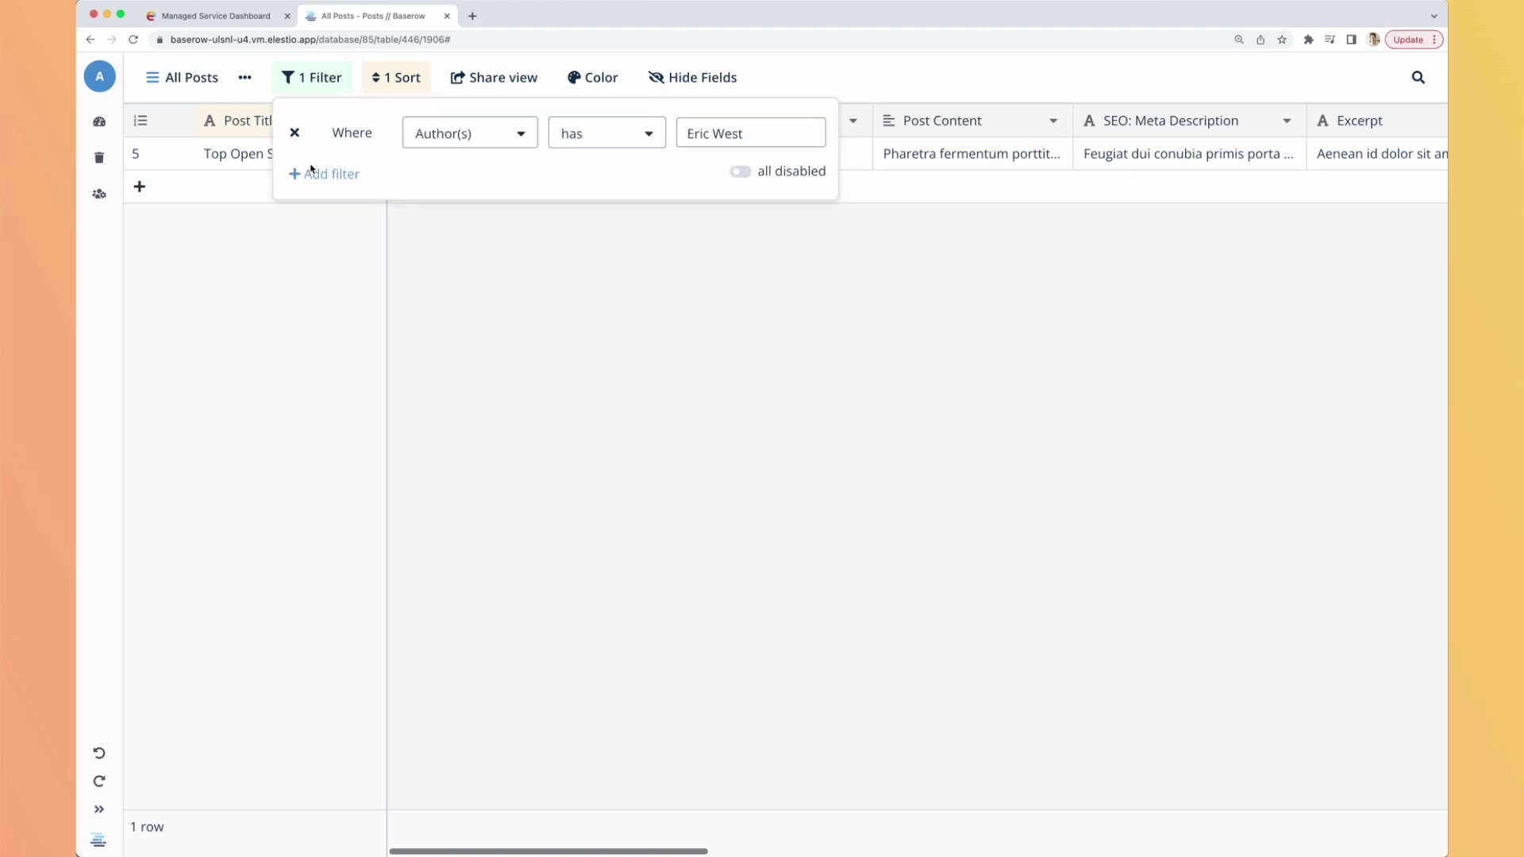
Remove the author filter and review the sort settings without changing them.
click(294, 133)
click(785, 480)
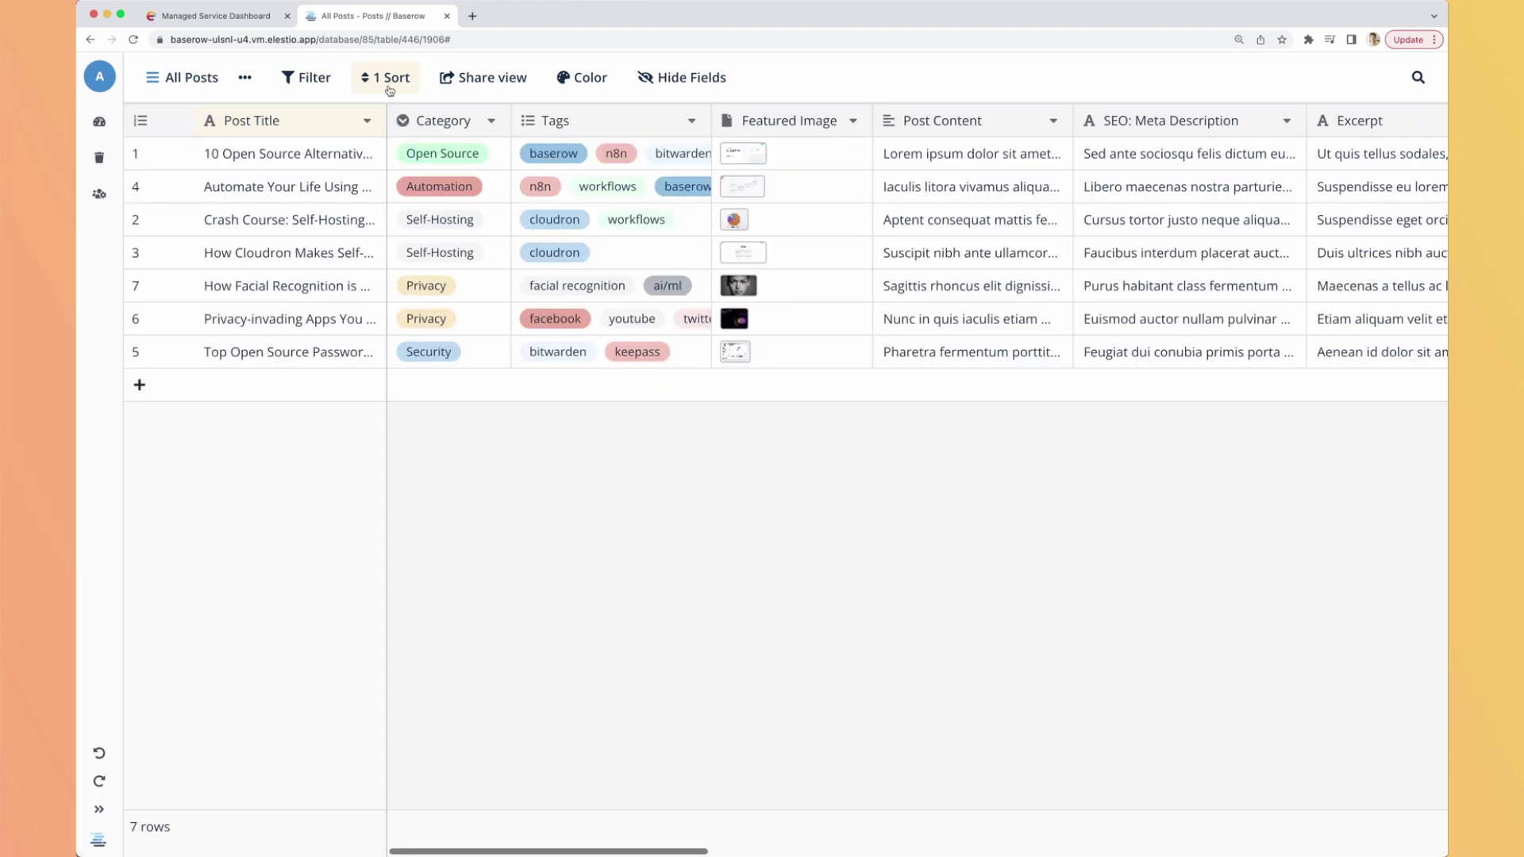
click(388, 79)
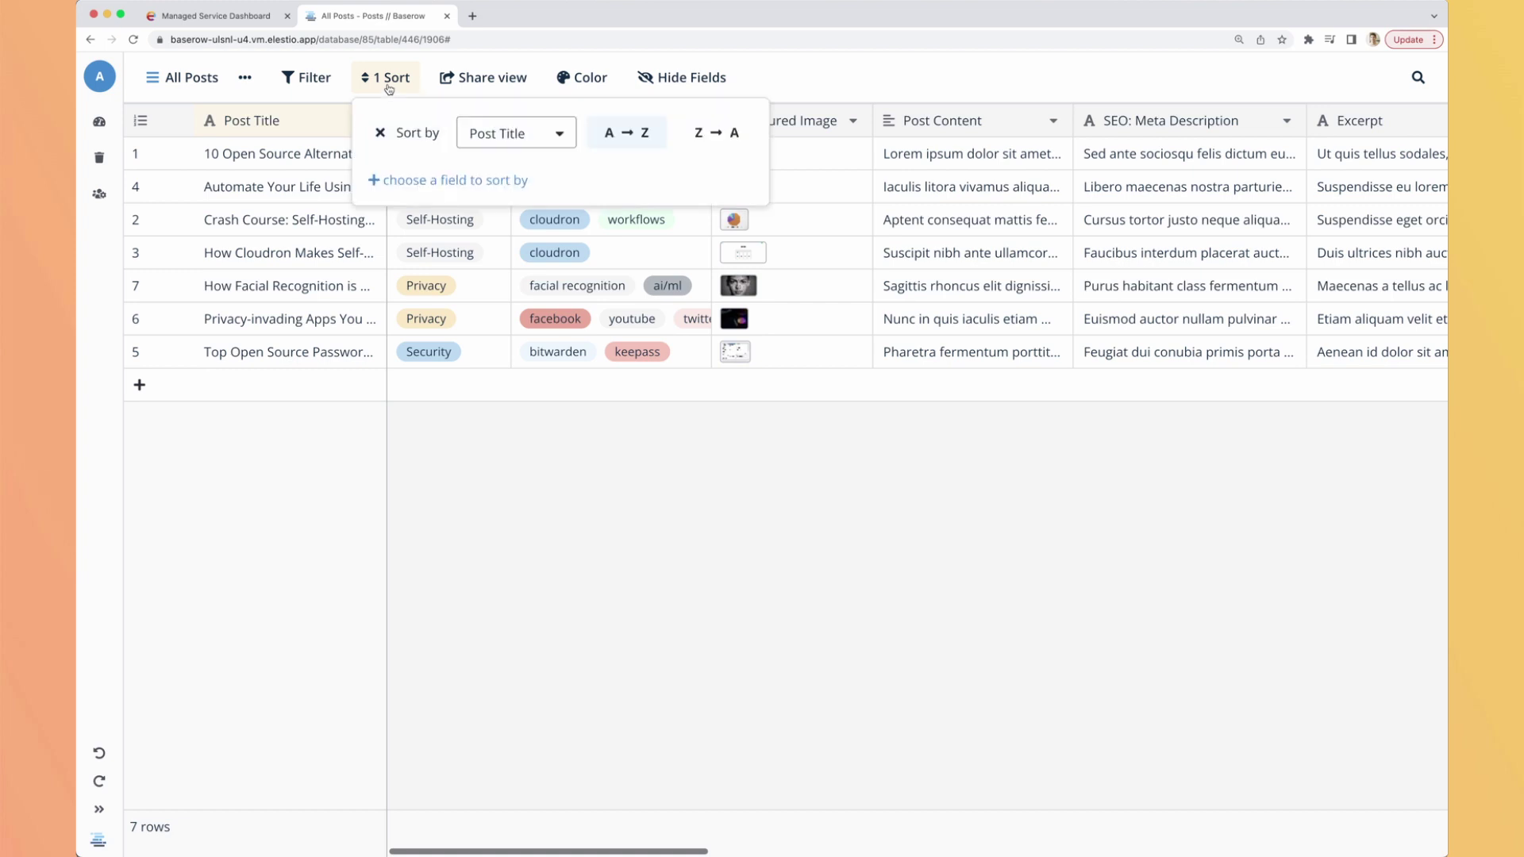
click(498, 137)
scroll(591, 227, down, 5)
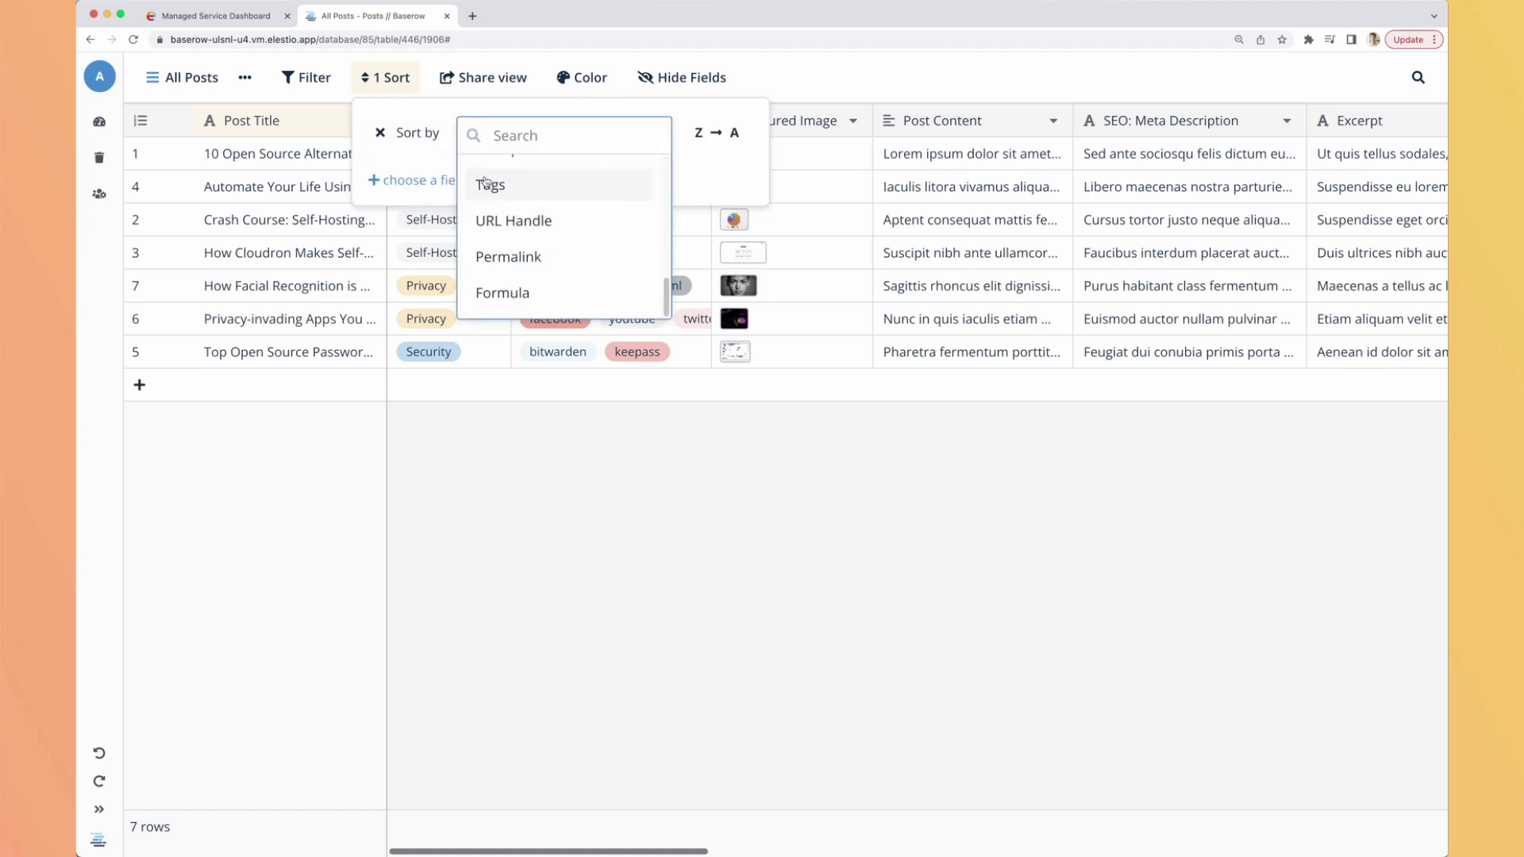
click(704, 166)
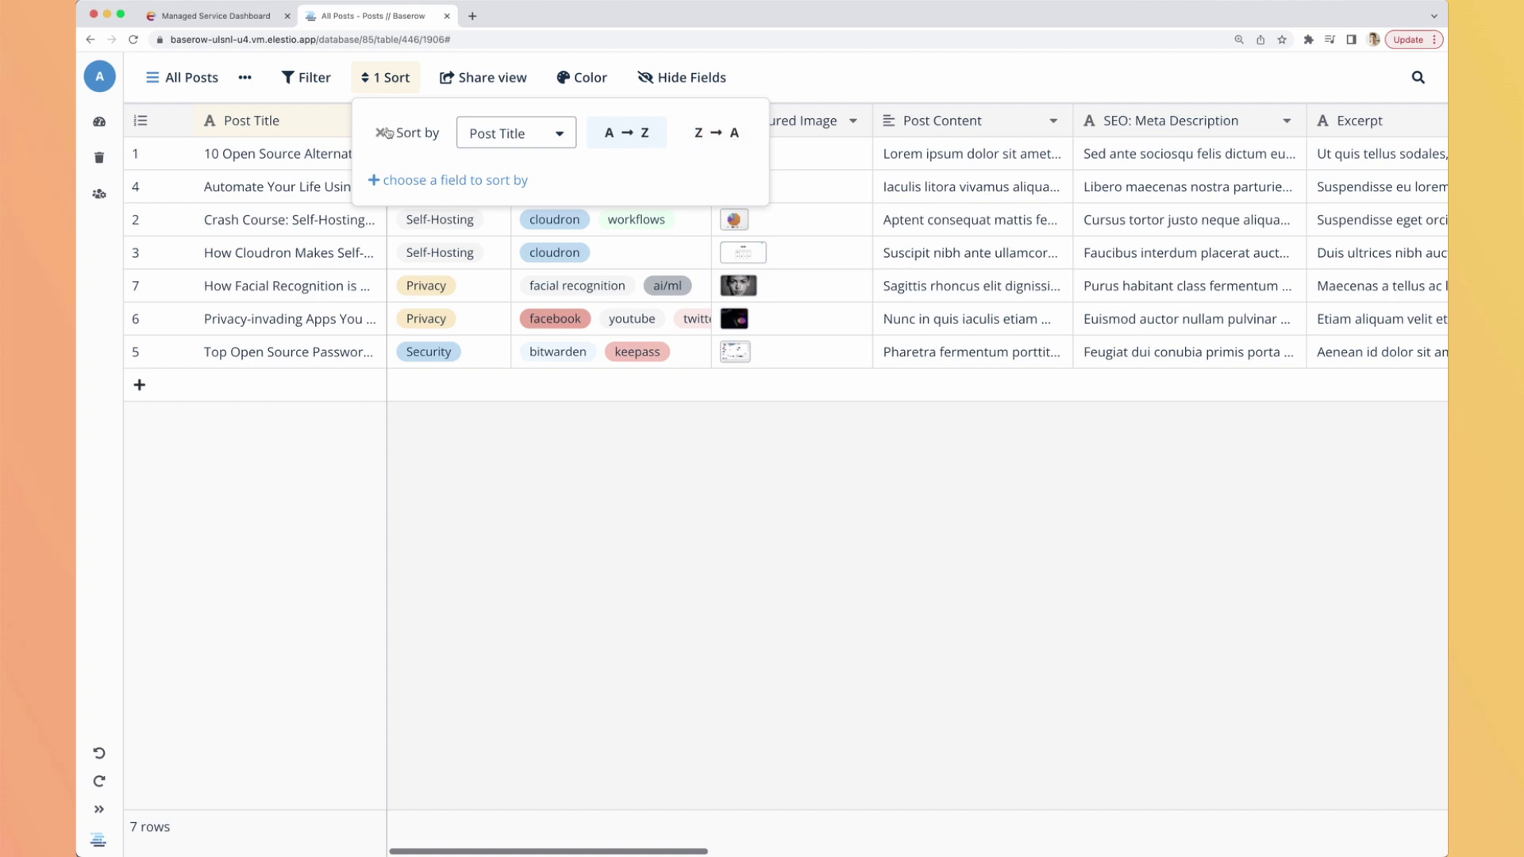
click(555, 59)
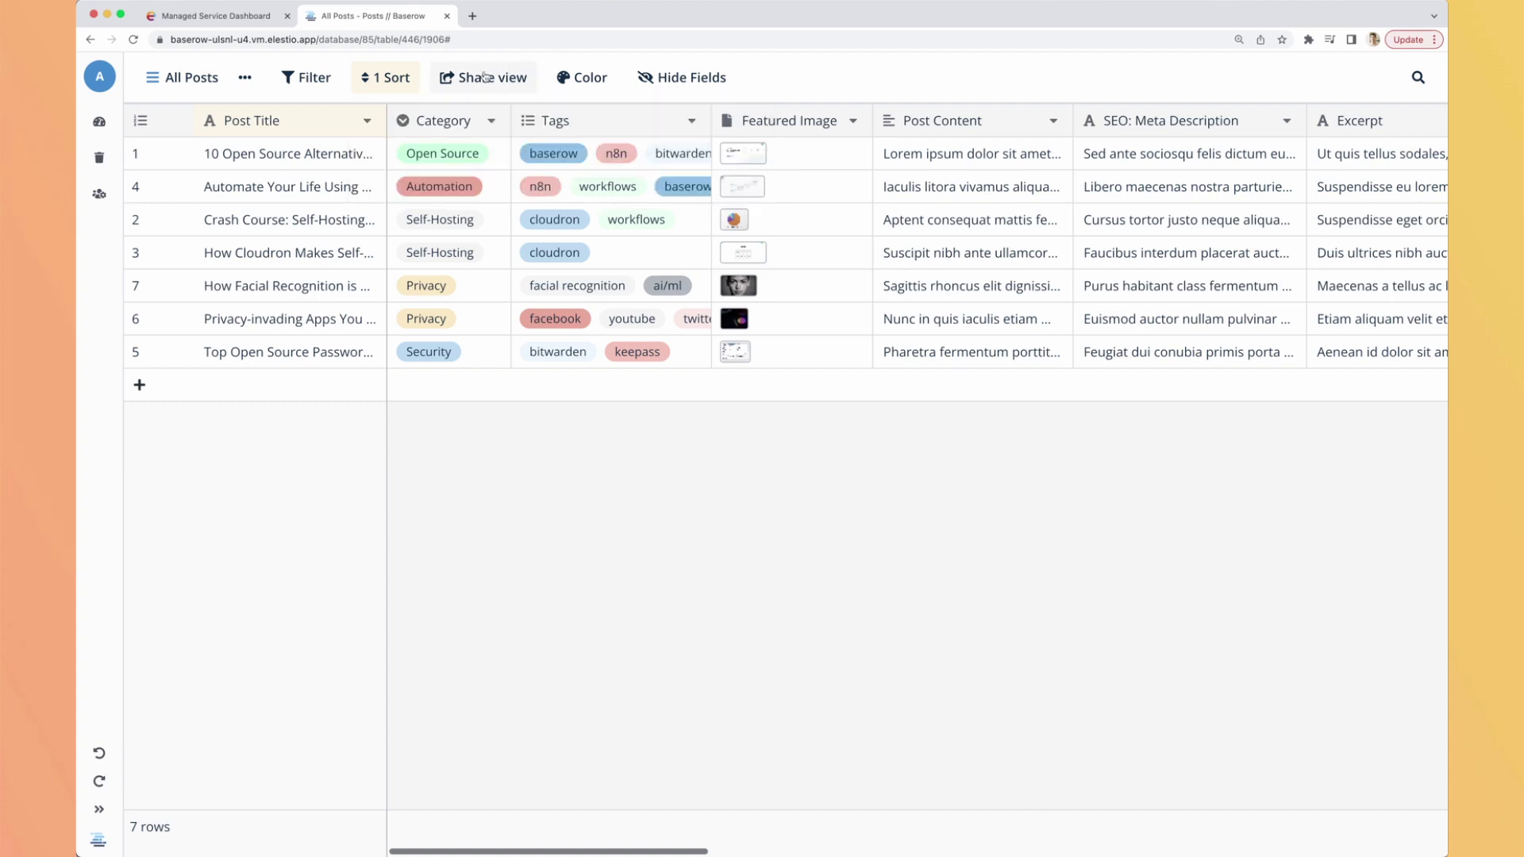
Create a private shareable link for the All Posts view and copy its URL.
click(475, 80)
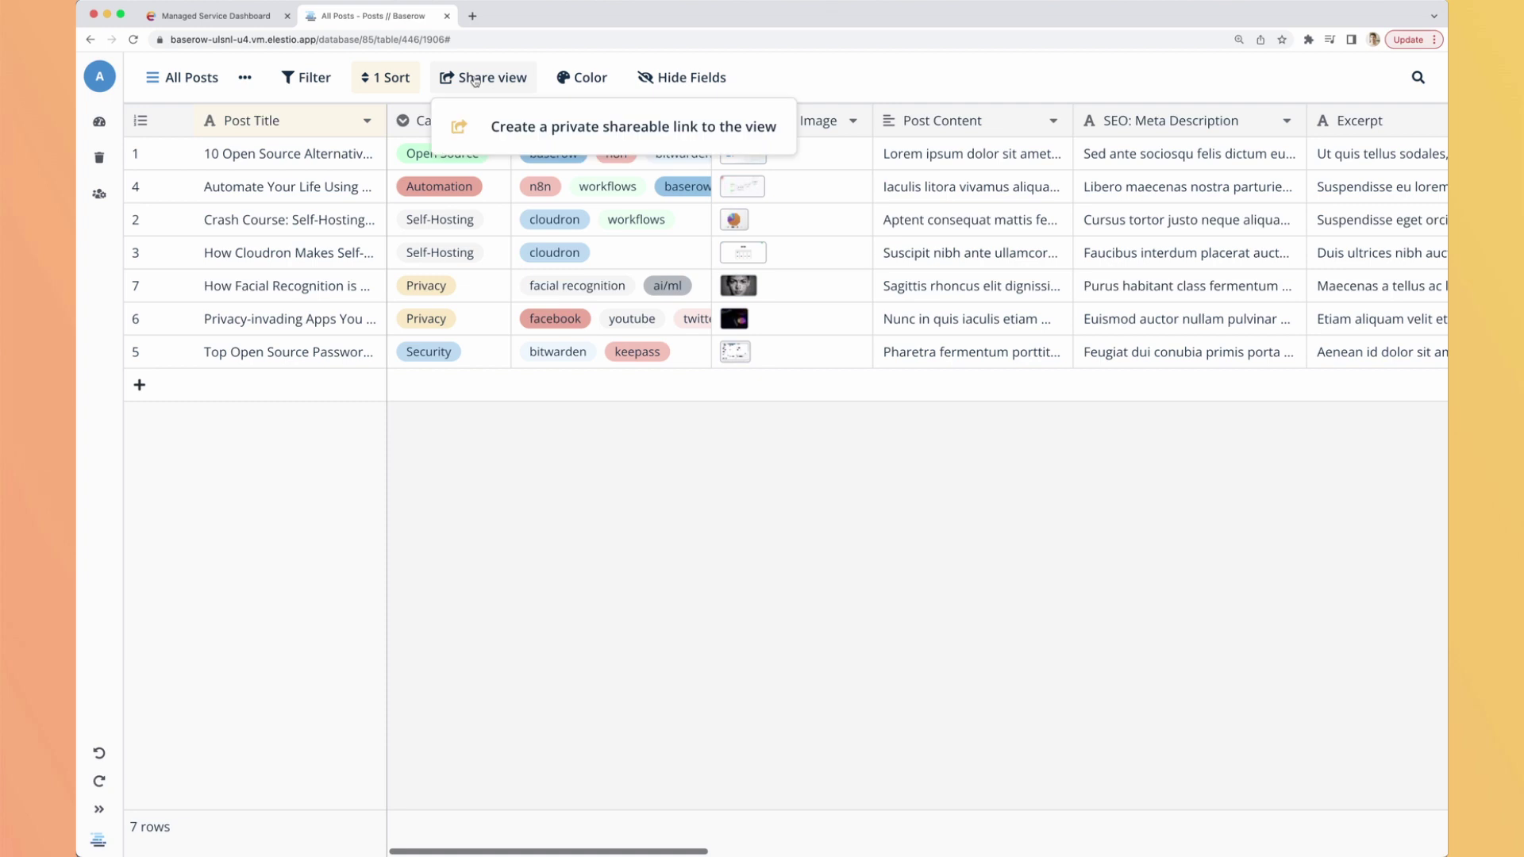
click(541, 131)
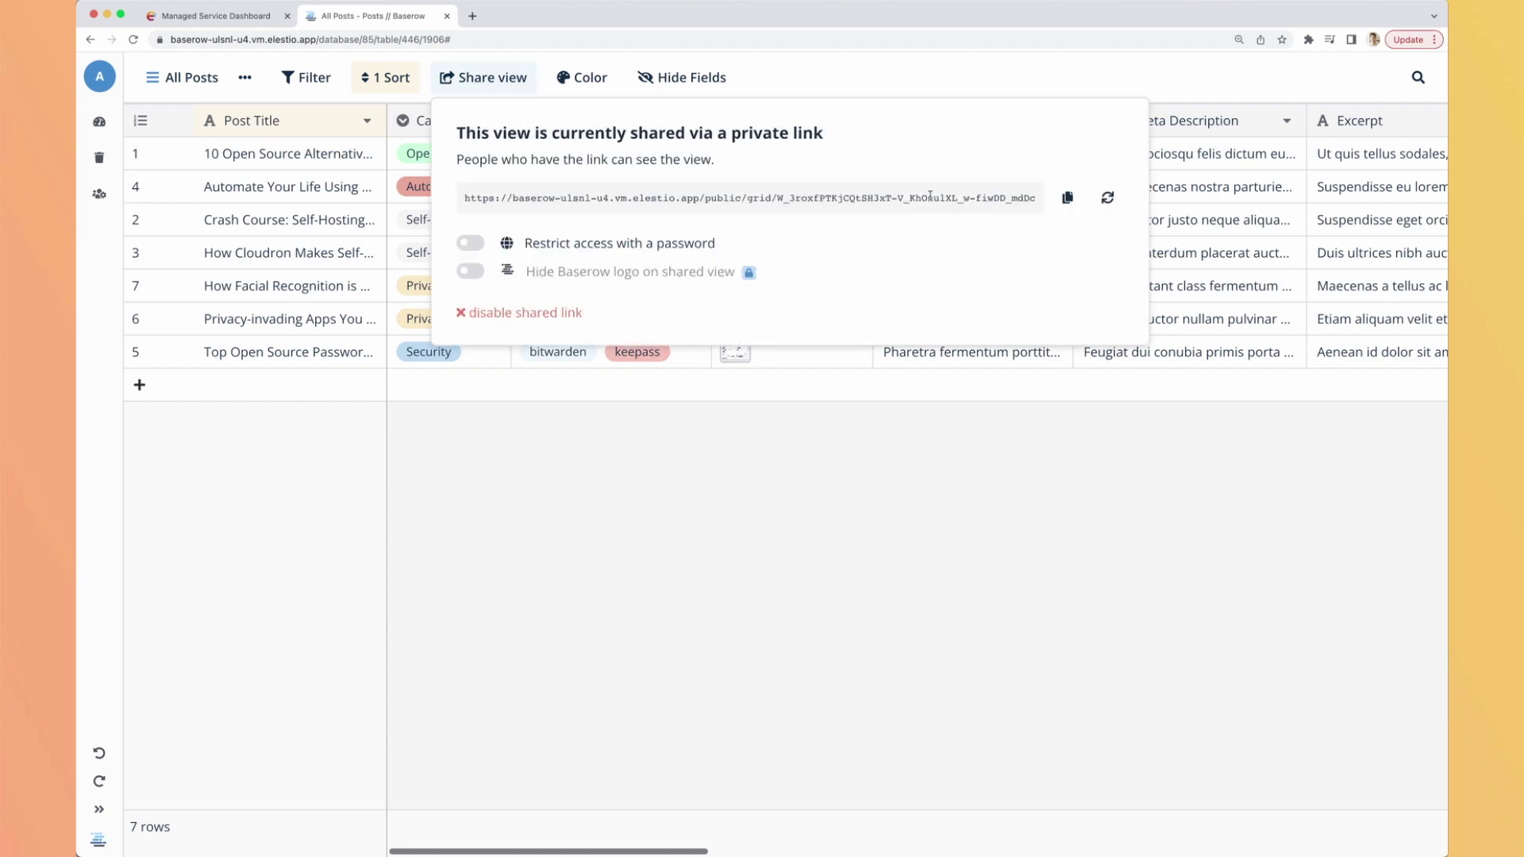
click(1067, 197)
Load the copied shared link in a new tab to preview the public grid, then close it.
click(472, 15)
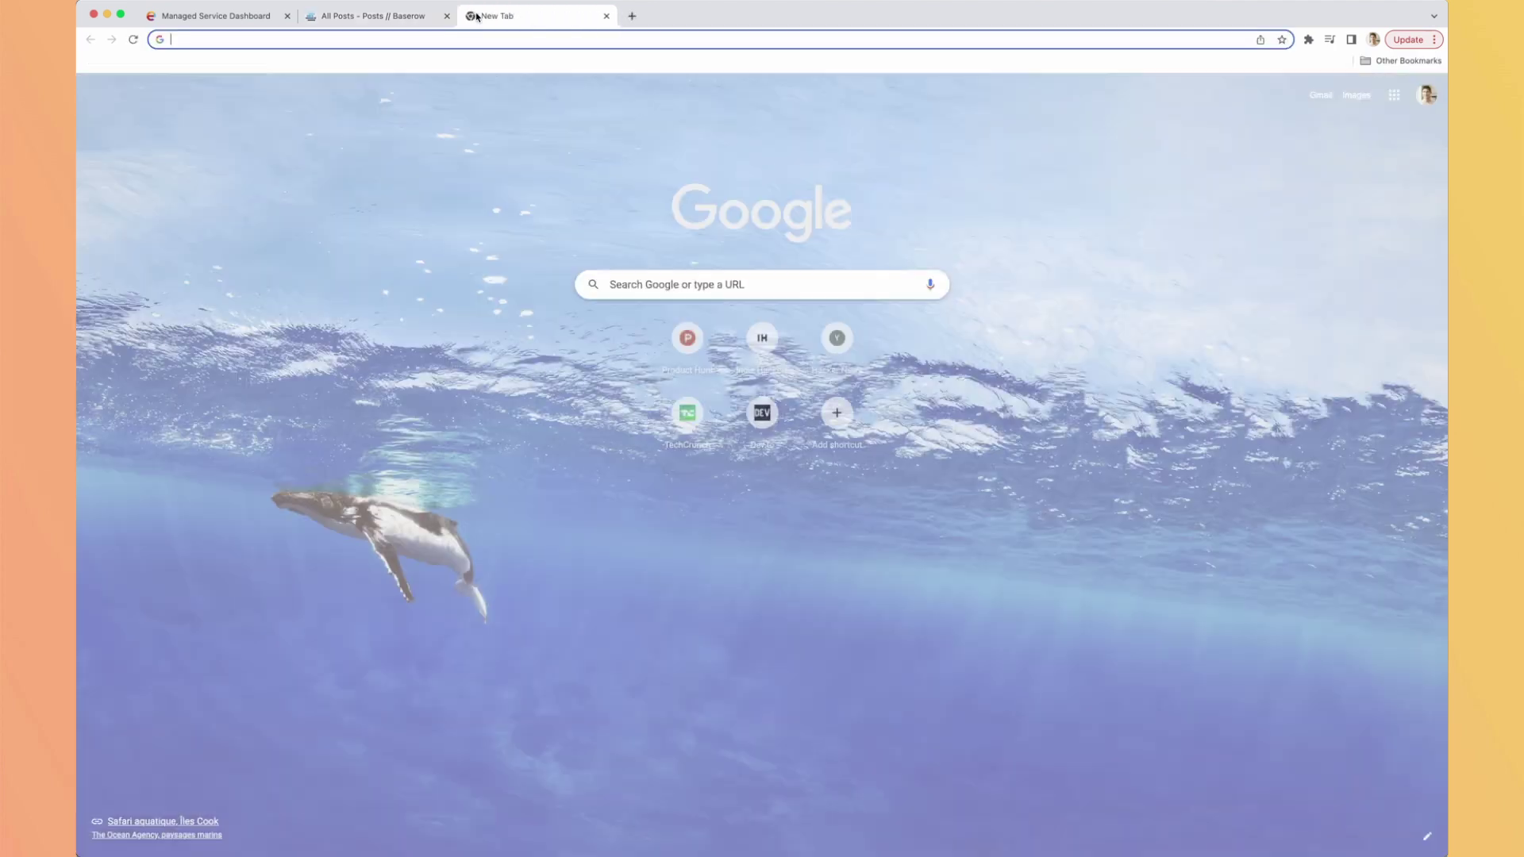
key(ctrl+v)
key(Return)
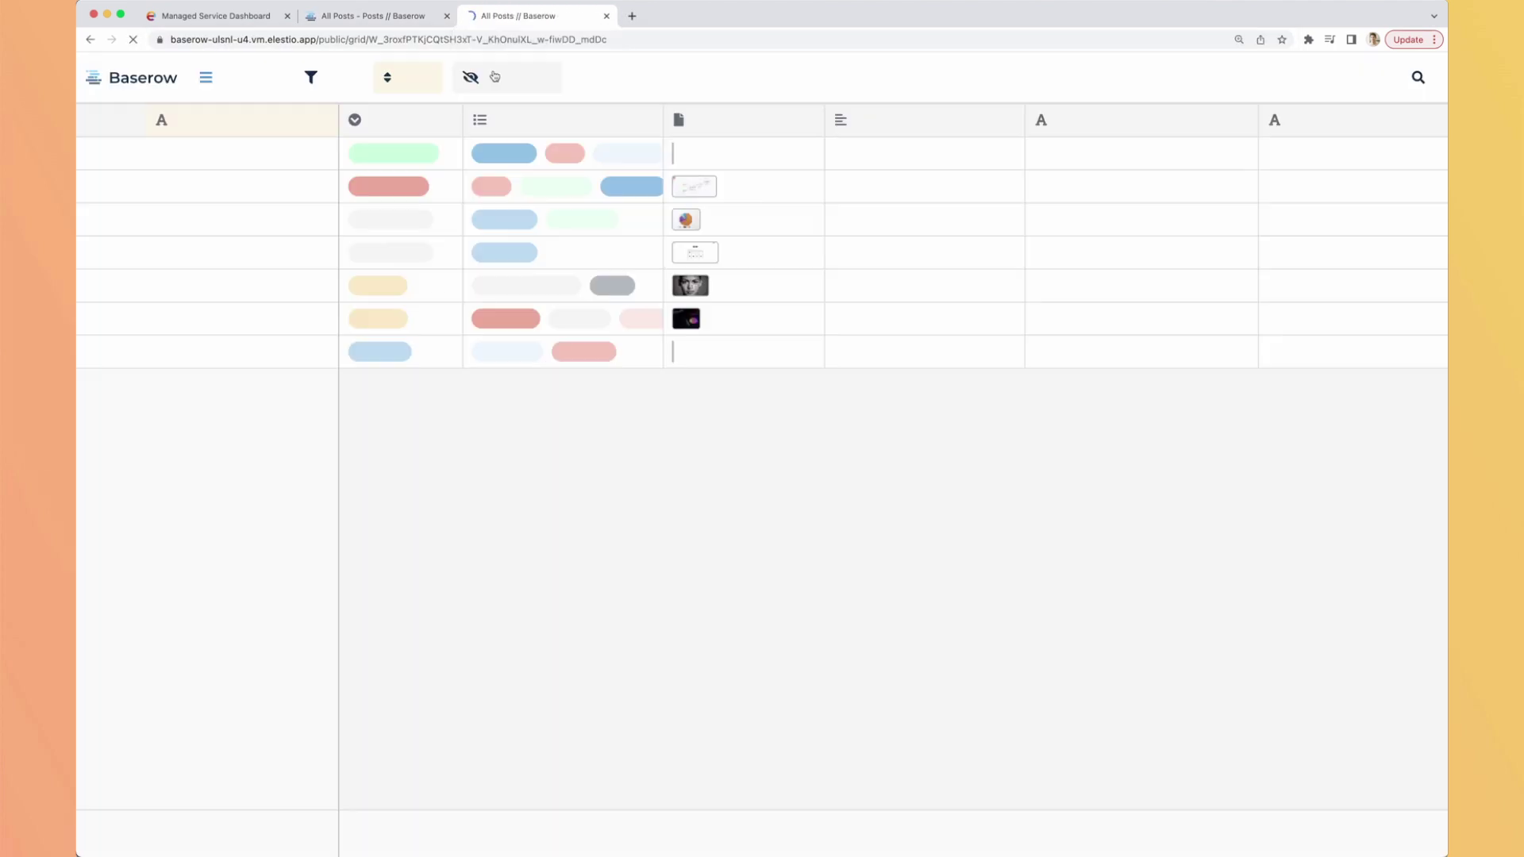
scroll(692, 231, right, 10)
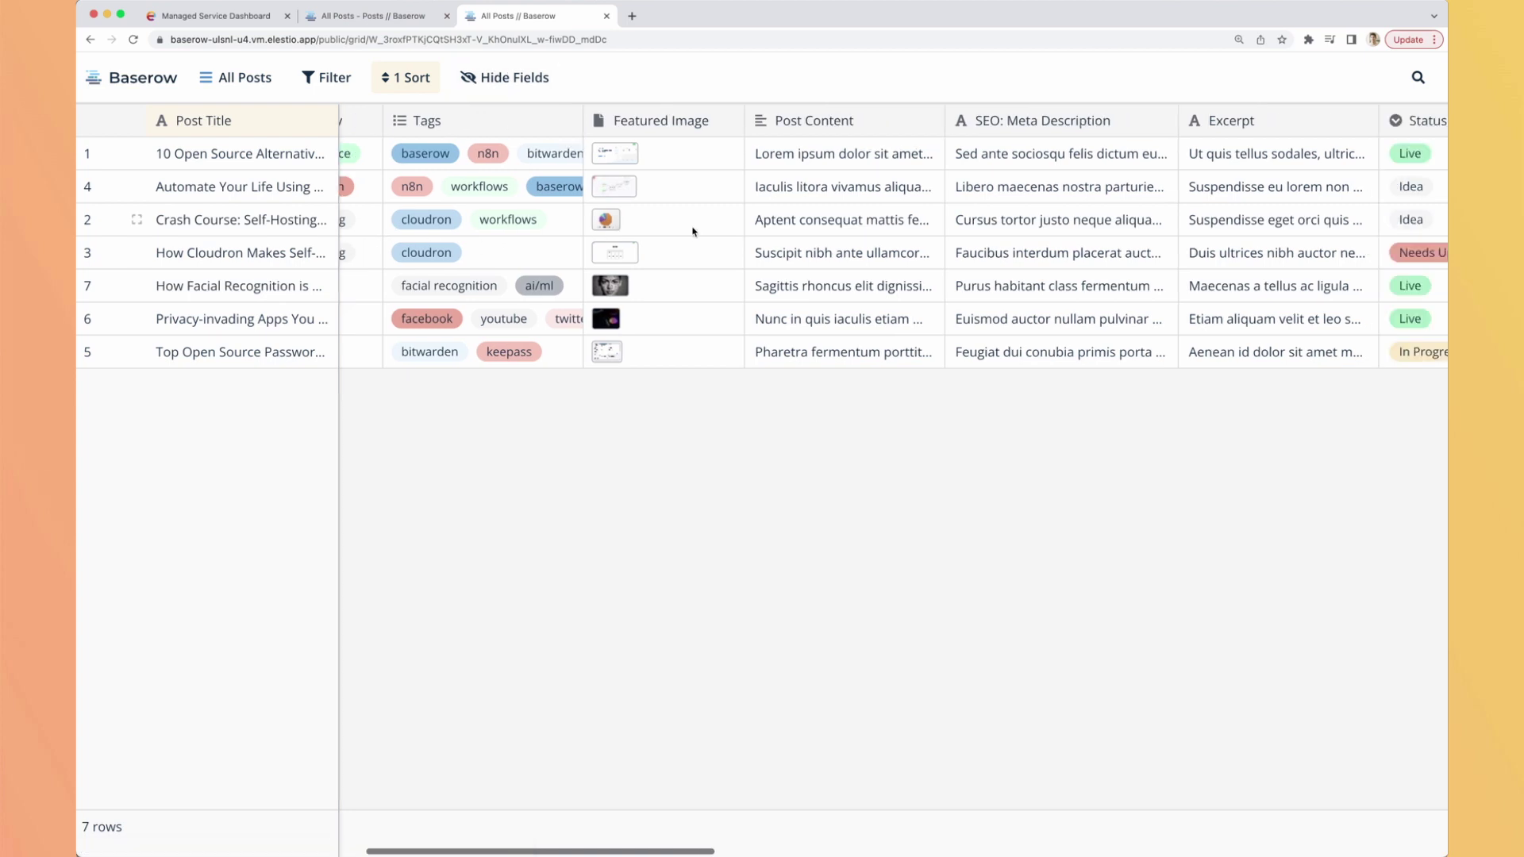
scroll(693, 231, left, 6)
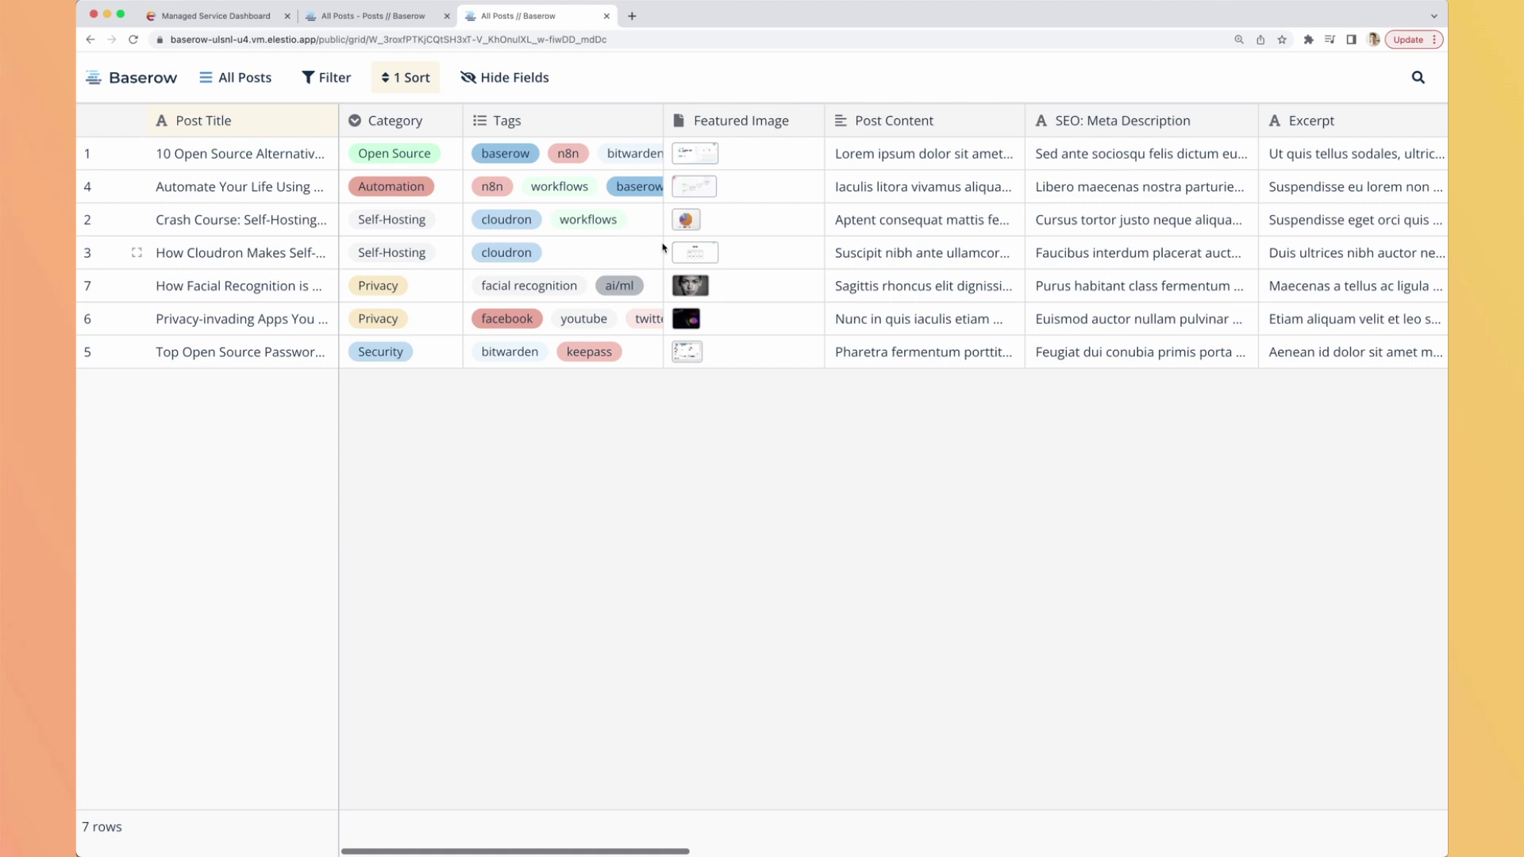
key(super+w)
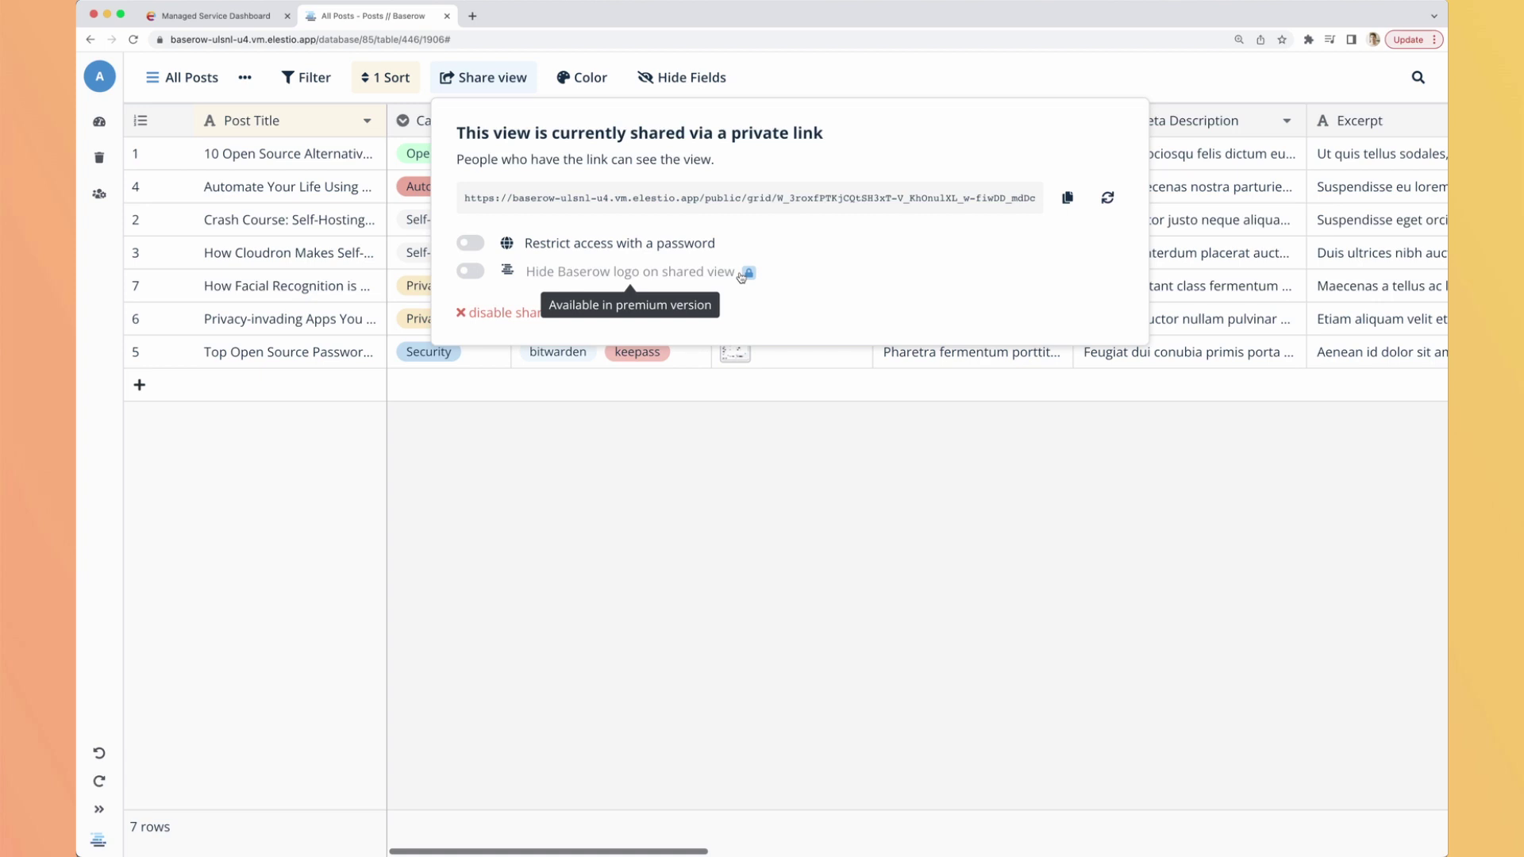
Close the share settings, open the Posts webhook creation form, and dismiss it unsaved.
click(844, 92)
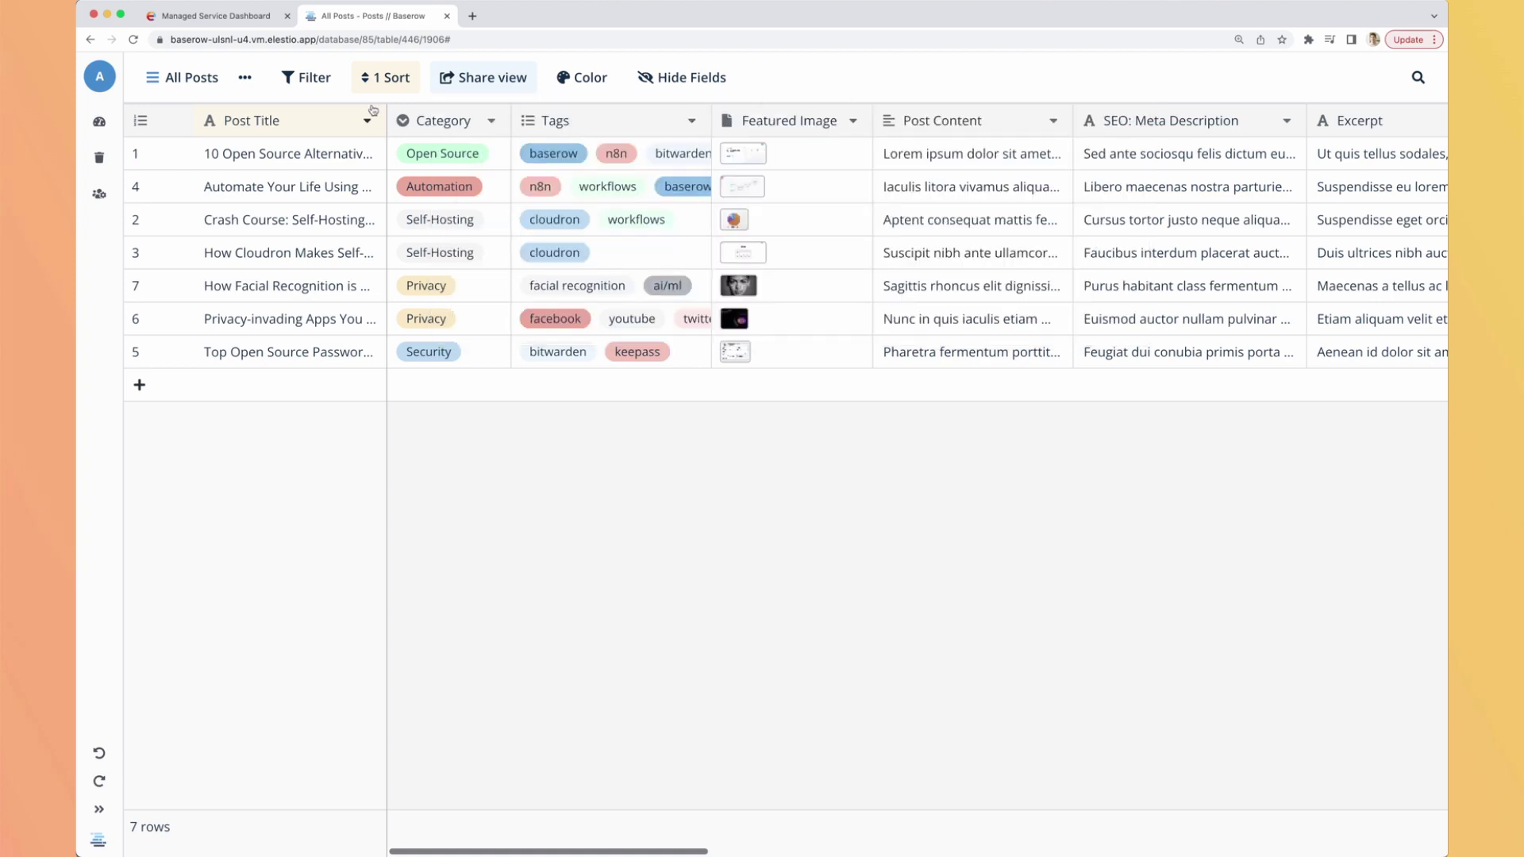
click(246, 79)
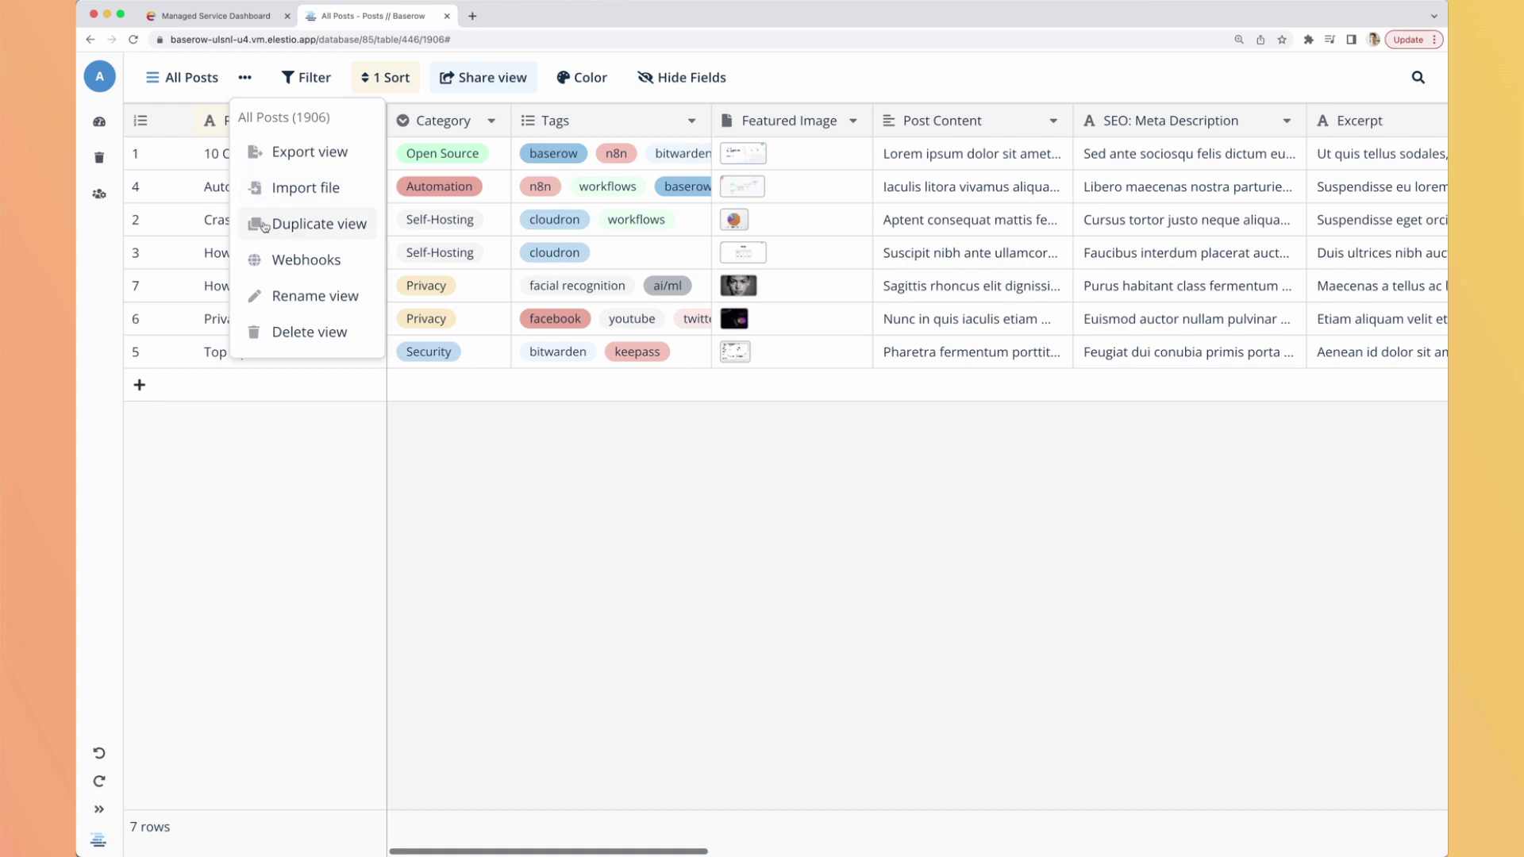
click(292, 273)
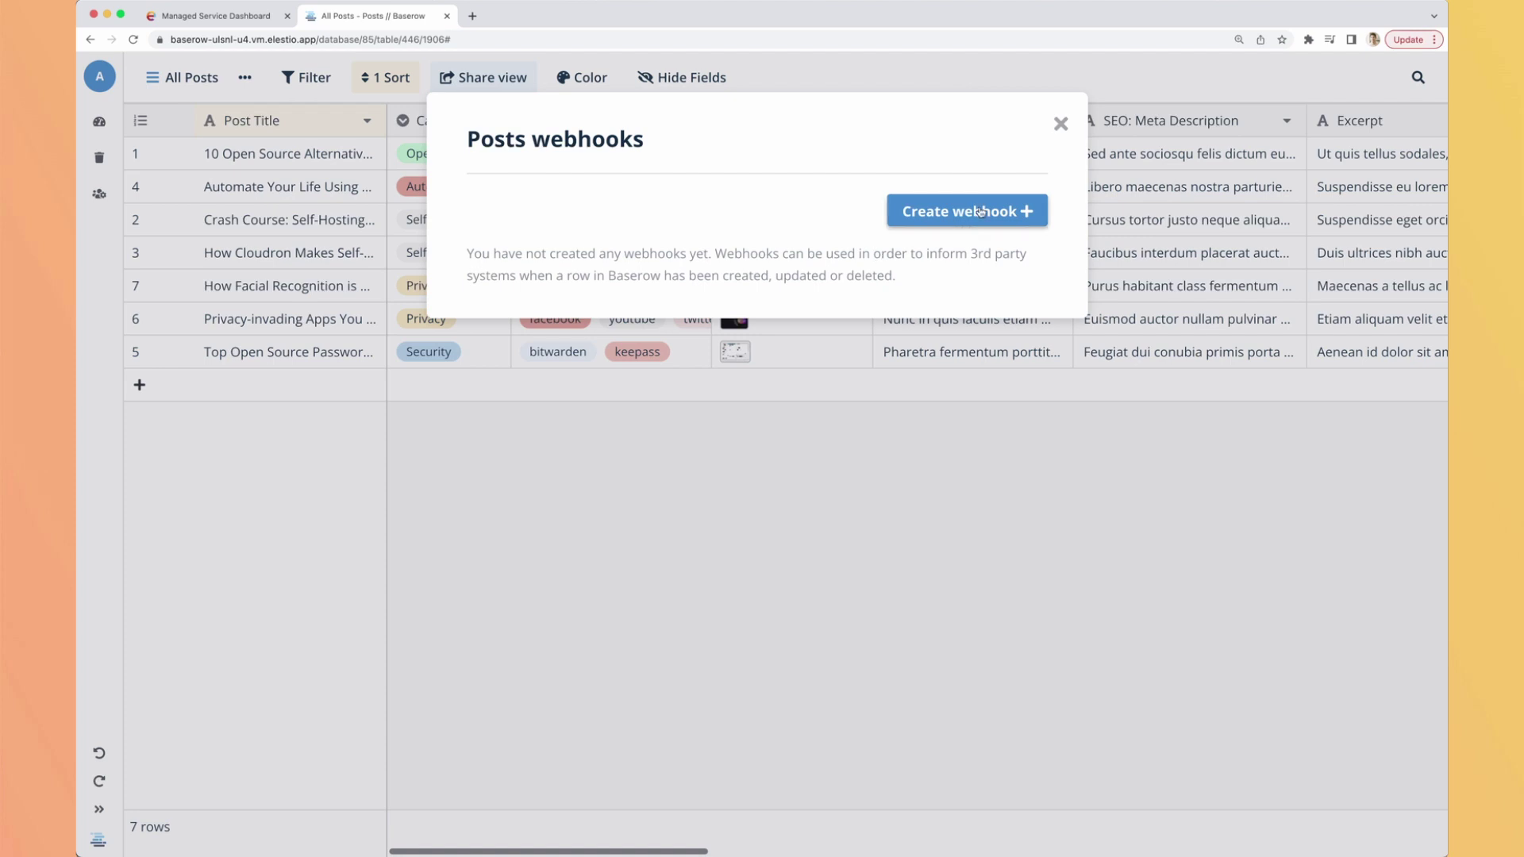
click(978, 212)
scroll(676, 341, down, 3)
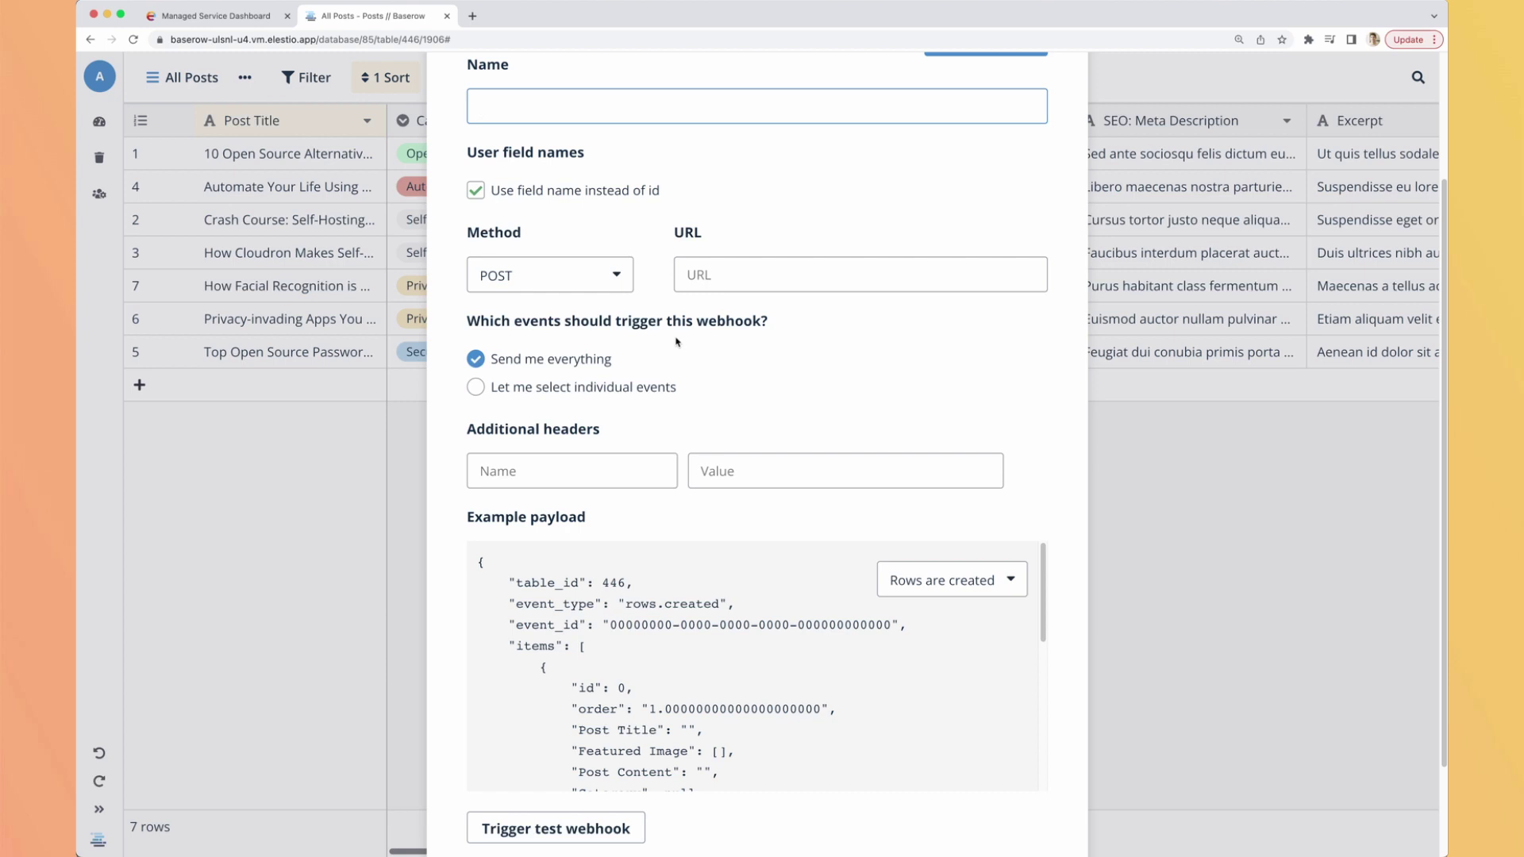
key(Escape)
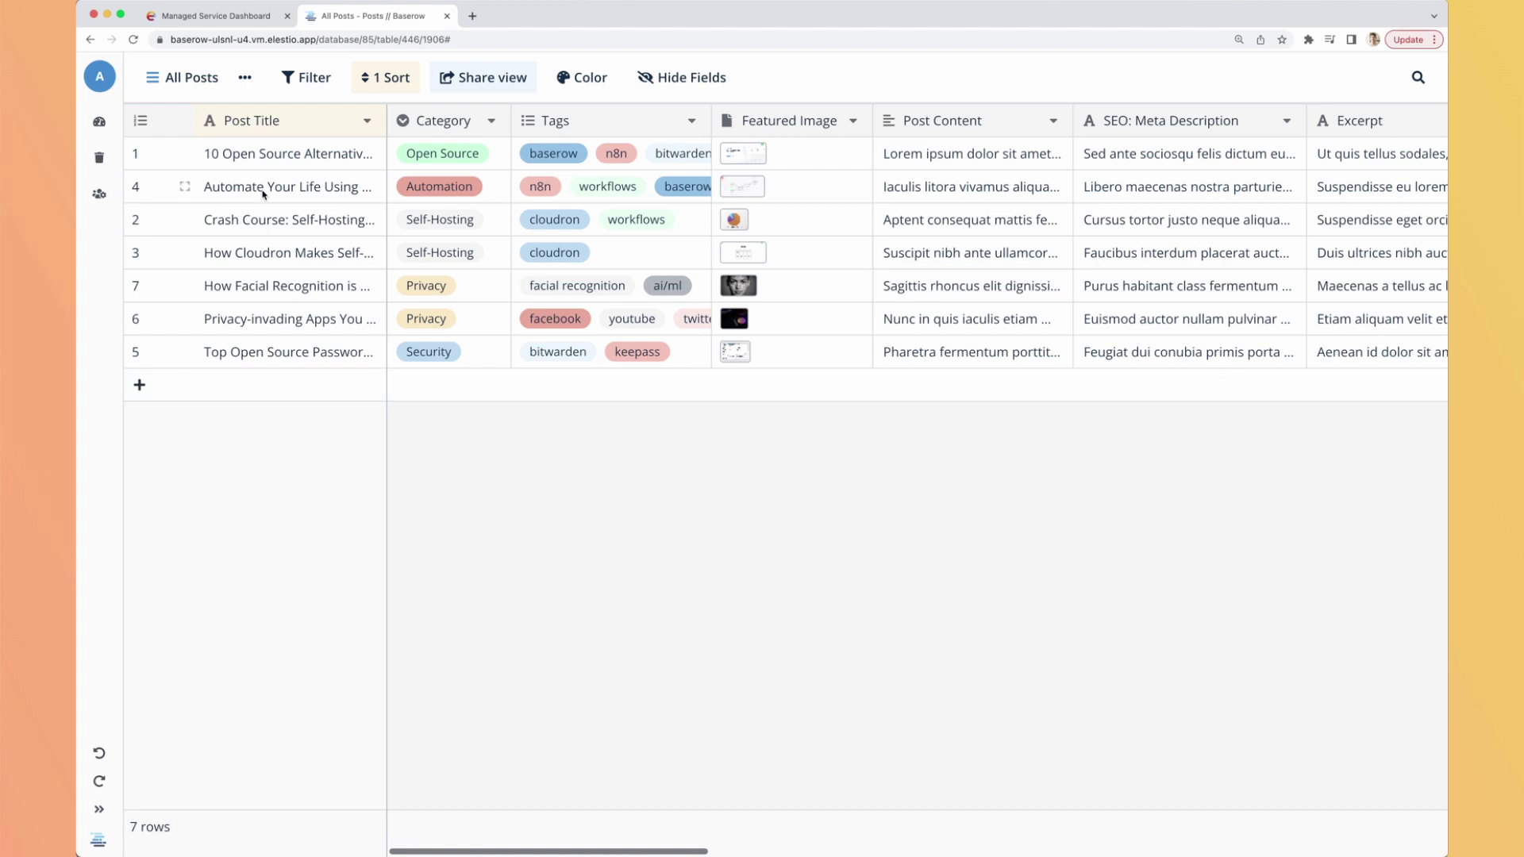
Delete the first post row, then restore it from the Trash.
right_click(266, 156)
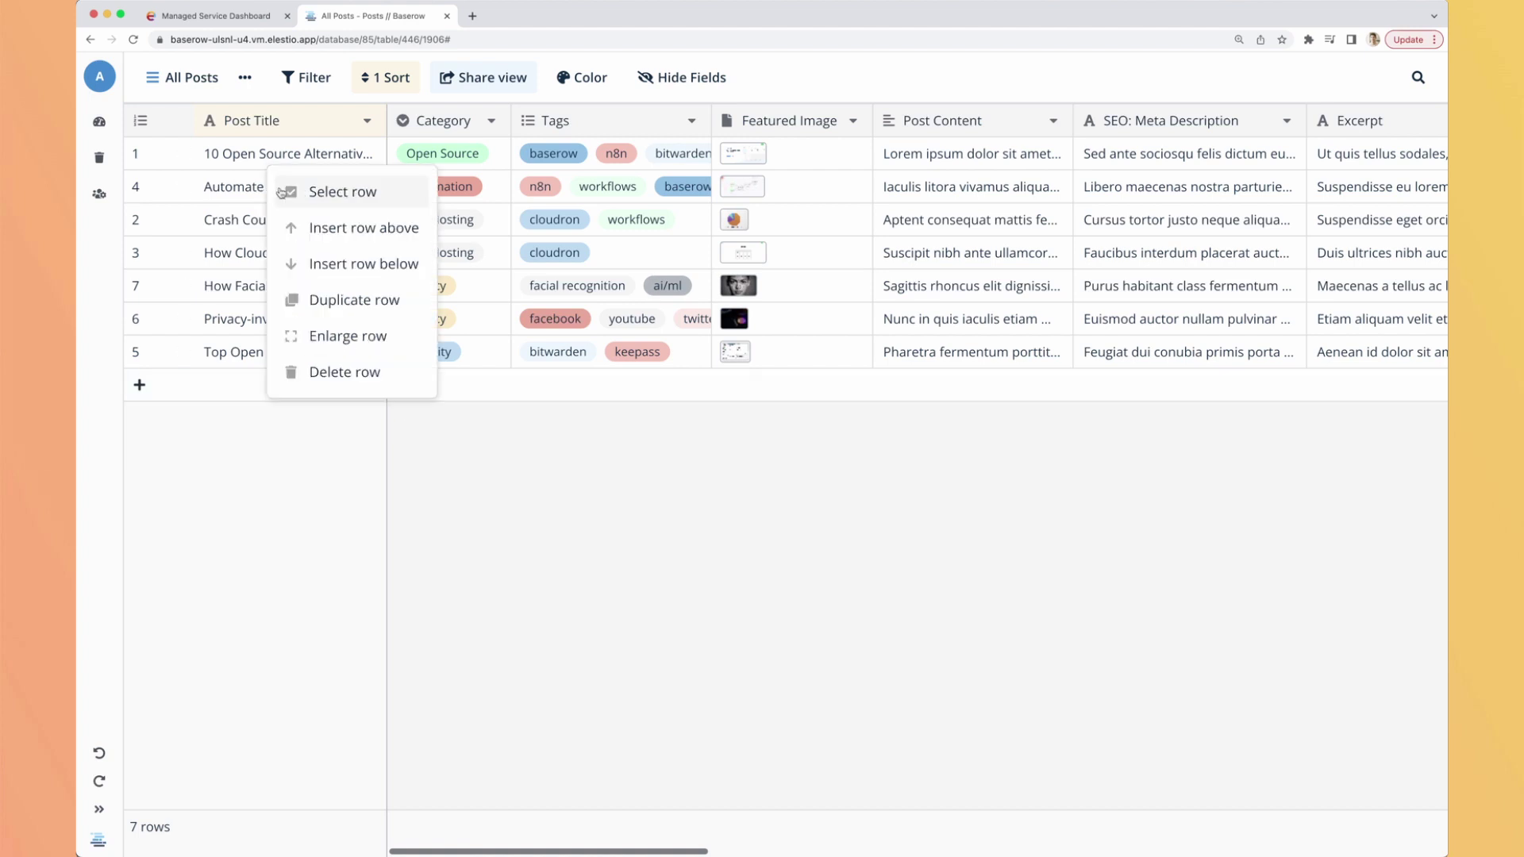
click(339, 370)
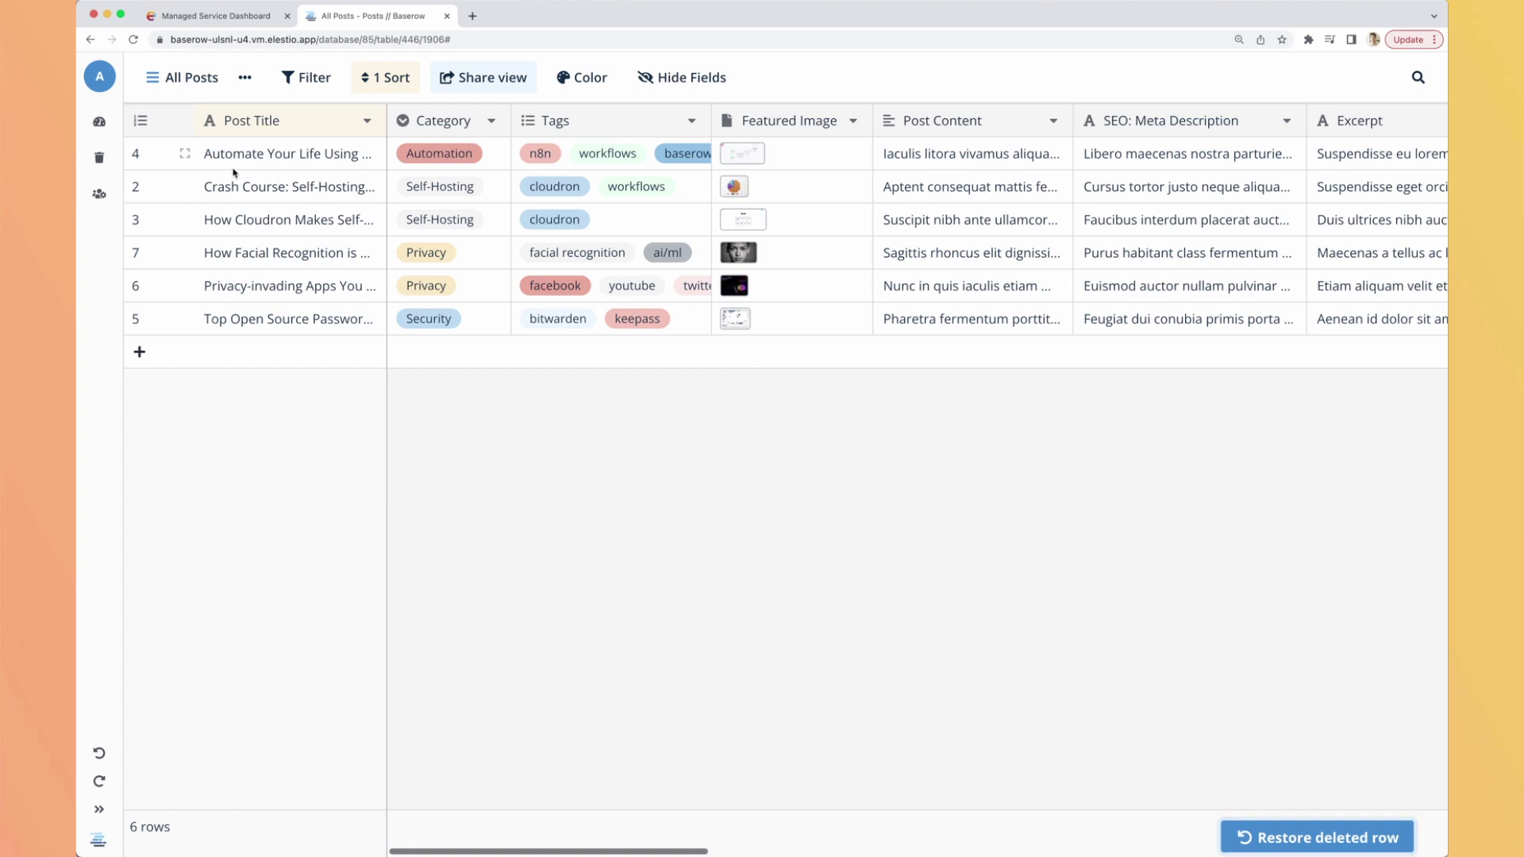
click(95, 810)
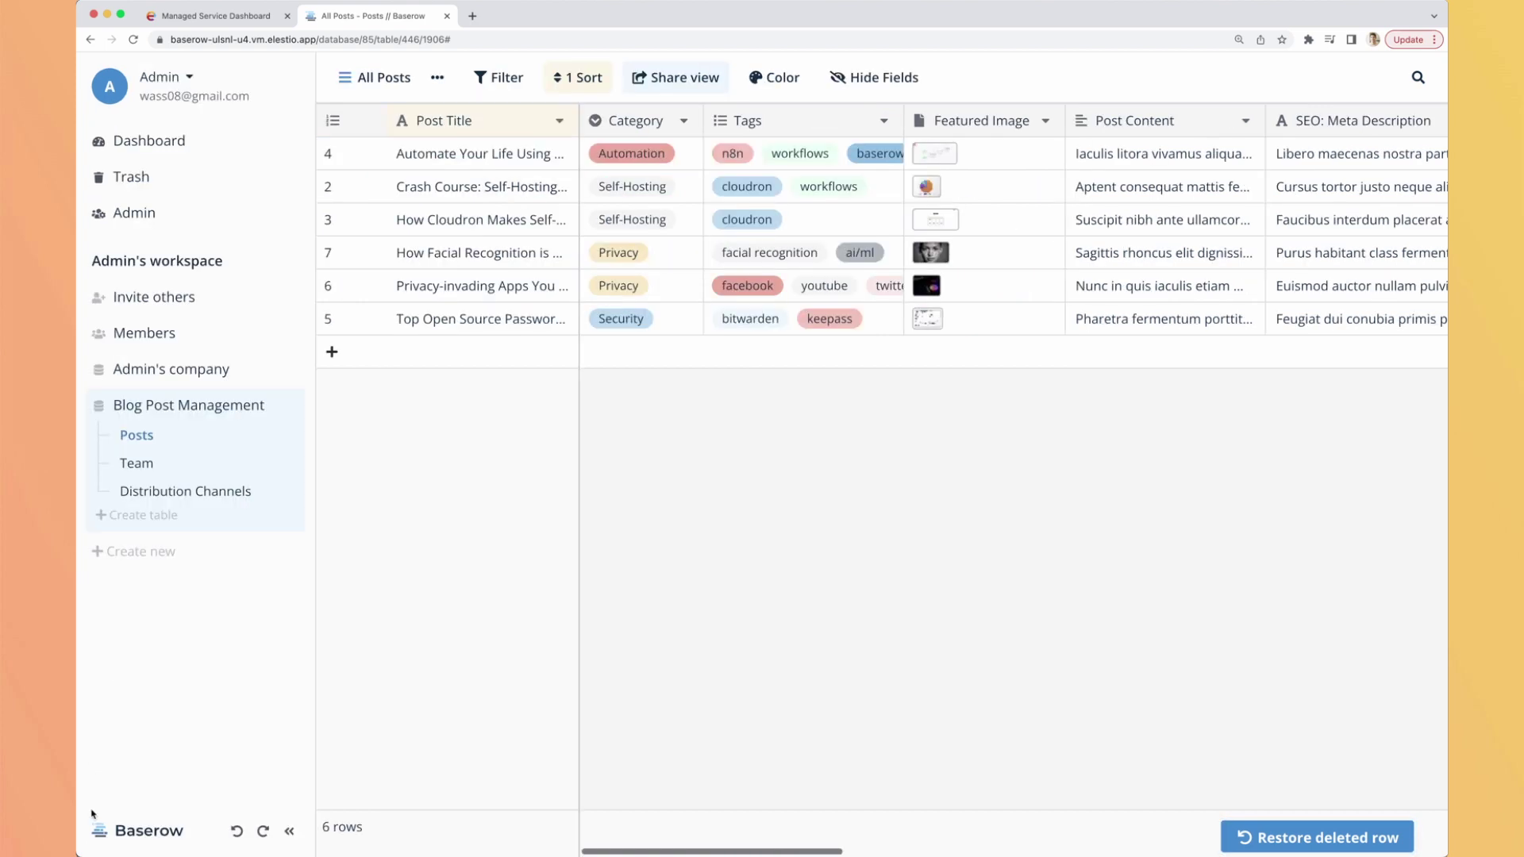
click(131, 177)
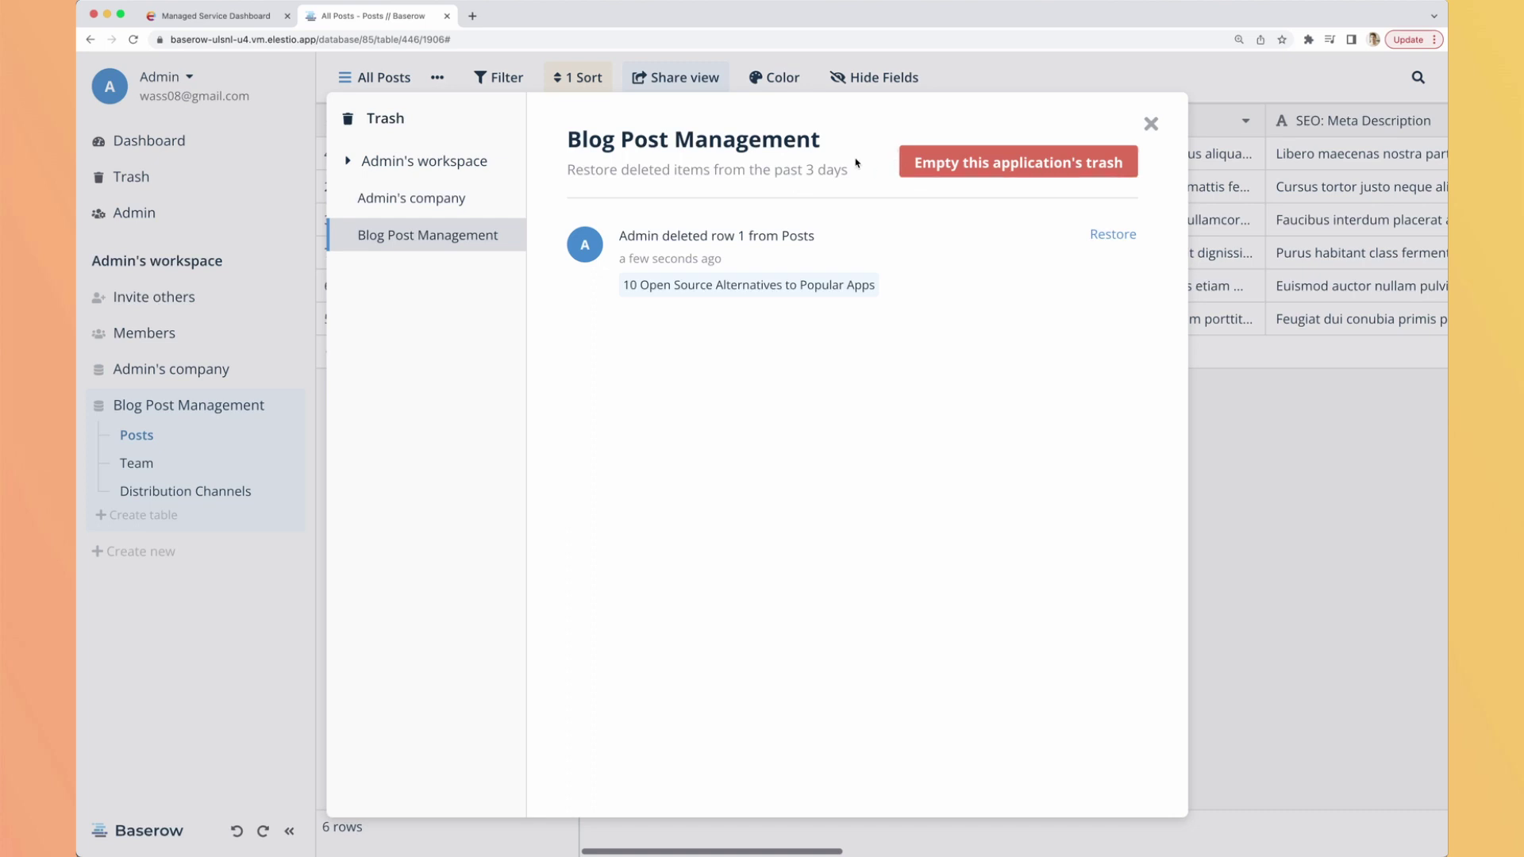
click(1114, 234)
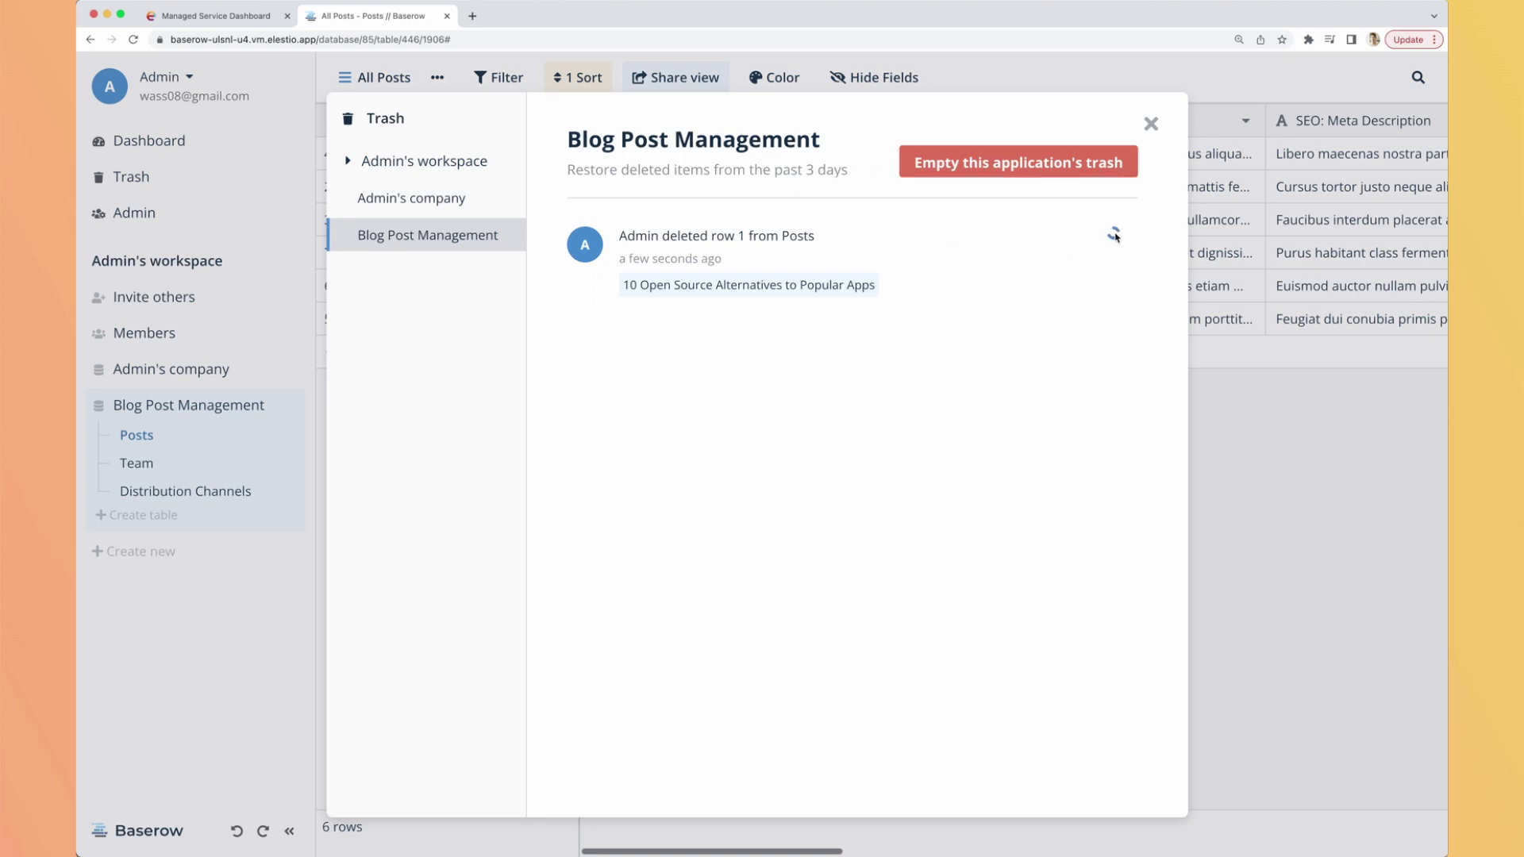
click(1150, 123)
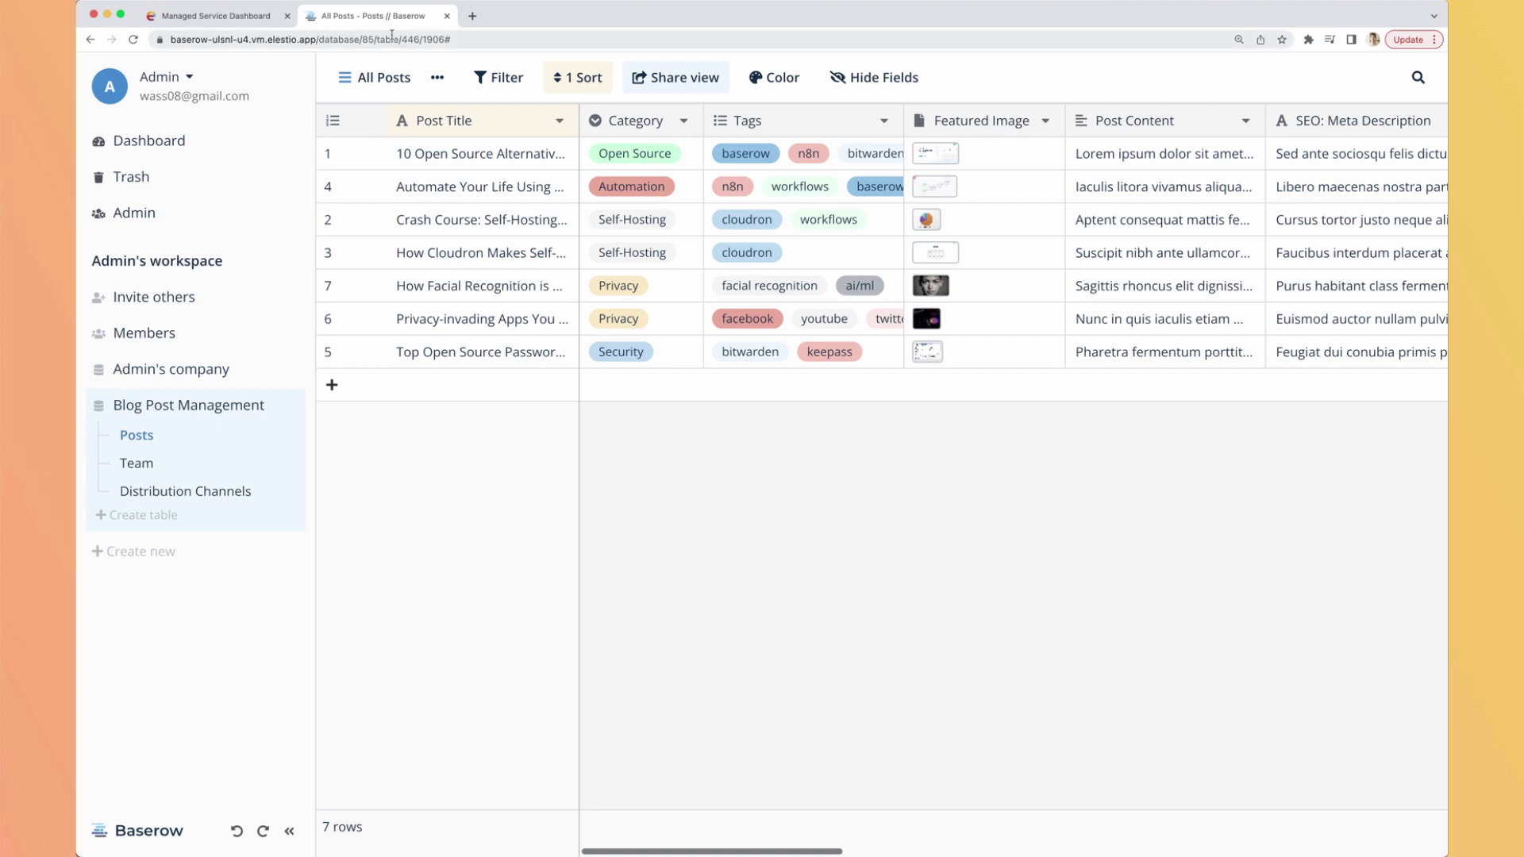
Open the Posts table's URL in a second browser tab.
click(310, 40)
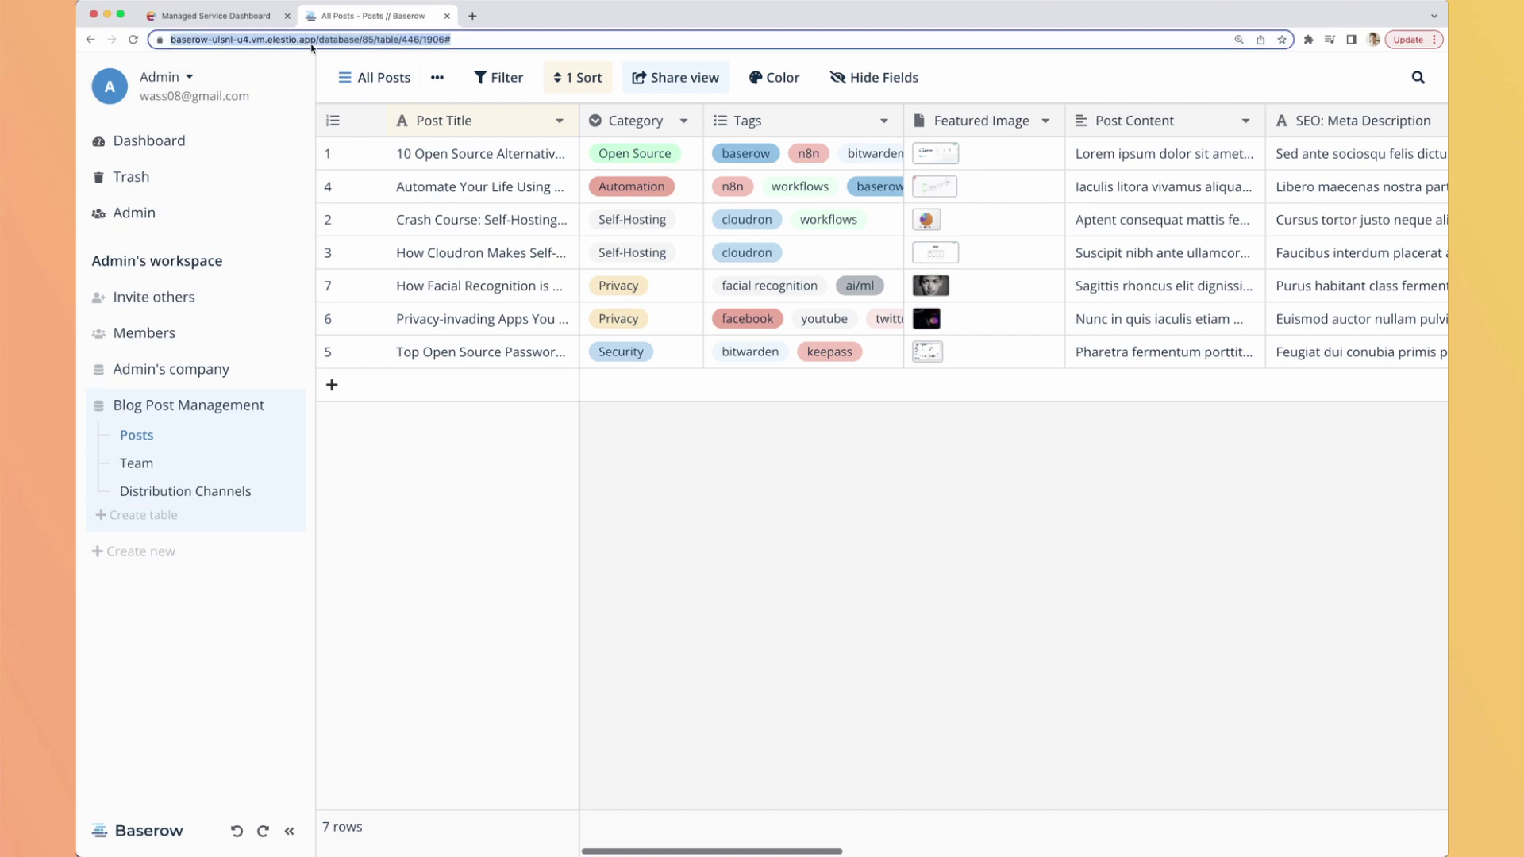
key(super+t)
key(Return)
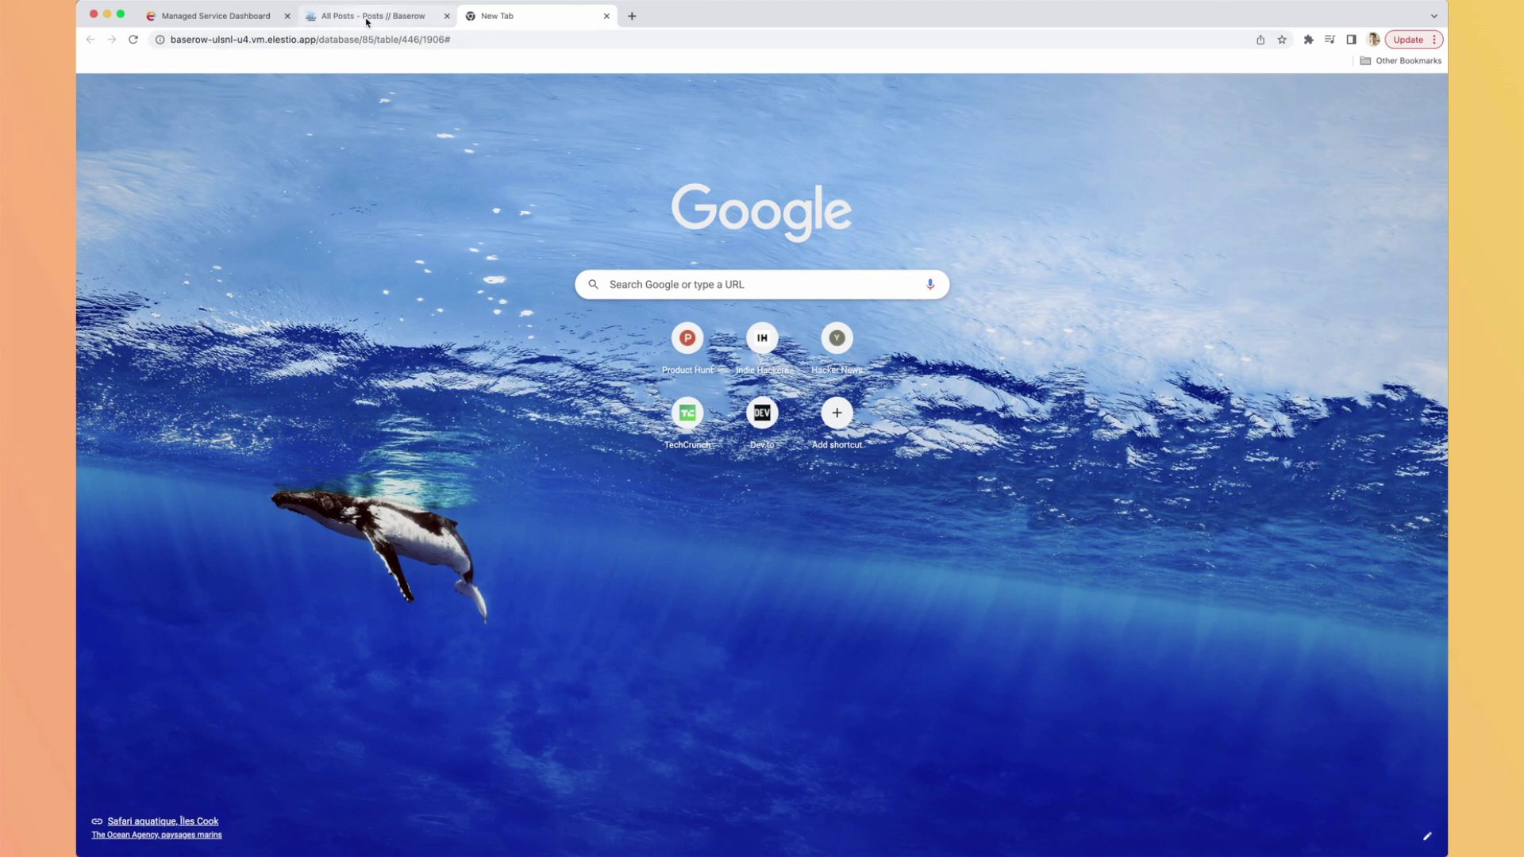
click(367, 17)
Change post 1's title to '42 Open Source Alternatives to Popular Apps' and check the other tab.
click(377, 153)
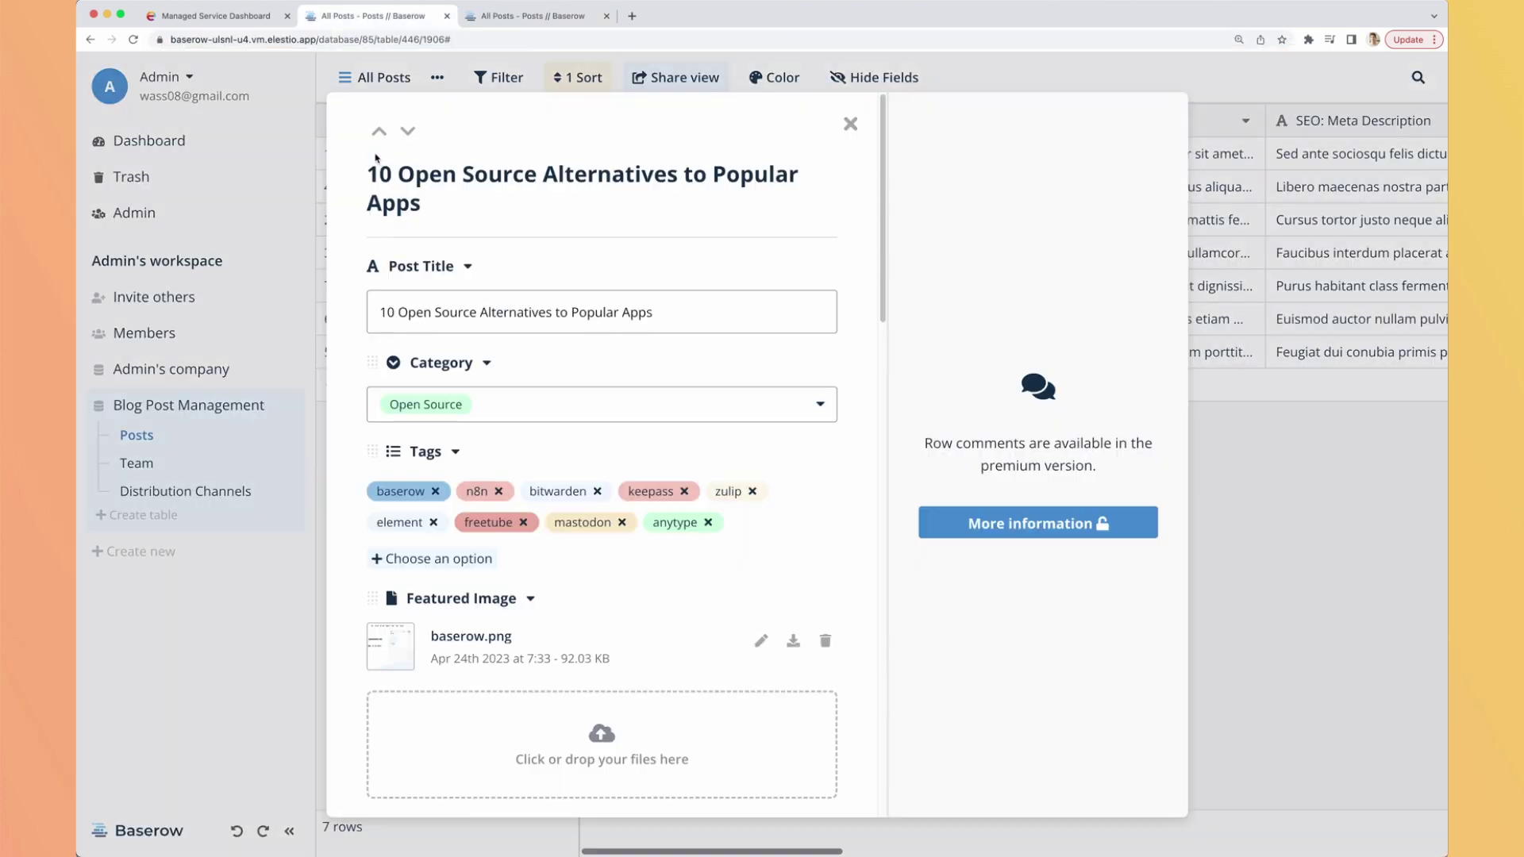
click(382, 315)
key(BackSpace)
text(4)
text(2)
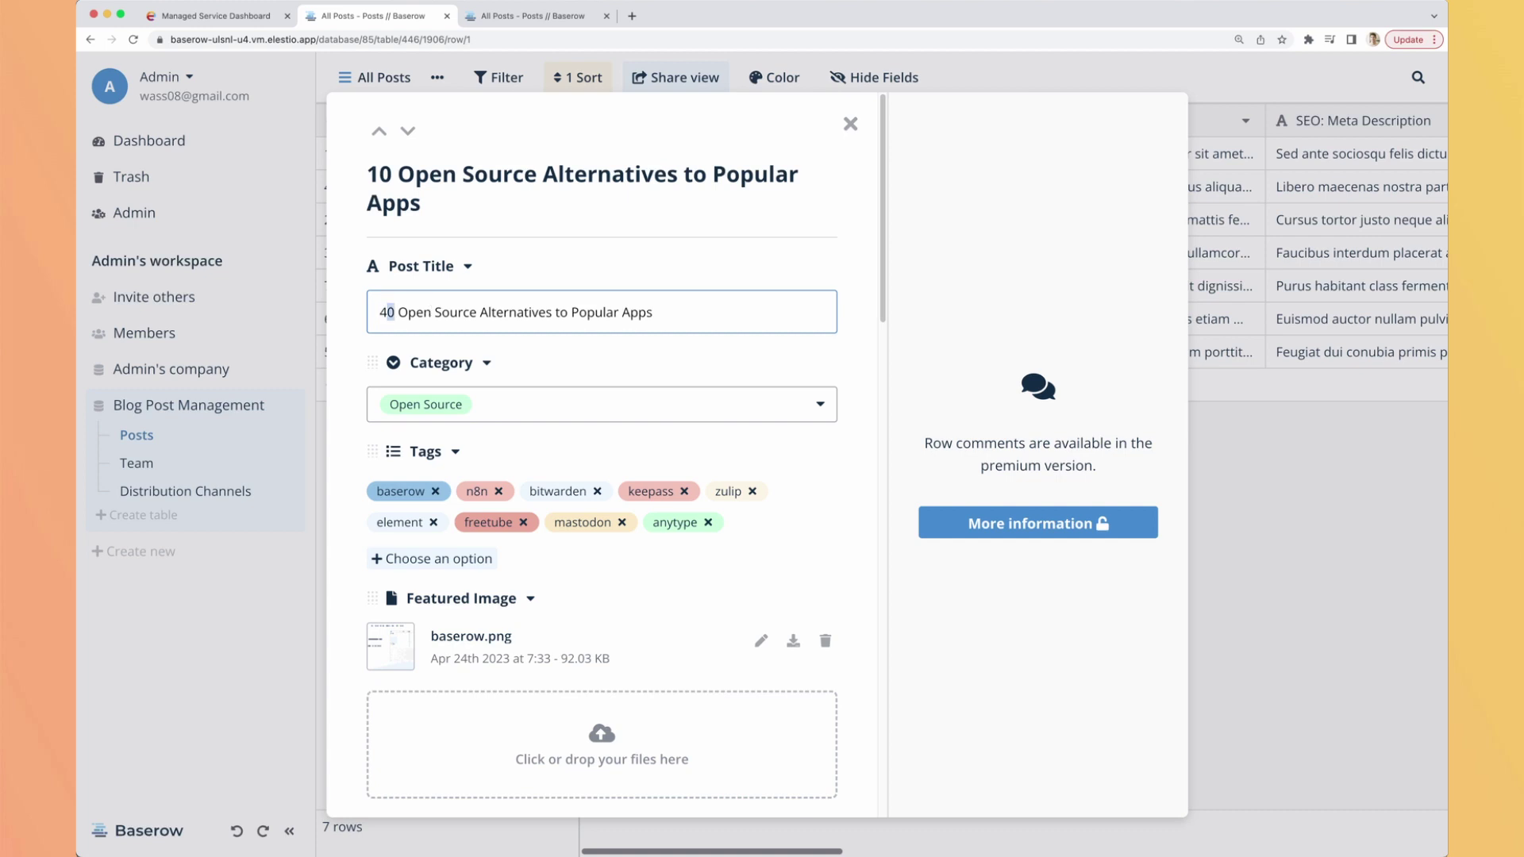
key(Delete)
scroll(741, 466, down, 20)
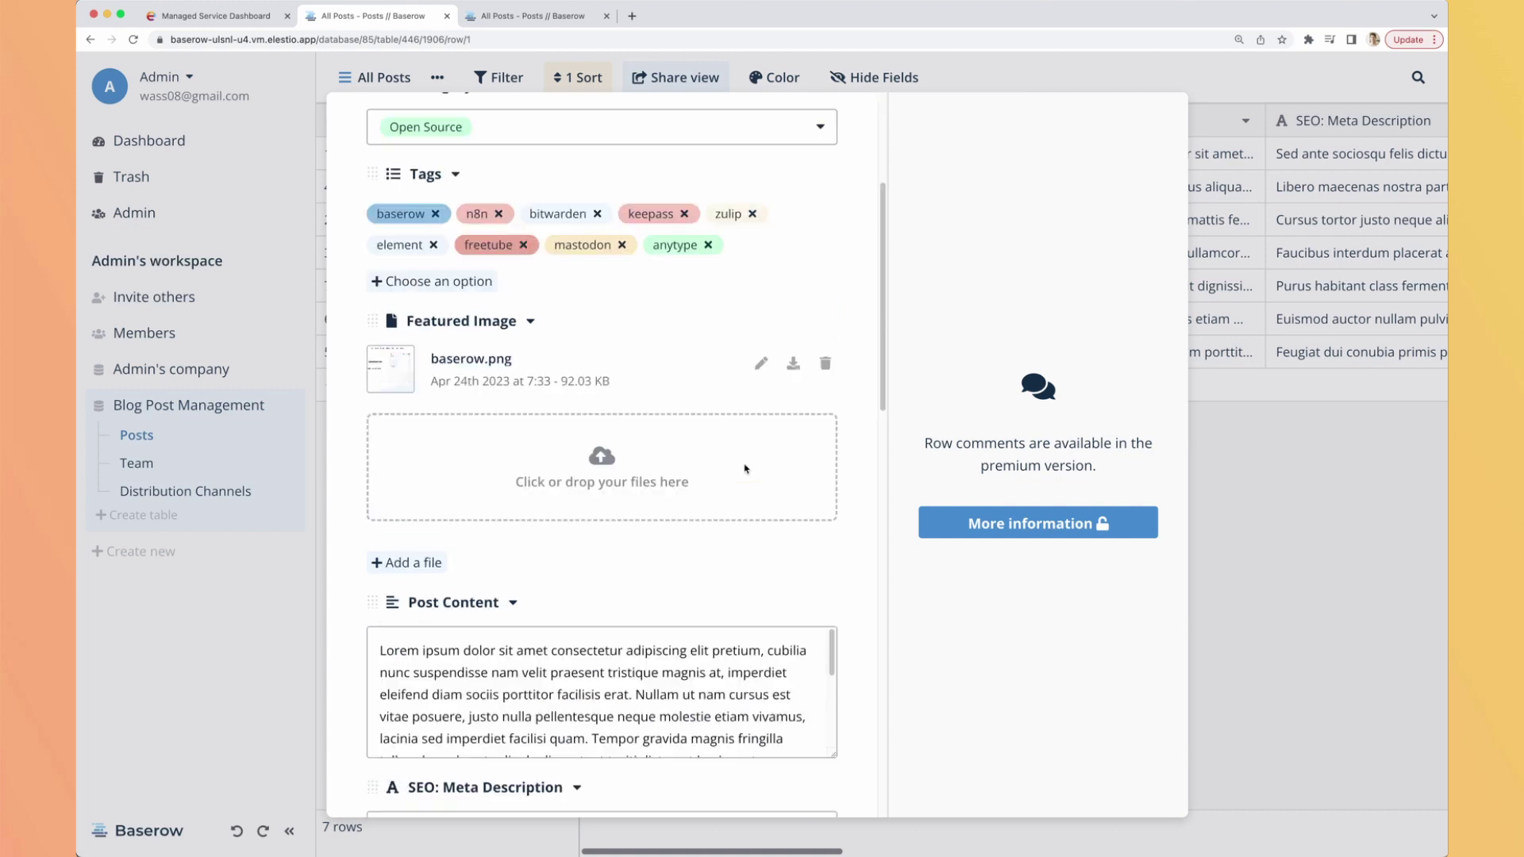
scroll(774, 601, up, 20)
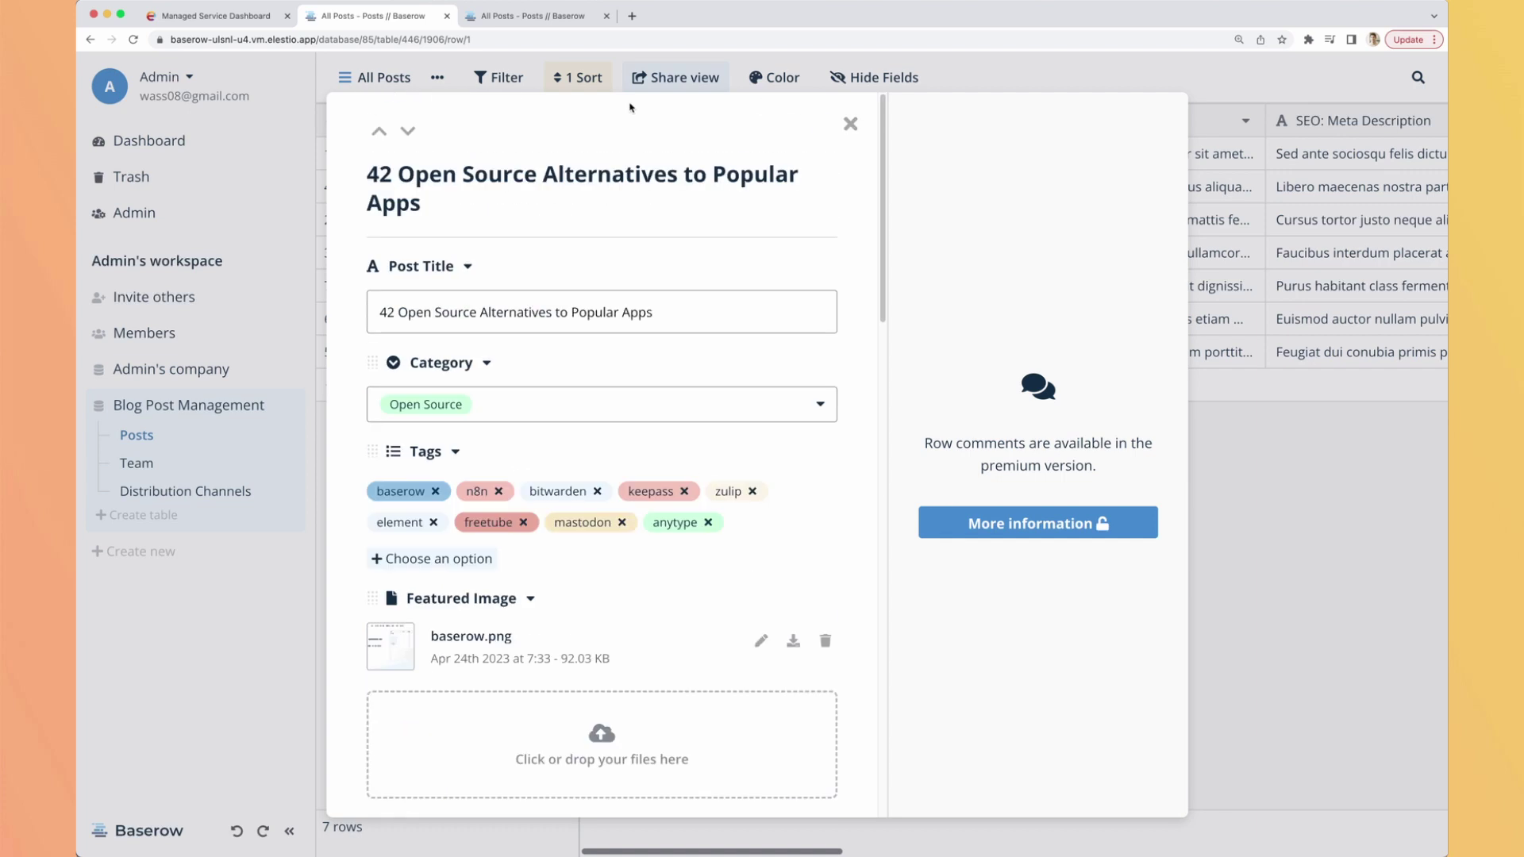
click(849, 124)
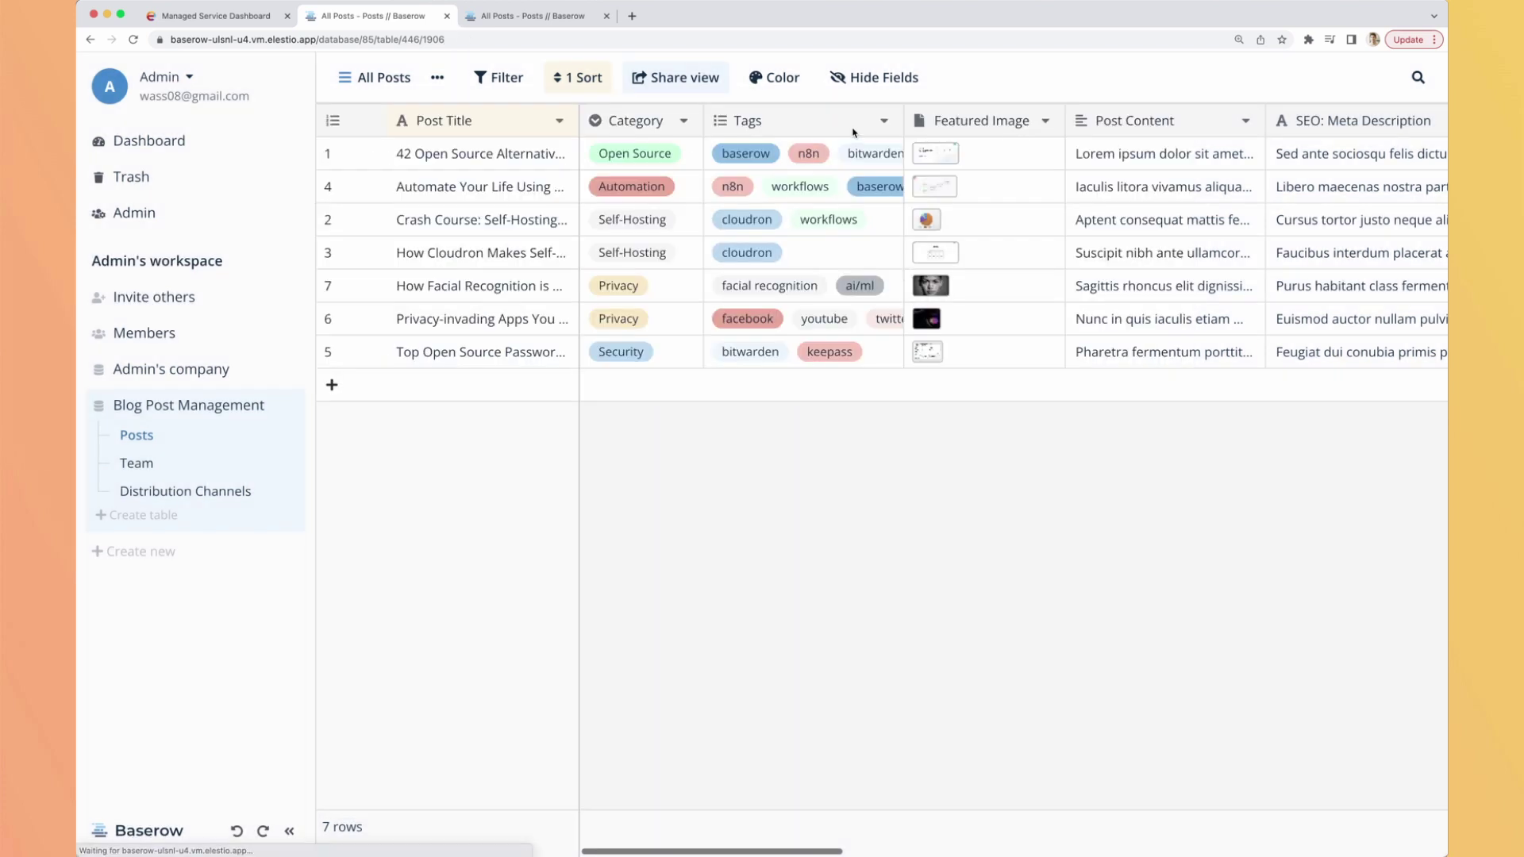
click(532, 18)
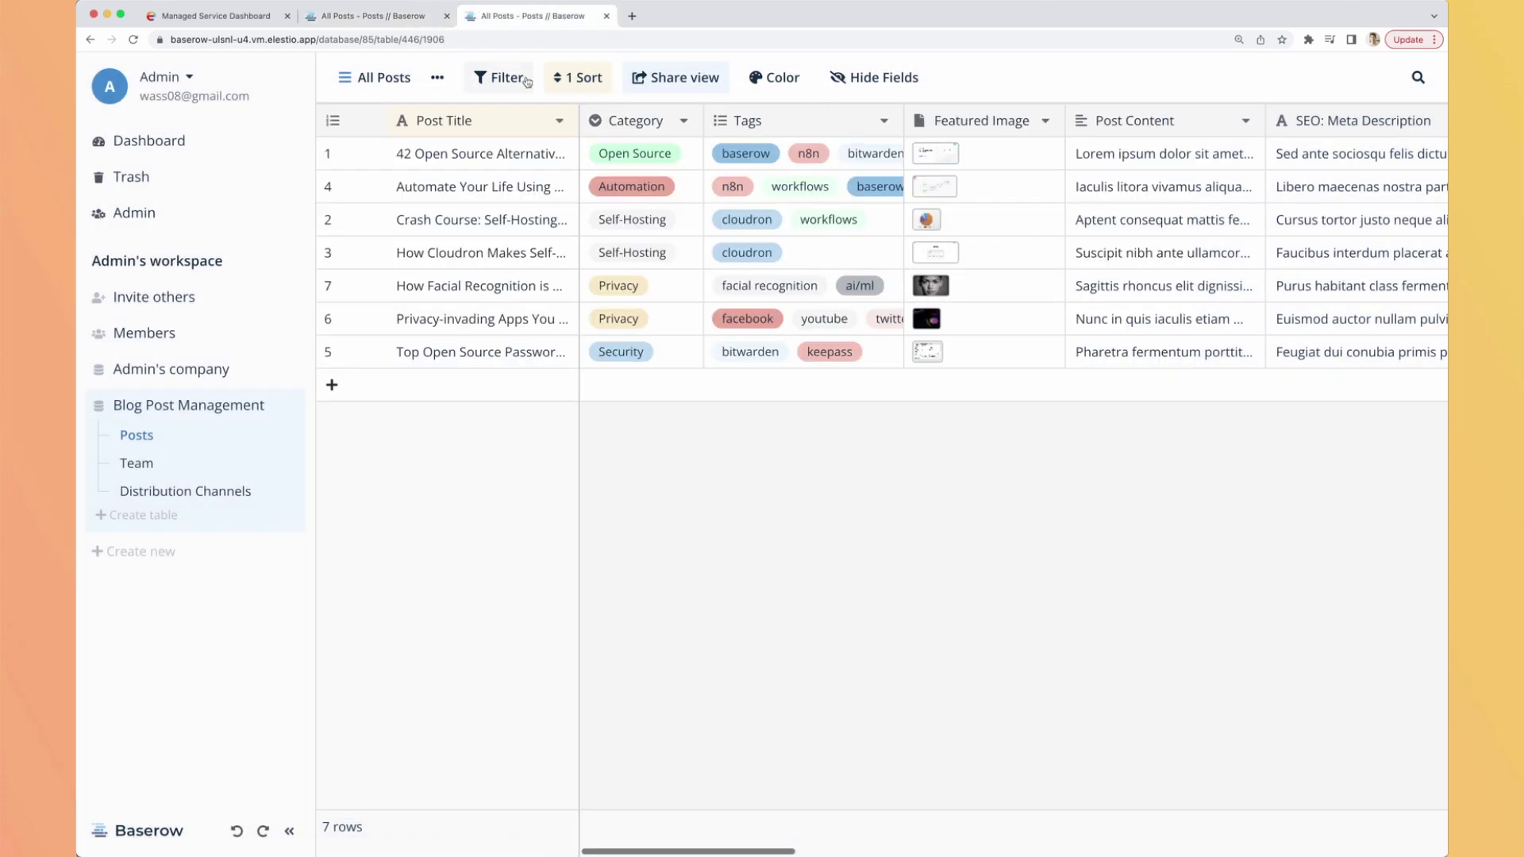